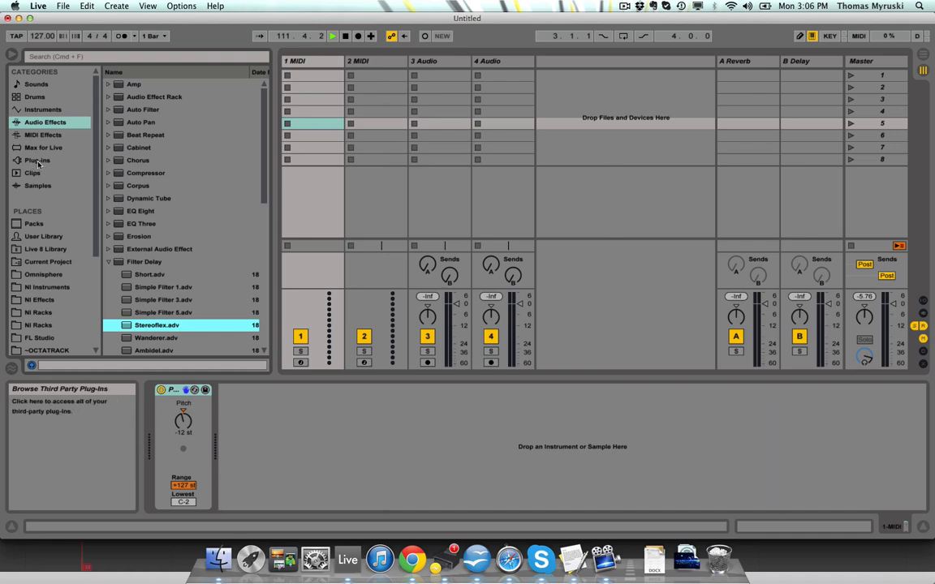
Load the spire plug-in from the local VST folder onto the first MIDI track
left_click(37, 161)
left_click(114, 97)
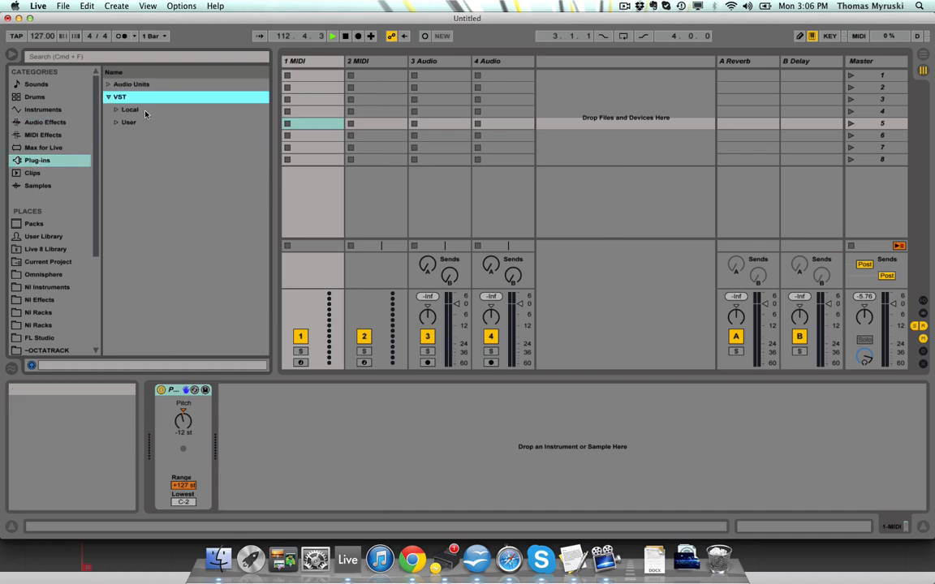
left_click(118, 110)
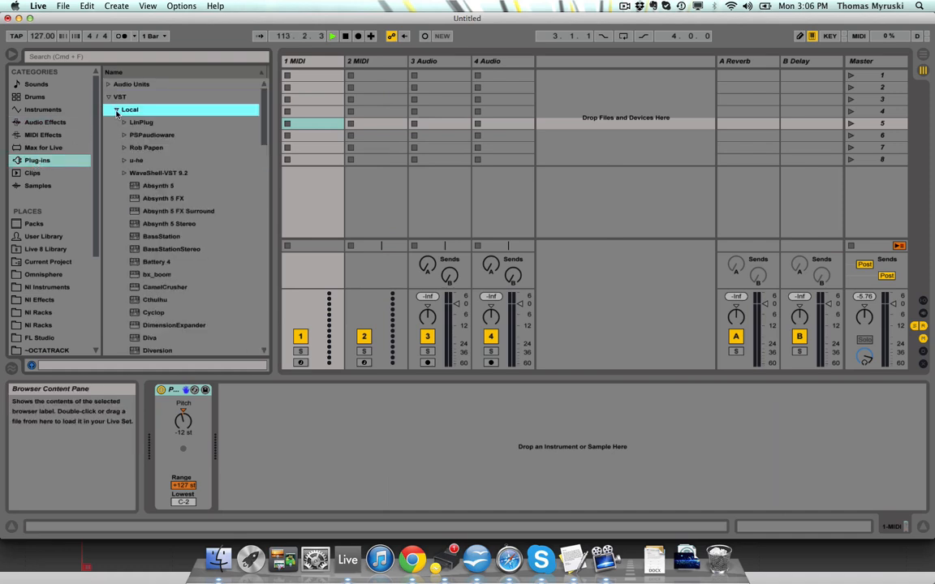
left_click(122, 173)
left_click(122, 173)
scroll(170, 177, "down", 5)
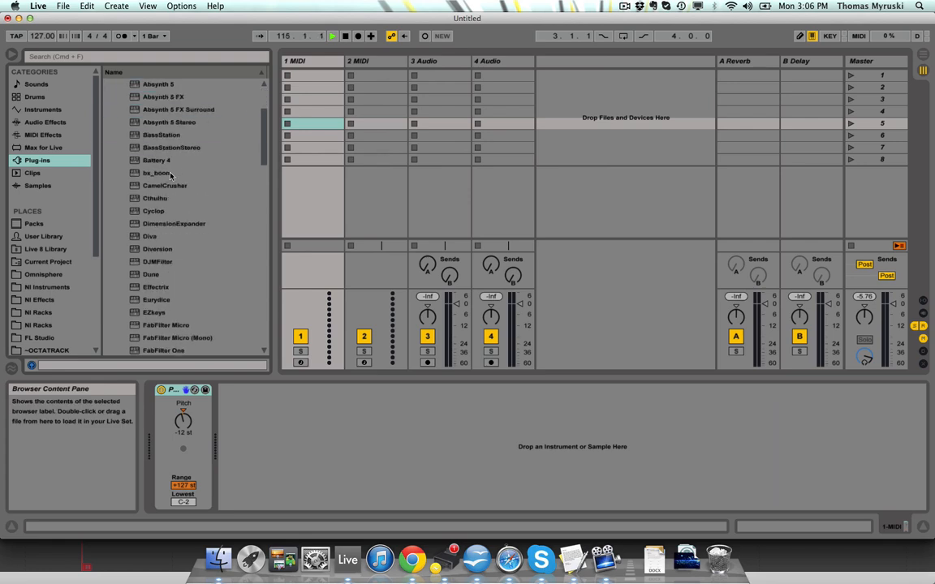
scroll(223, 173, "down", 15)
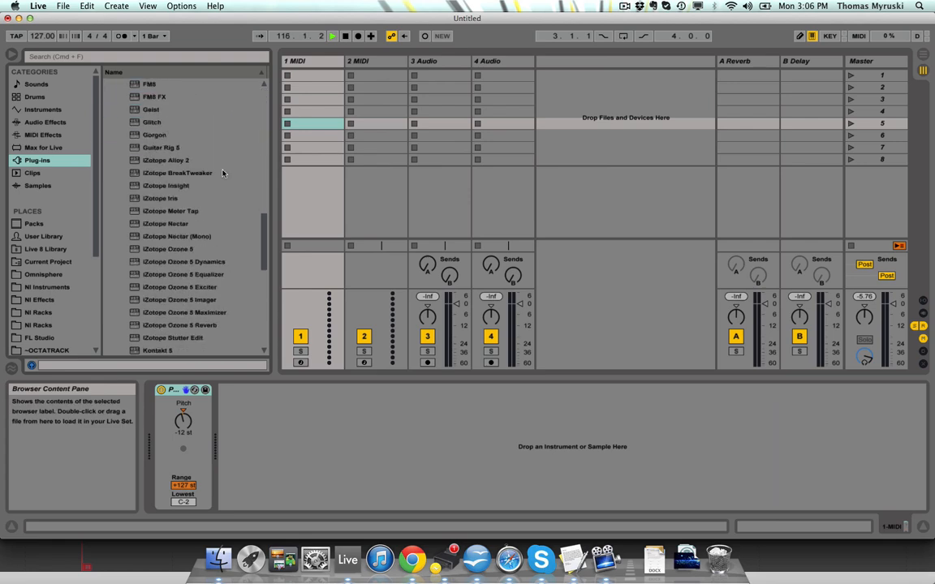
scroll(223, 173, "down", 3)
left_click(163, 237)
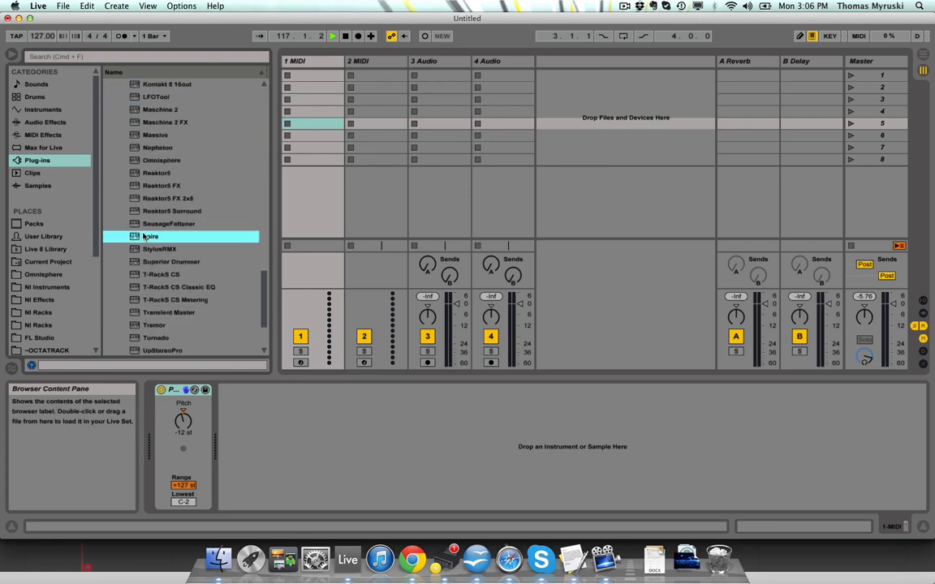
left_click_drag(313, 98, 313, 99)
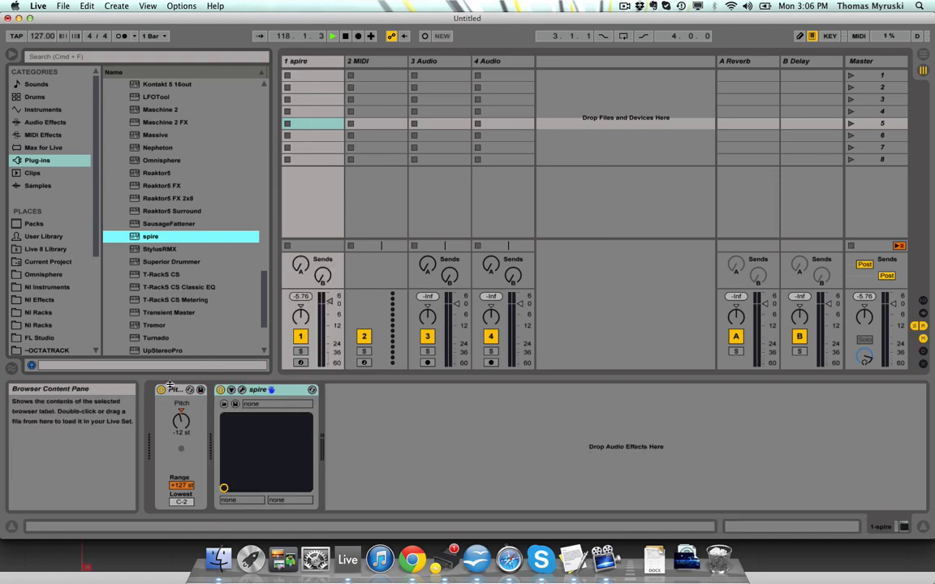
Open Spire's editor window and arm the first track for playing
left_click(242, 389)
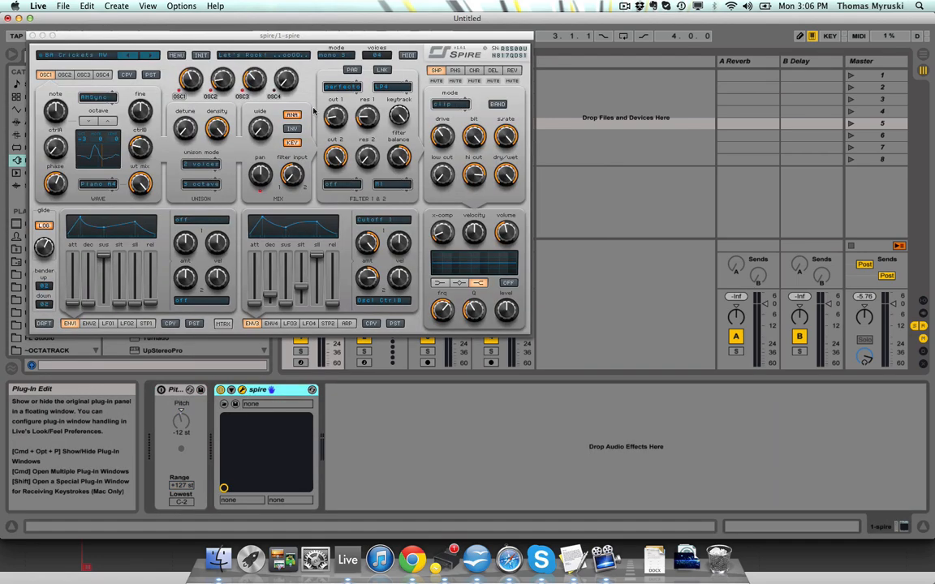
left_click_drag(263, 38, 630, 89)
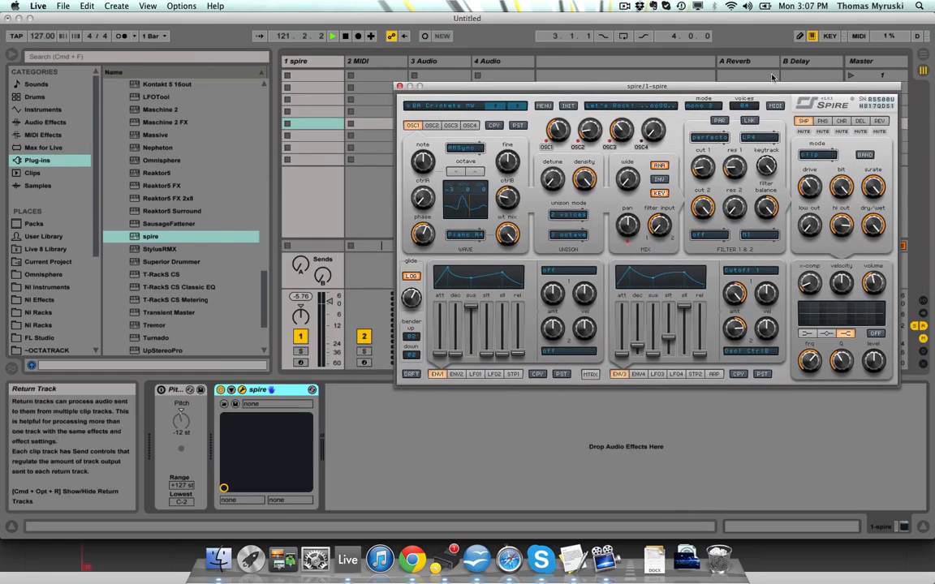
left_click(301, 363)
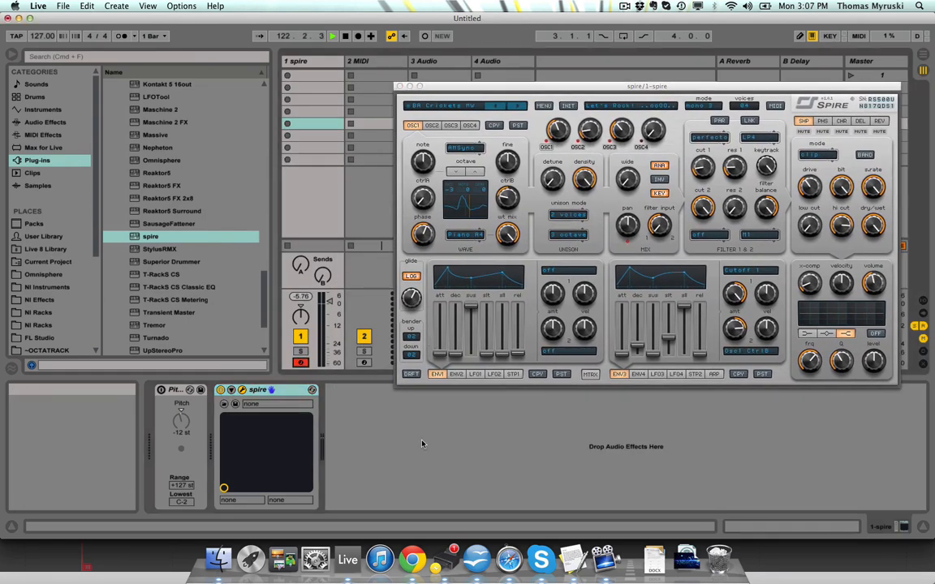
Load Spire's LD So Long preset and audition it with notes from the computer keyboard in different octaves
left_click_drag(540, 86, 388, 100)
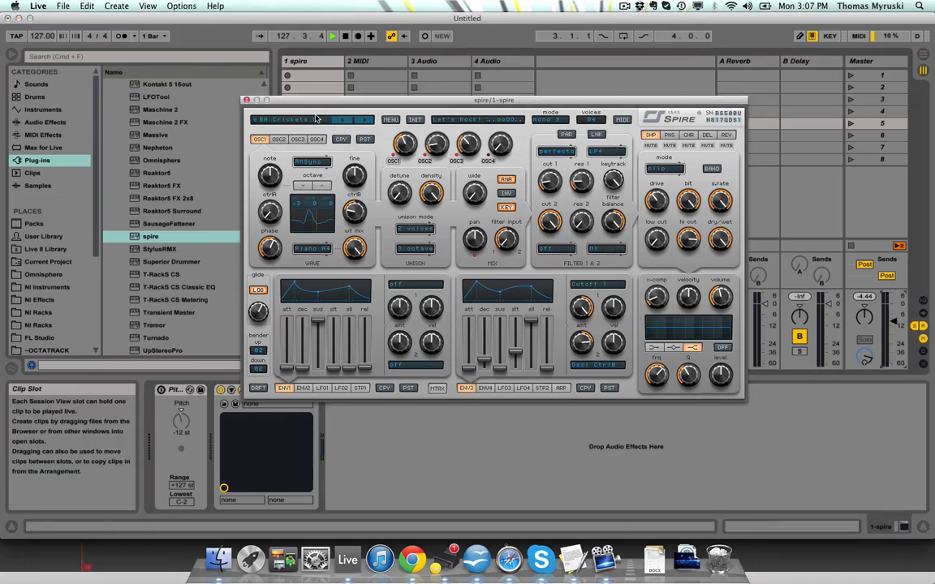
left_click(316, 121)
scroll(309, 268, "down", 15)
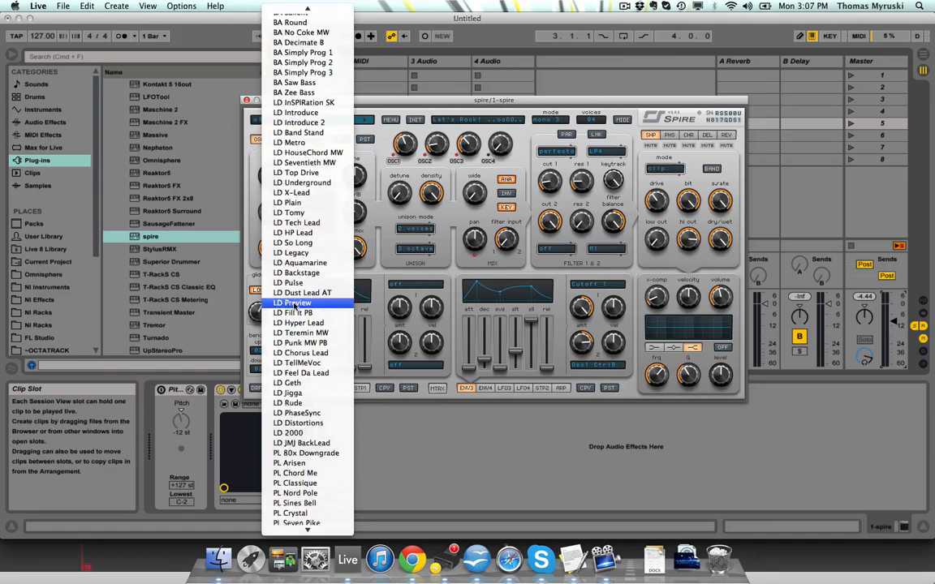
left_click(300, 123)
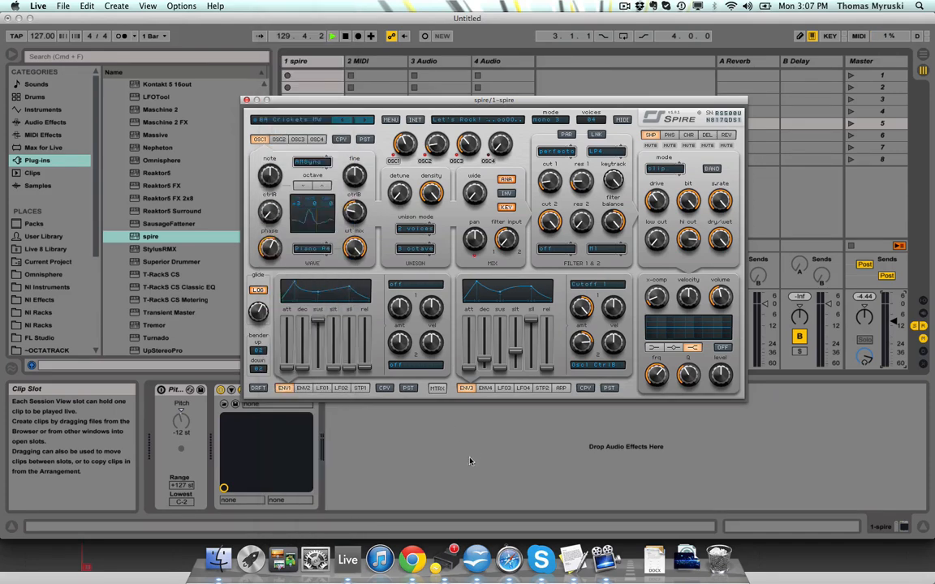
key("x")
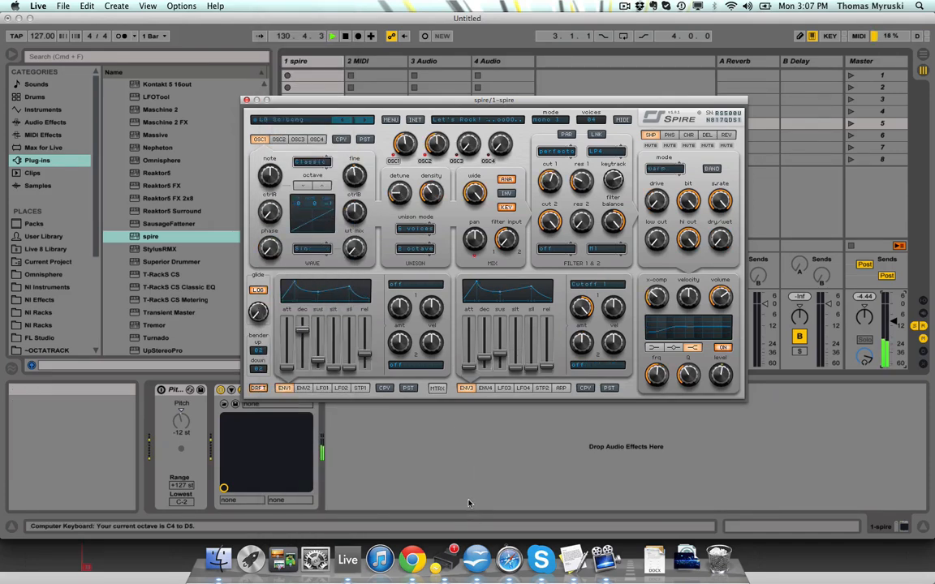
key("z")
key("a")
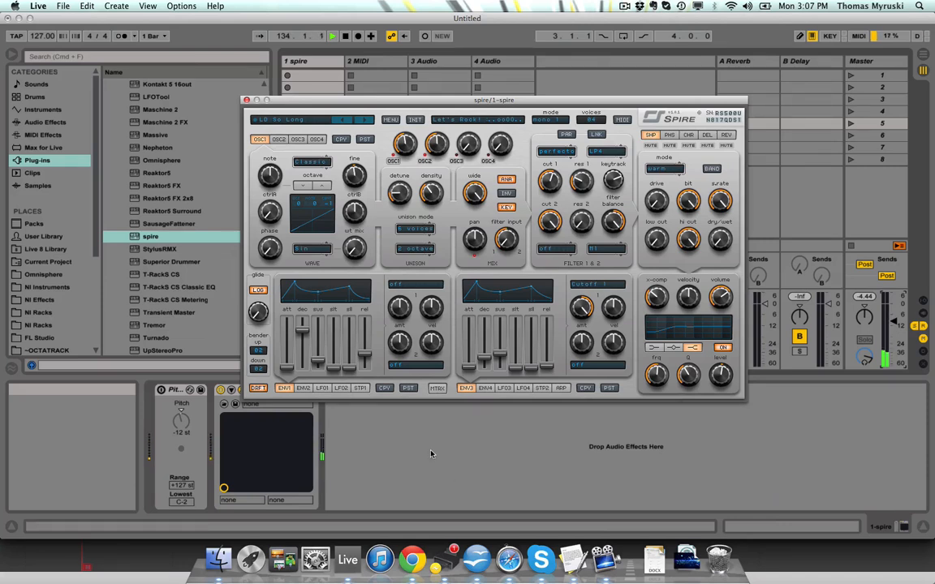
Search the Instruments category for "spire", expand Instrument Rack and widen the browser to show the full rack names
left_click_drag(441, 106, 468, 92)
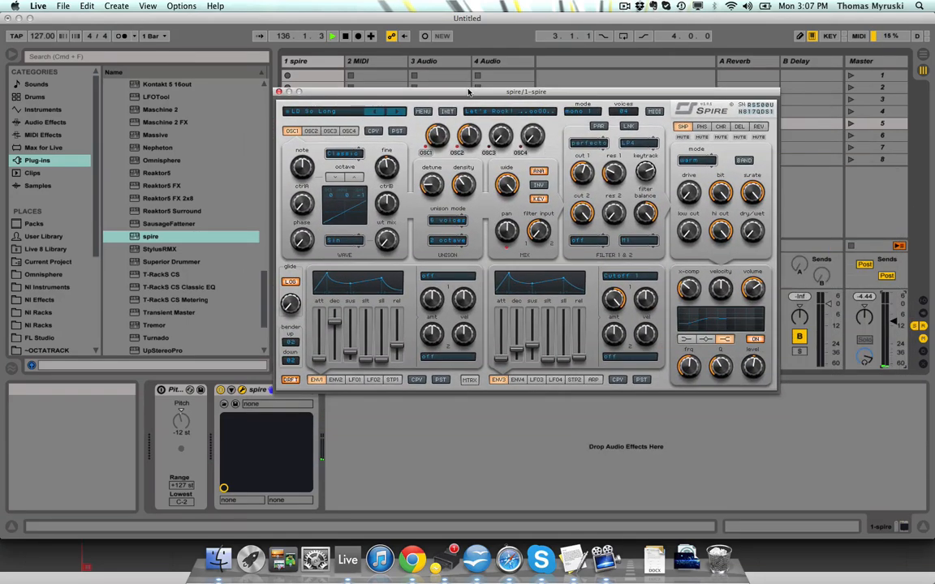
left_click_drag(615, 94, 702, 138)
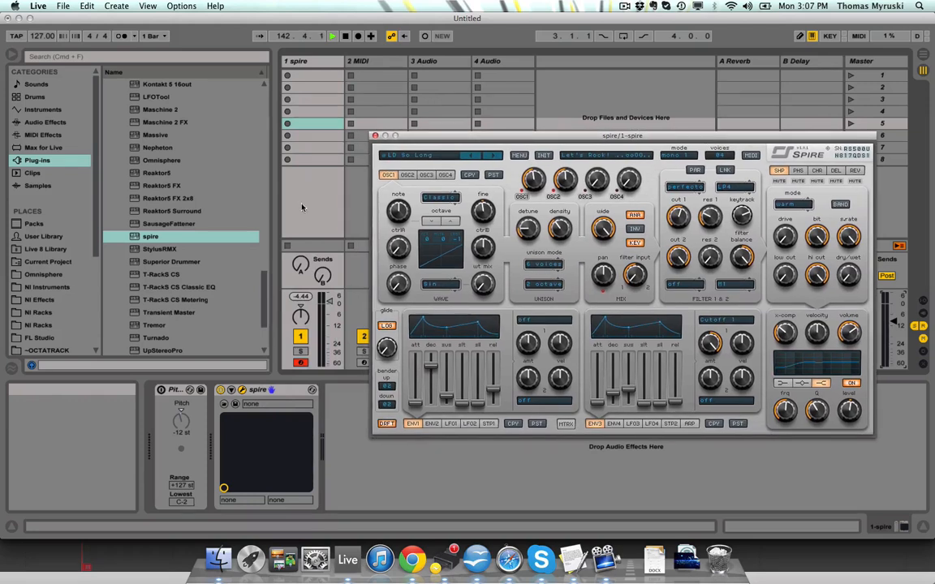
left_click(61, 110)
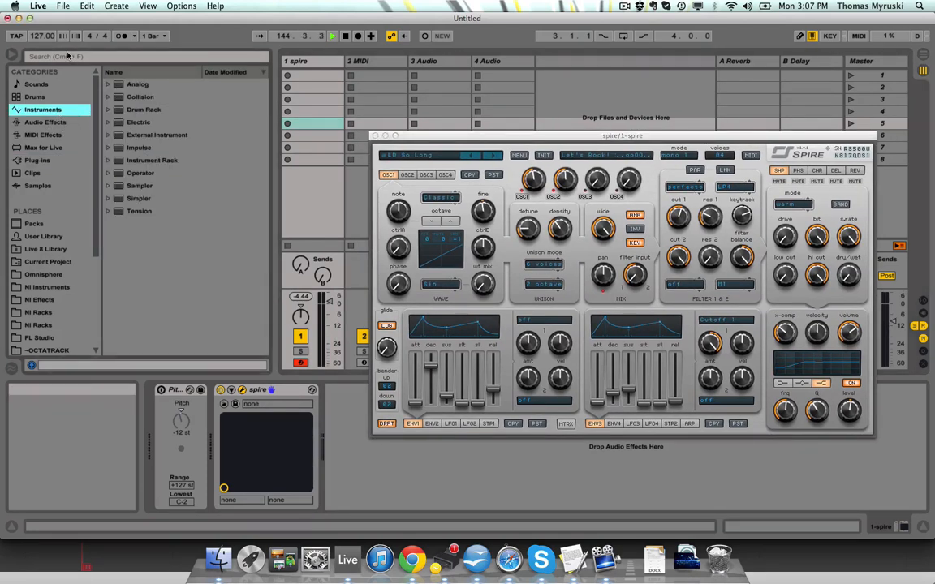
left_click(68, 56)
type("spire")
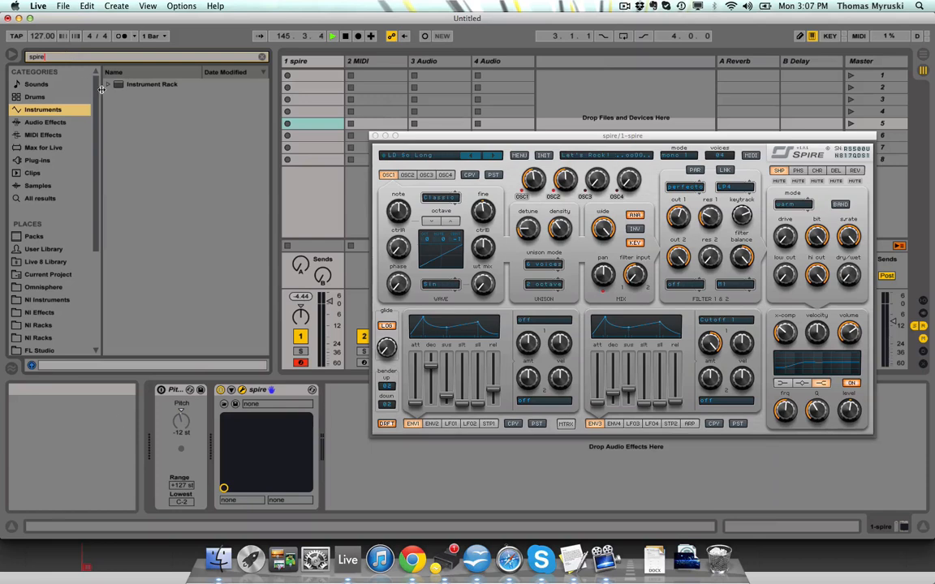
left_click(108, 84)
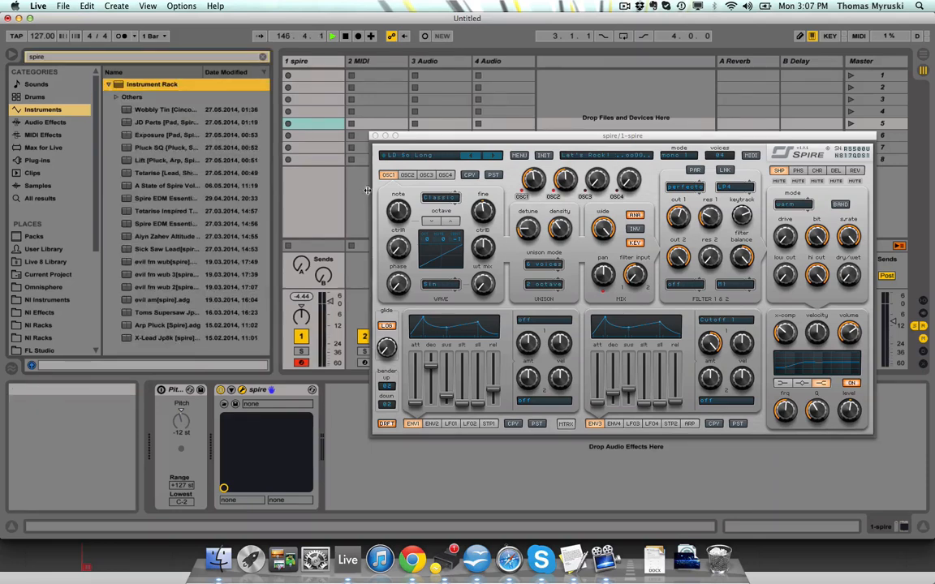
left_click_drag(367, 190, 375, 192)
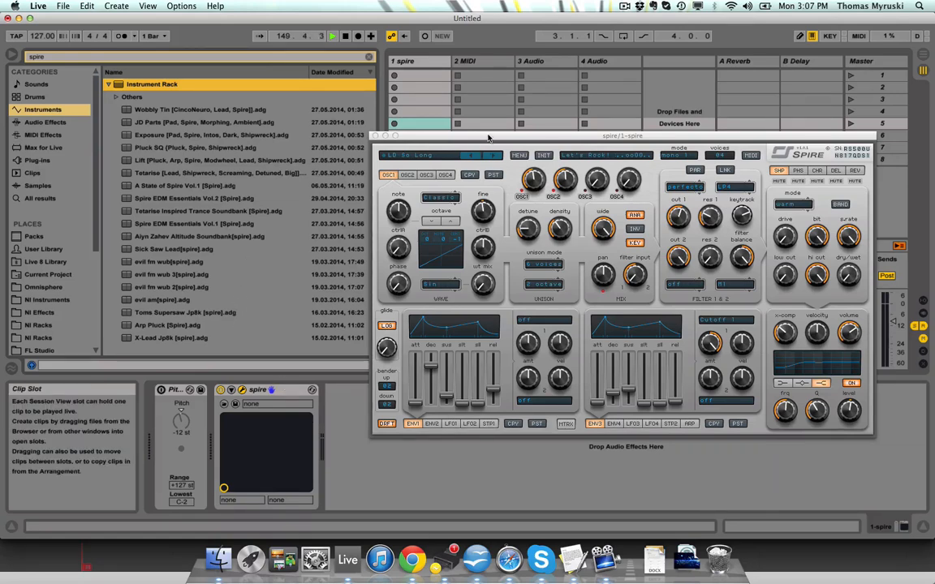
Check Spire's options for loading and saving banks and presets without choosing one
left_click_drag(487, 138, 406, 106)
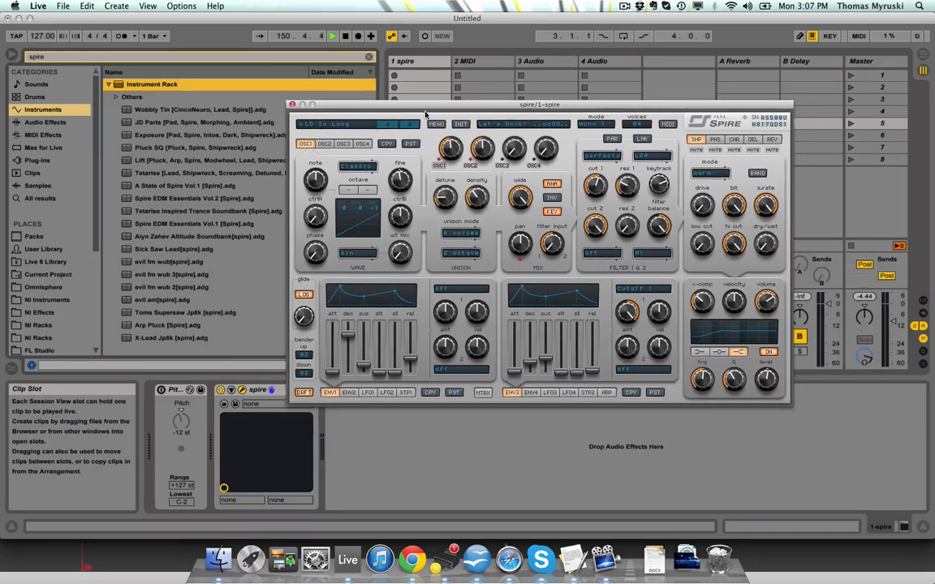
left_click(436, 125)
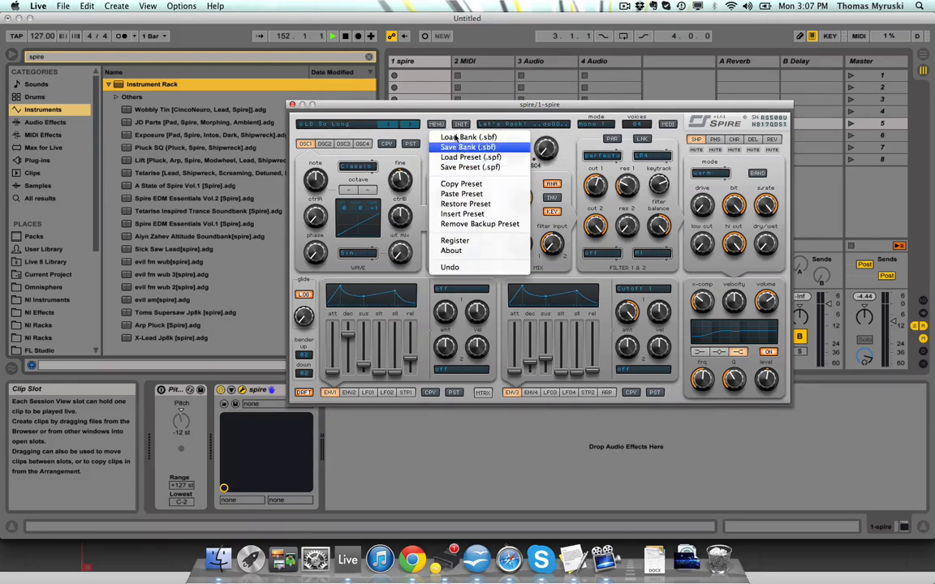
left_click(397, 111)
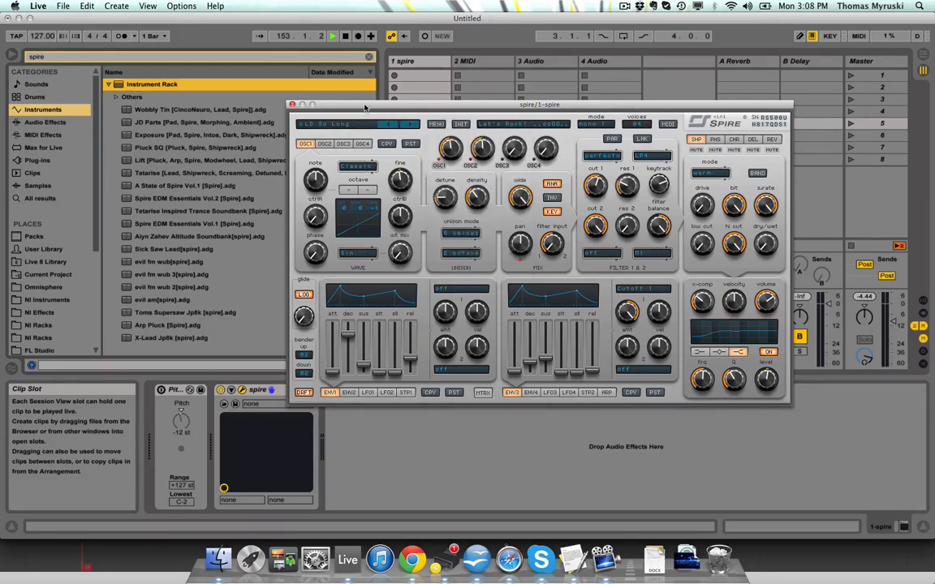
left_click_drag(364, 106, 469, 111)
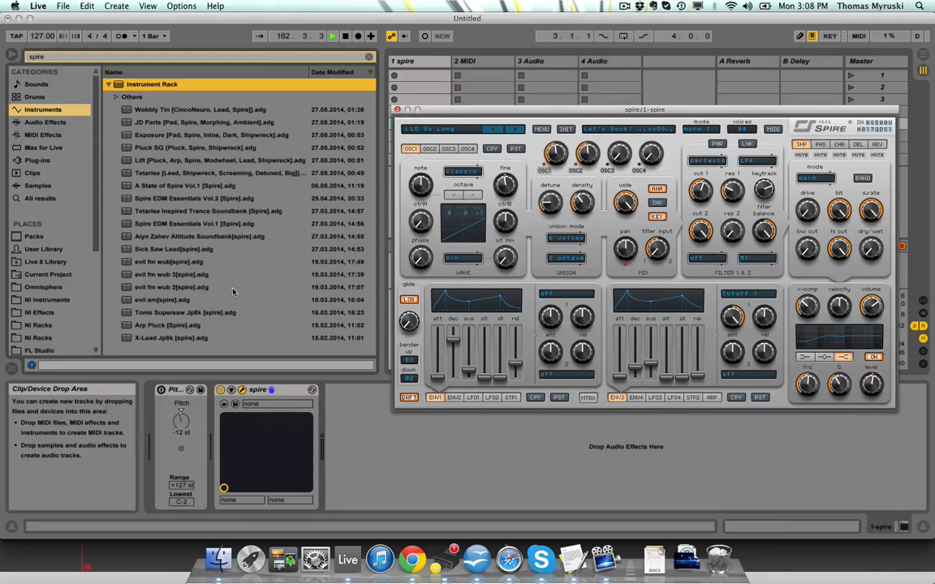
Load the evil fm wub 3[spire].adg instrument rack onto the second MIDI track
left_click_drag(445, 114, 634, 219)
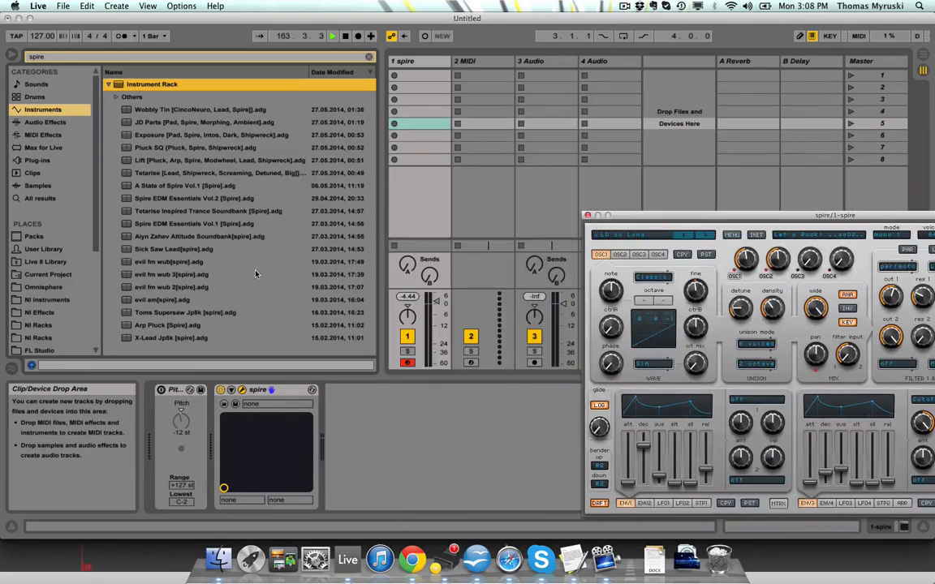
left_click(184, 276)
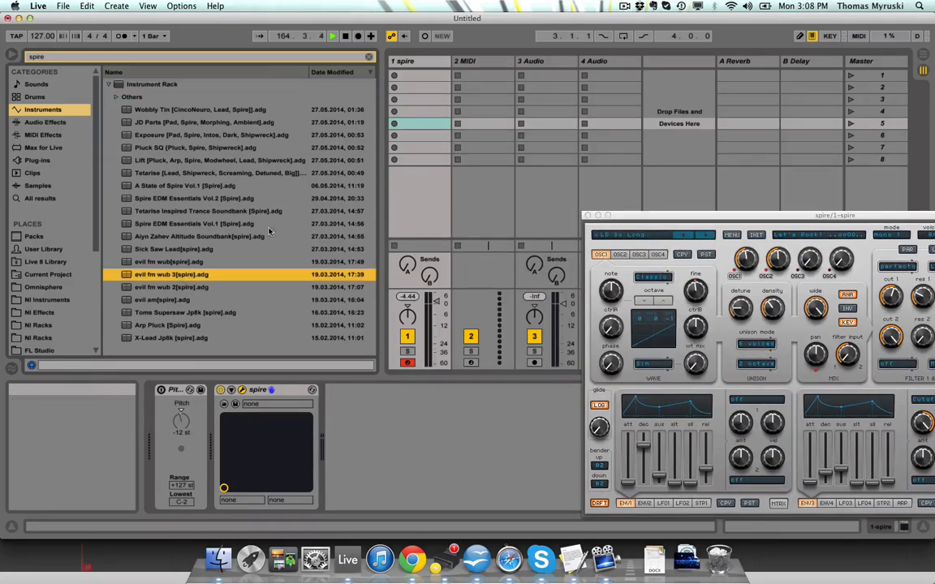
left_click_drag(494, 87, 496, 91)
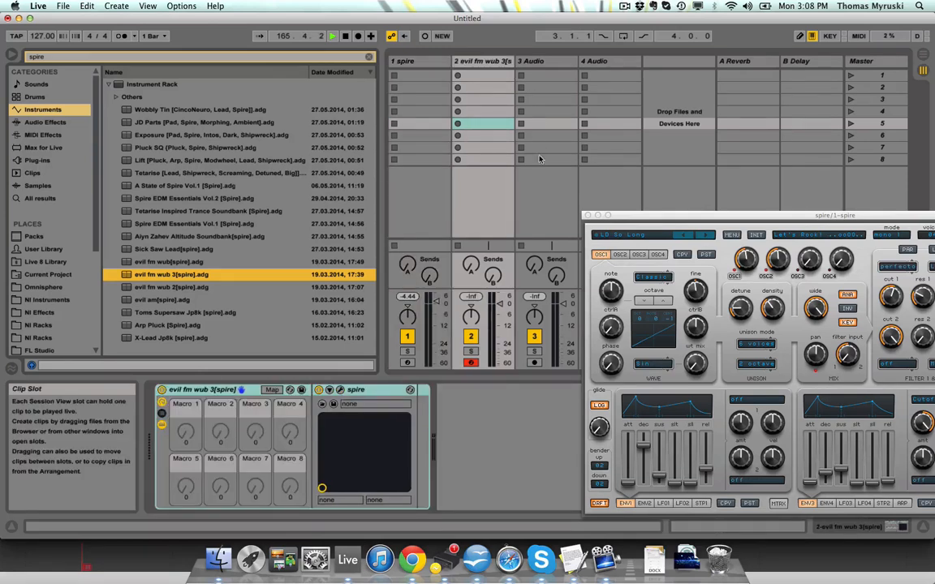
Set the Live Set's tempo to 140 BPM
left_click_drag(641, 215, 656, 175)
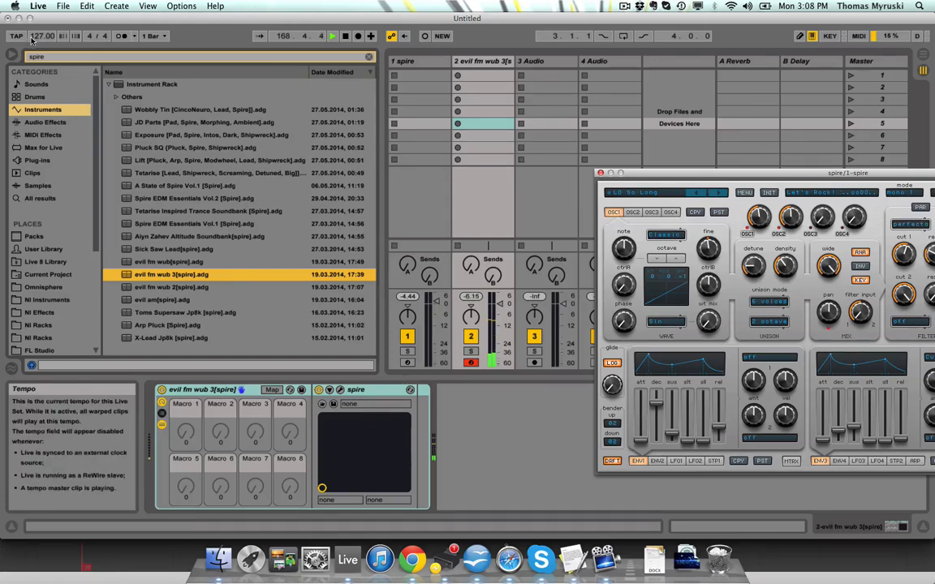
left_click_drag(37, 36, 38, 28)
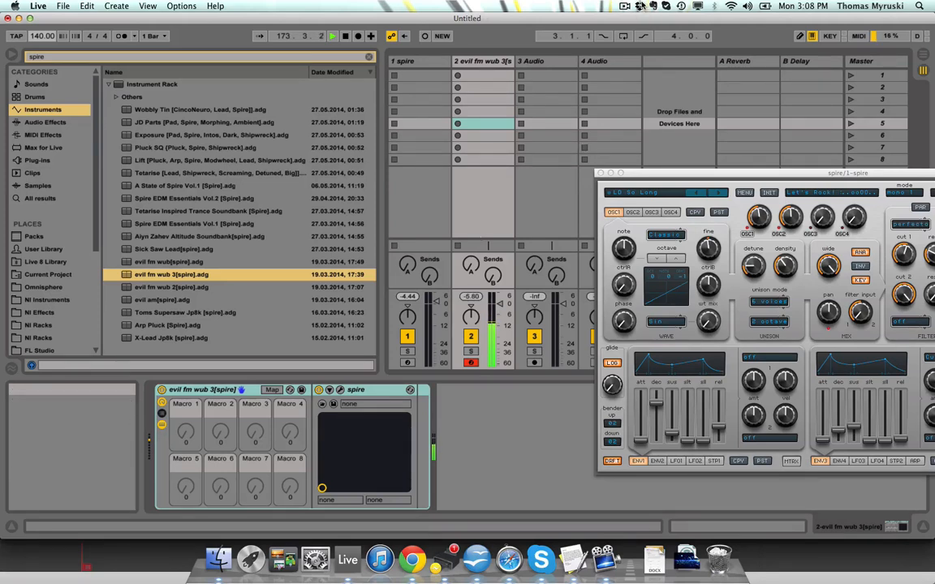
left_click(639, 6)
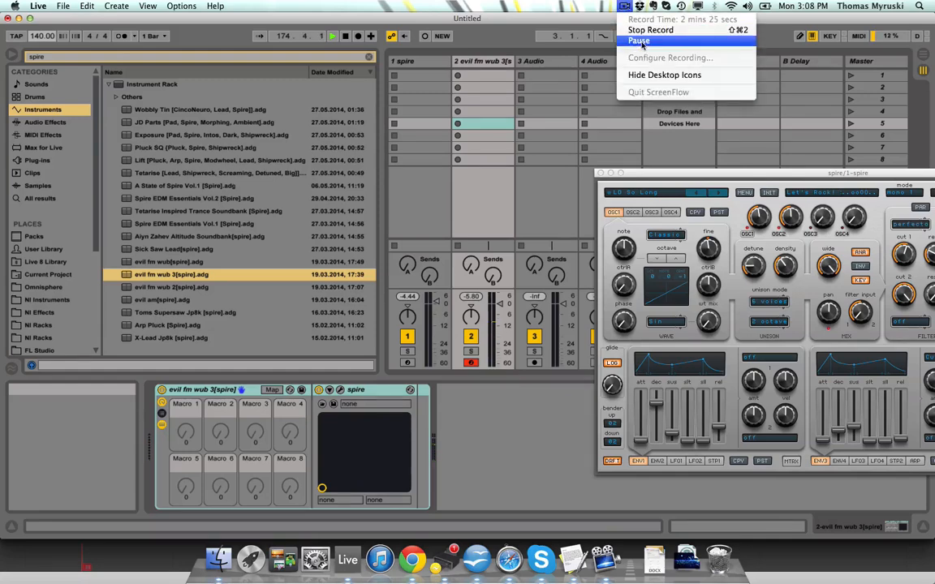
left_click(629, 29)
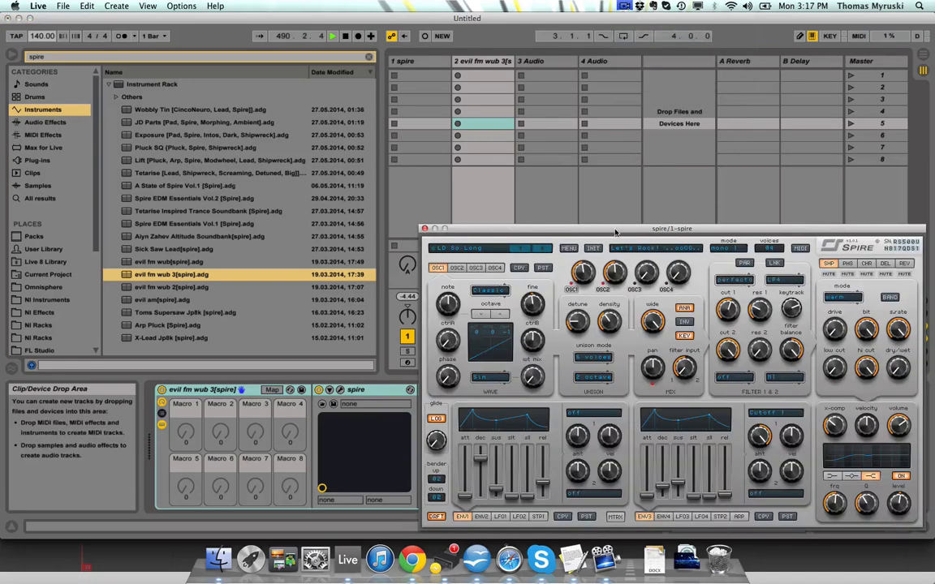
Create an empty MIDI clip in the fourth slot of the evil fm wub 3 track and uncover its note editor
left_click_drag(646, 167, 519, 218)
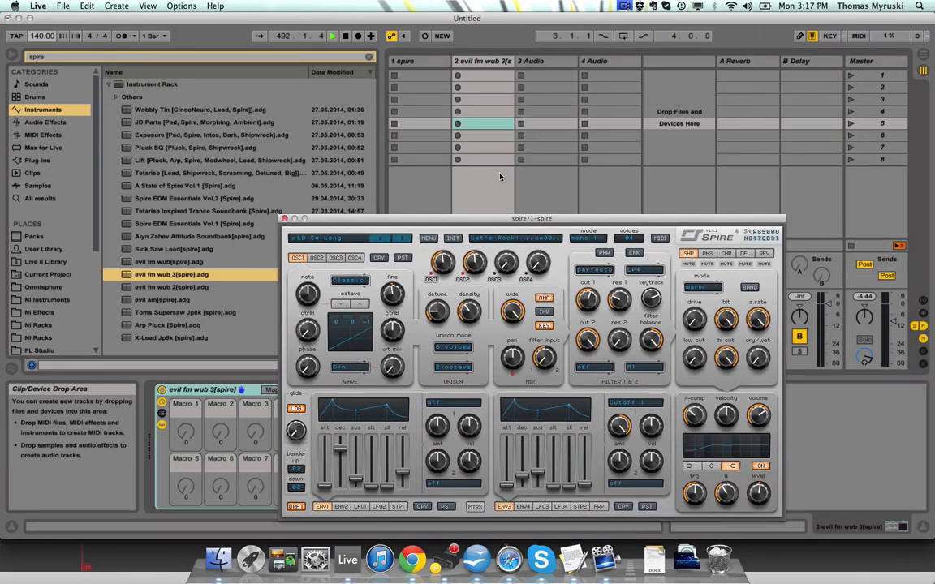
double_click(487, 111)
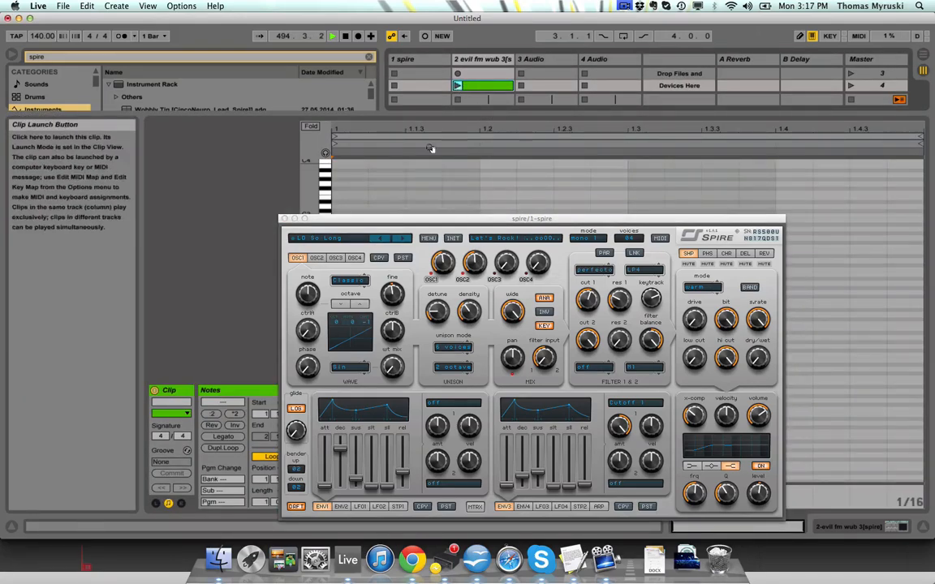
left_click_drag(414, 219, 414, 319)
Draw a C3 note at the start of the clip and lengthen it to fill the whole bar
key("b")
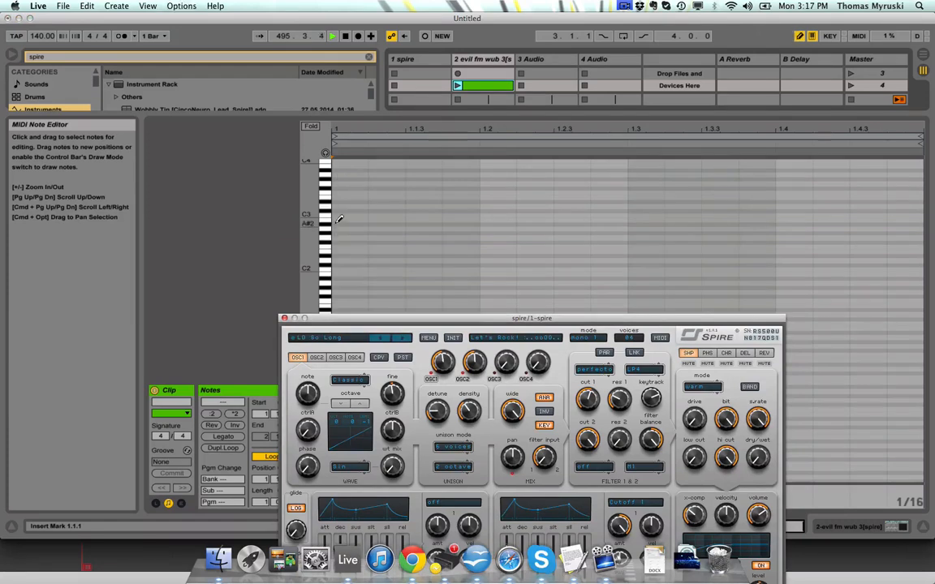
left_click(341, 216)
key("b")
left_click(368, 215)
left_click_drag(367, 215, 922, 215)
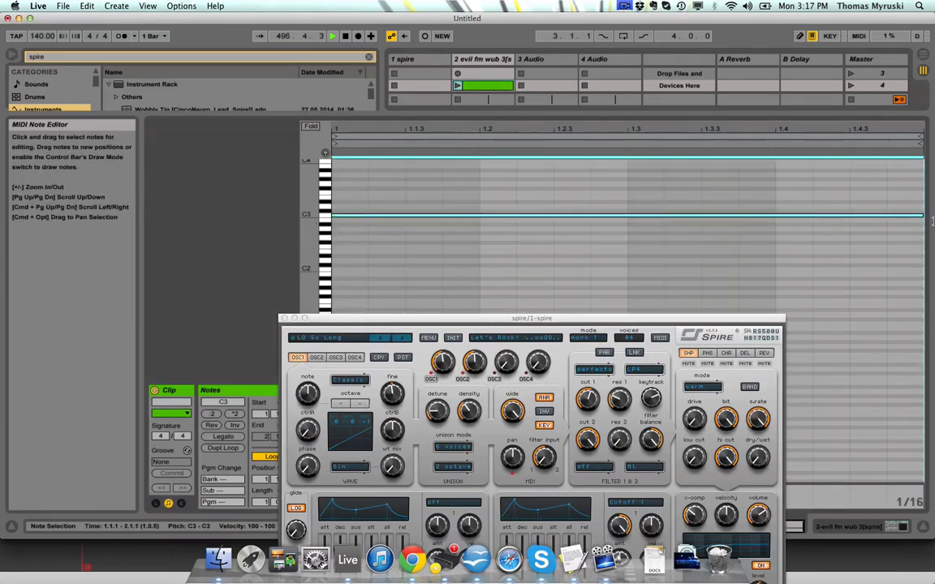
Launch the clip and transpose its full-bar note down one octave to C2
left_click(460, 87)
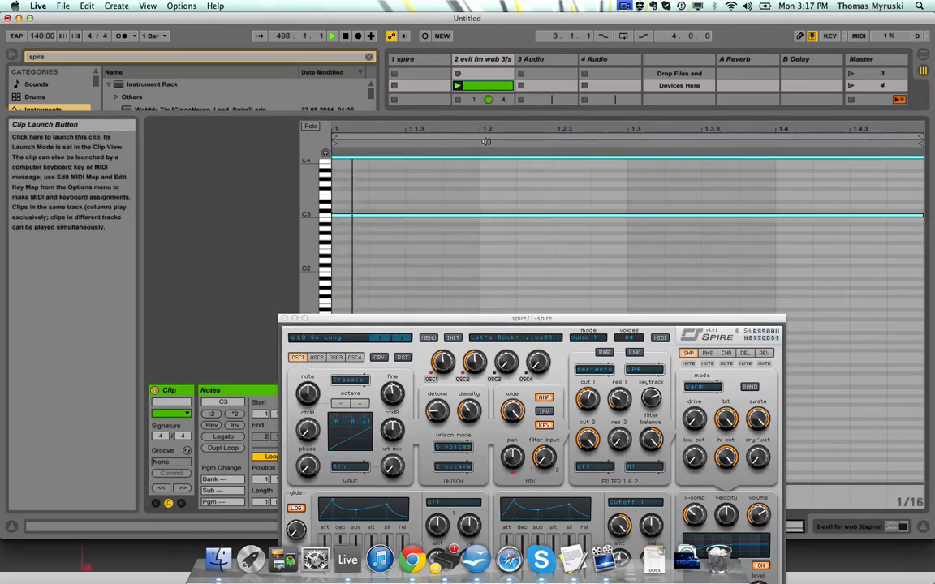
key("shift+Down")
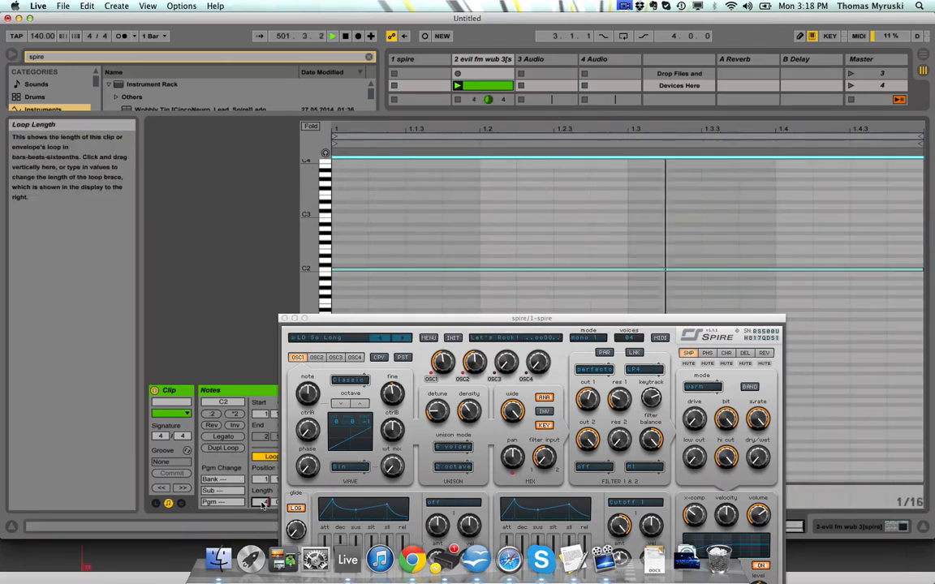
Set the clip's loop length to 4 bars and extend the C2 note across all four bars
key("Return")
key("space")
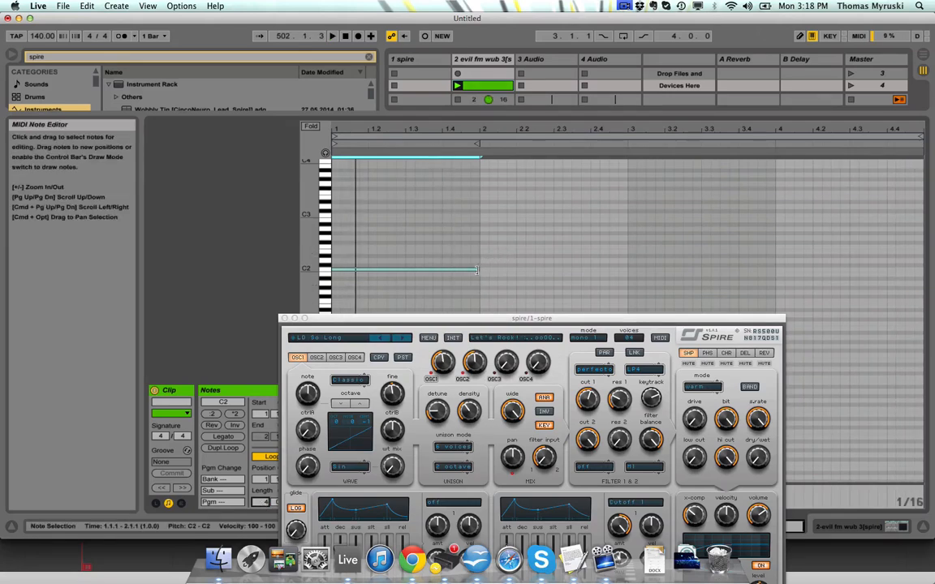
left_click_drag(482, 267, 918, 219)
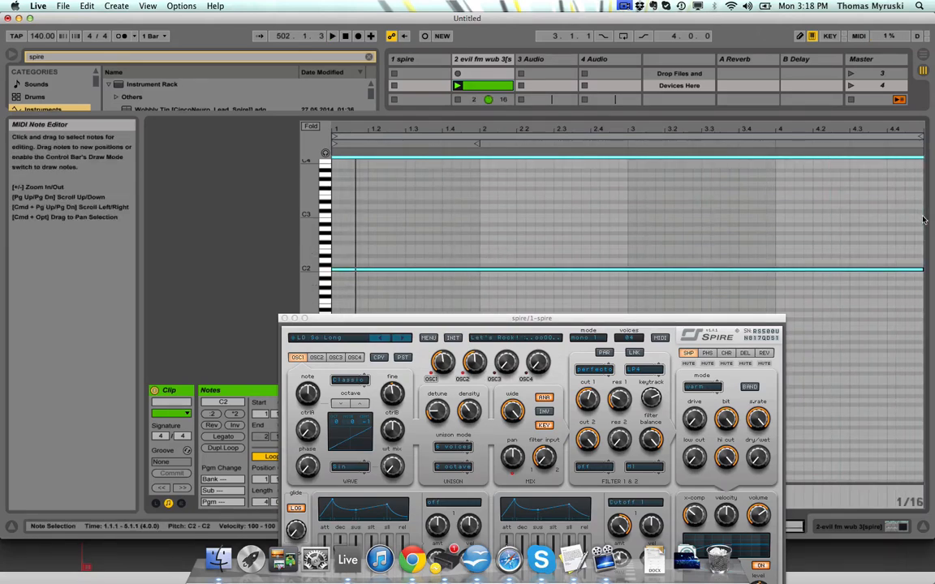
Resume playback, show the track's device chain, and move the Spire window clear of it
key("space")
left_click(856, 521)
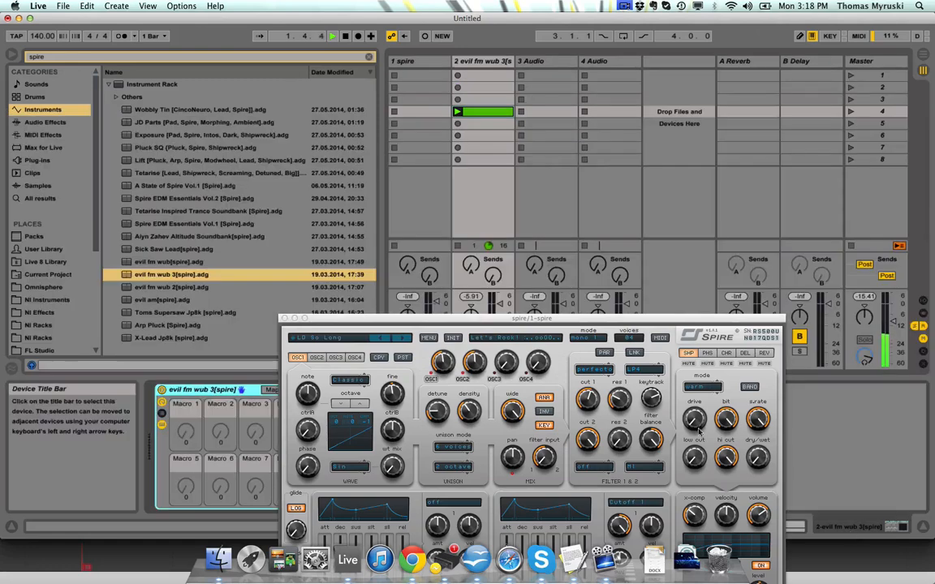
left_click_drag(419, 318, 635, 320)
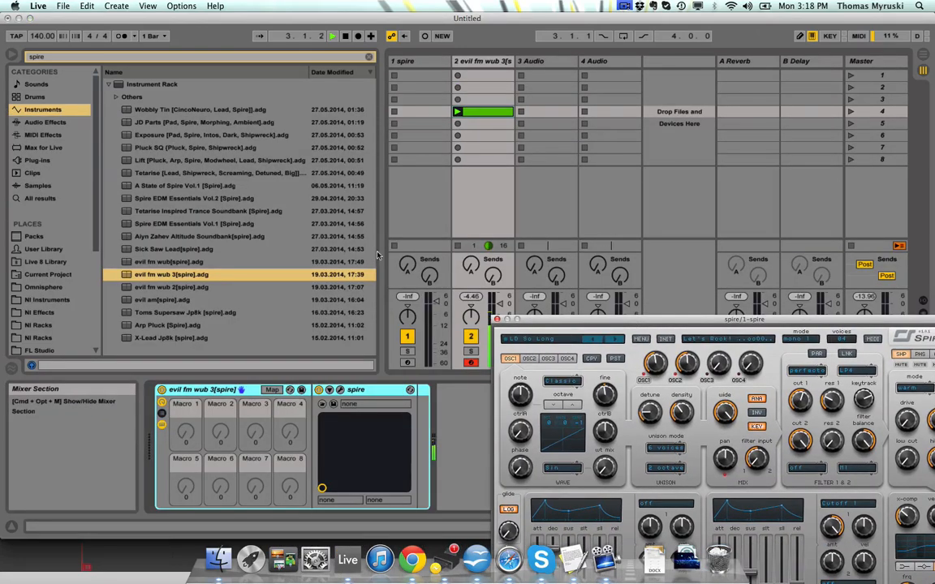
Browse the FL Studio place without the spire search filter and expand its FLSamples folder
scroll(58, 283, "down", 5)
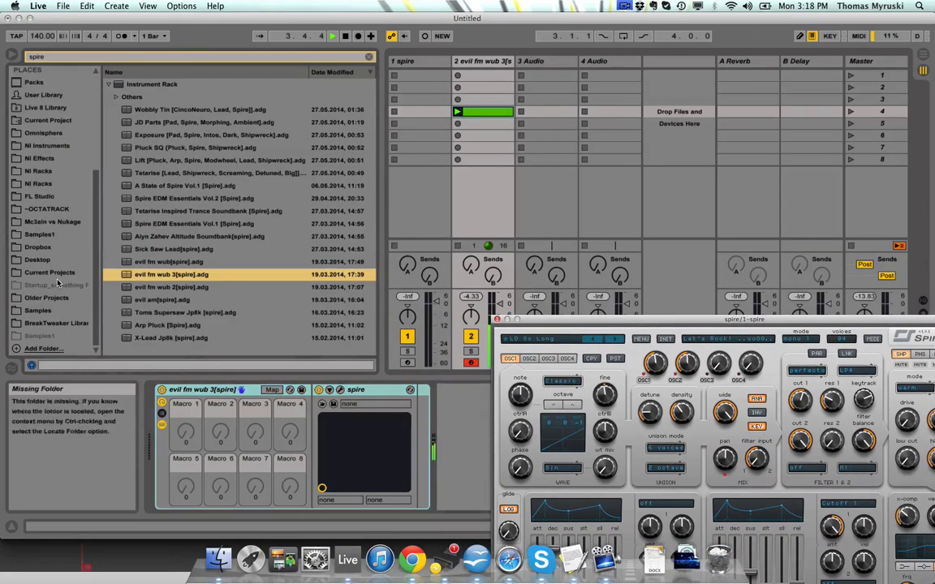
left_click(49, 195)
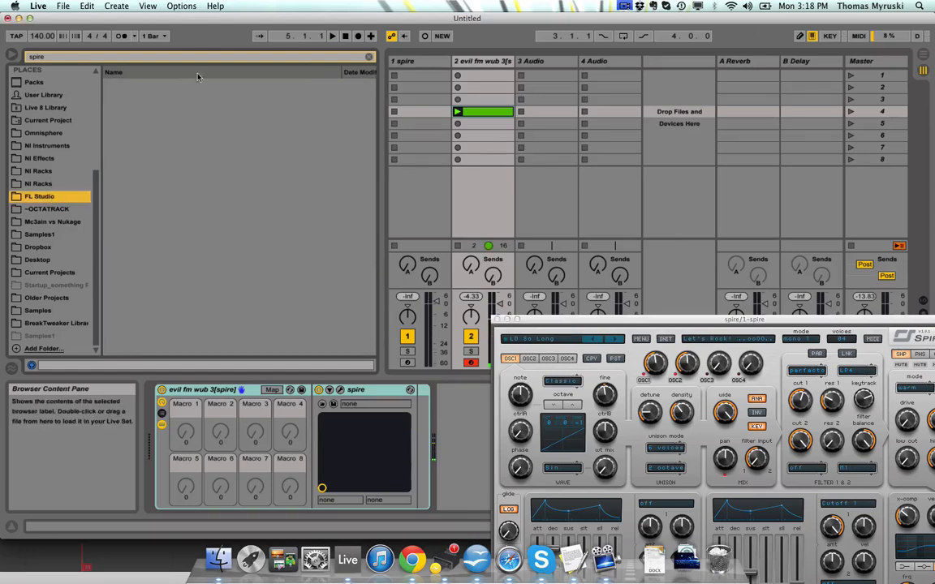
left_click(370, 56)
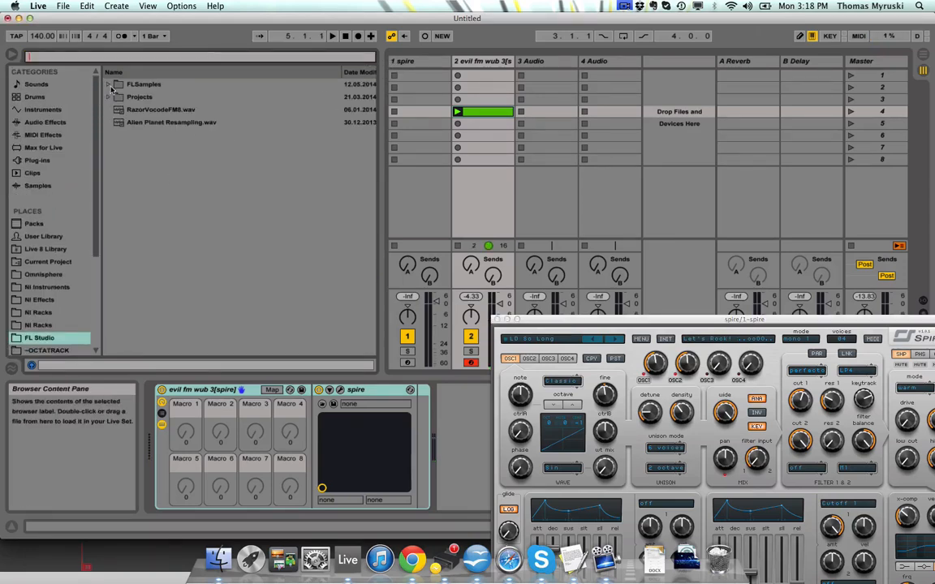
left_click(110, 86)
Look through the FLSamples subfolders, including May 2014 and sickbeat, for drum samples
left_click(119, 97)
left_click(119, 97)
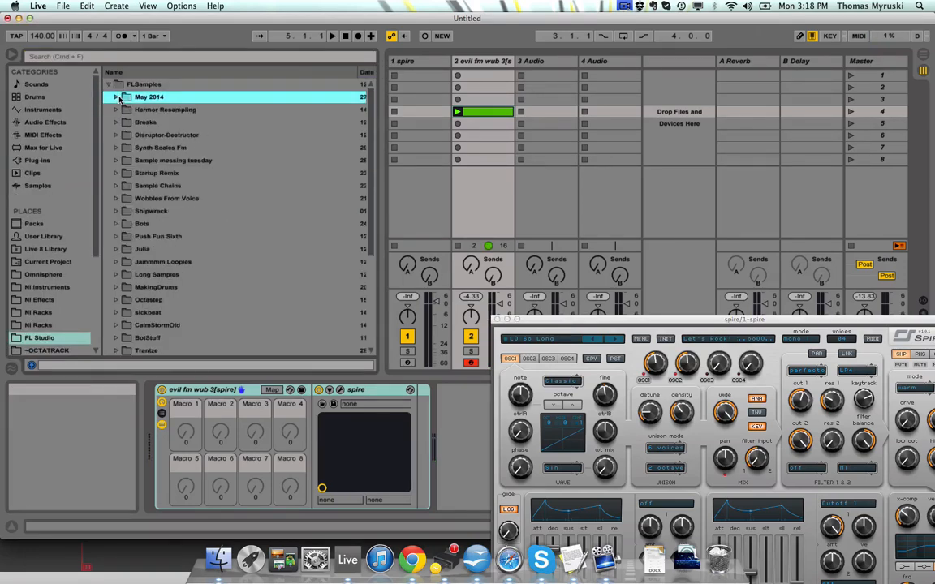
left_click(119, 98)
left_click(119, 98)
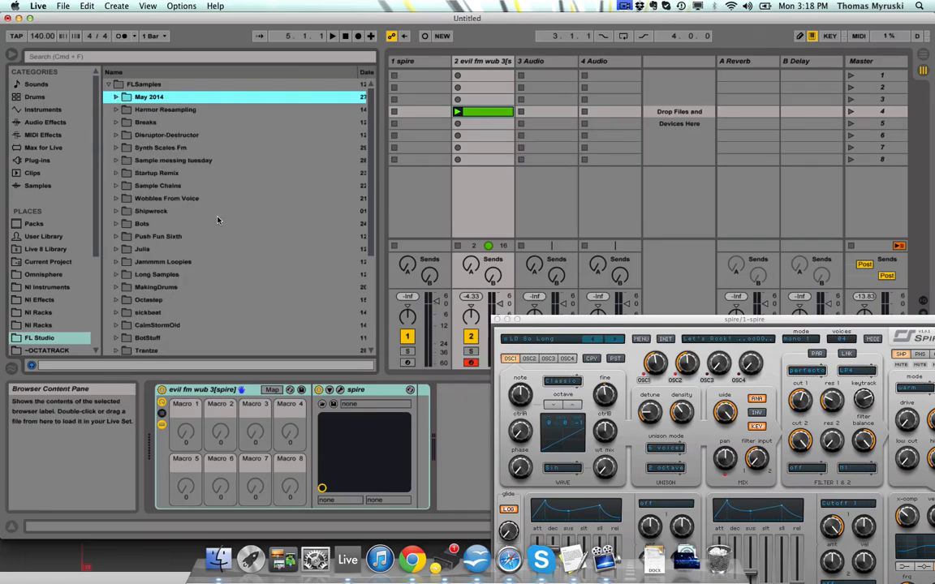
scroll(184, 282, "down", 5)
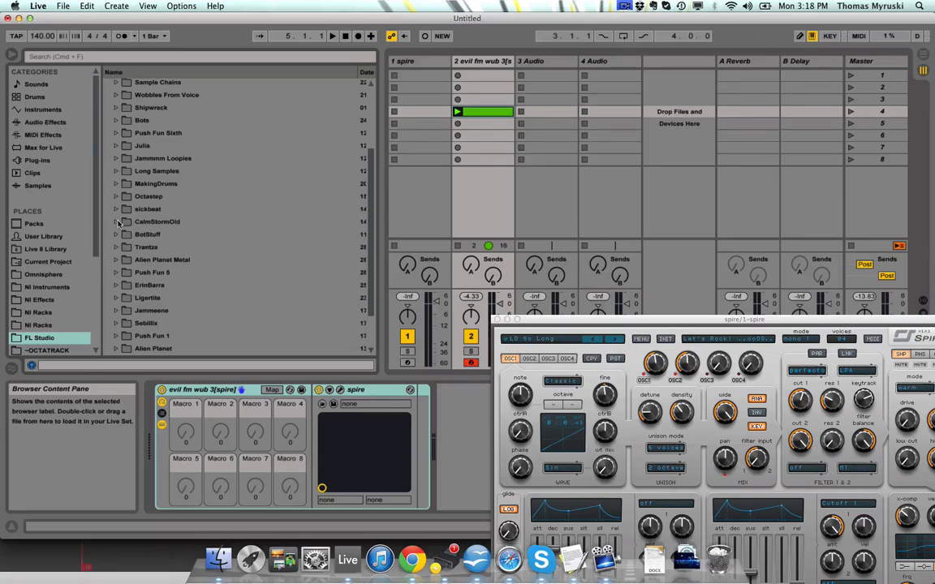
left_click(116, 208)
left_click(116, 209)
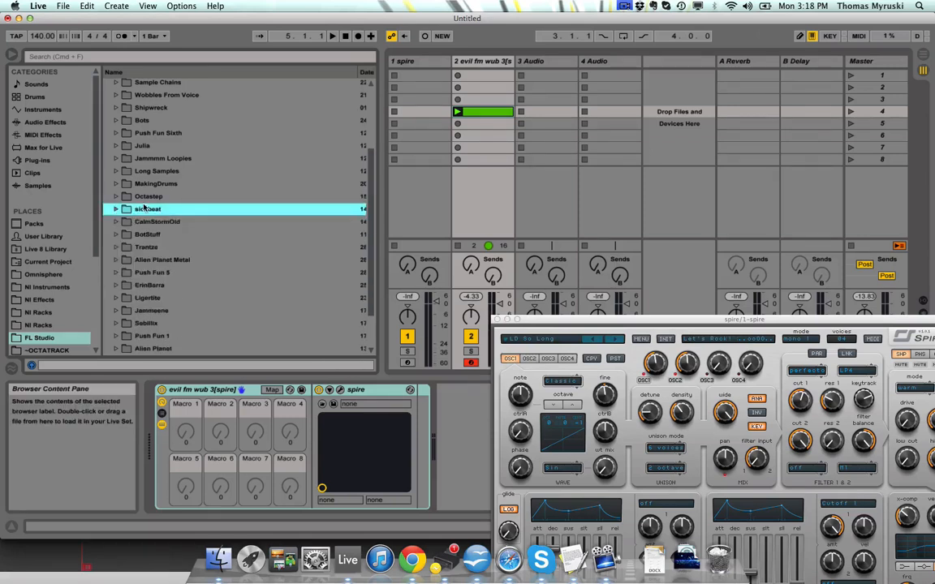
Load KikSnr.wav from its FLSamples subfolder into the second slot of 3 Audio and launch it
left_click(116, 285)
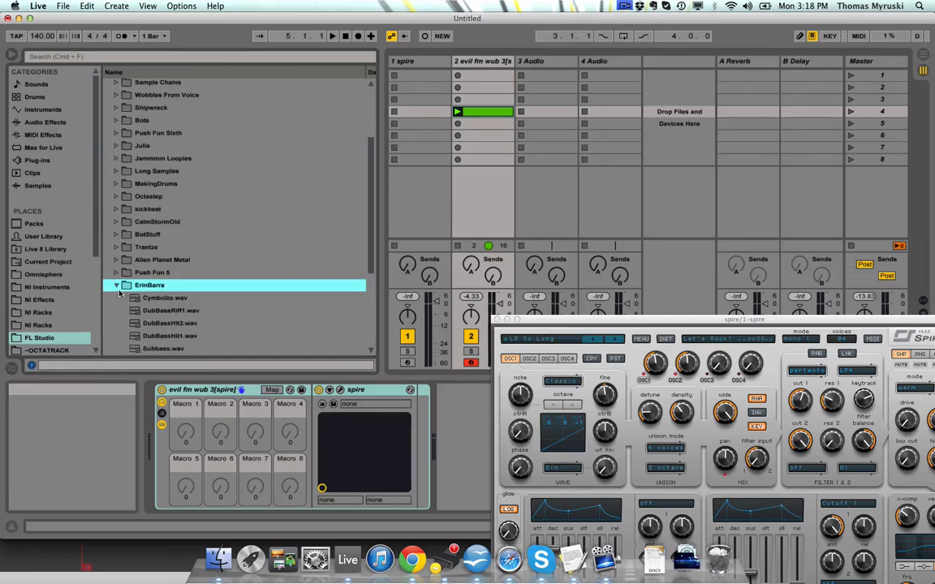
scroll(154, 322, "down", 4)
scroll(189, 250, "up", 4)
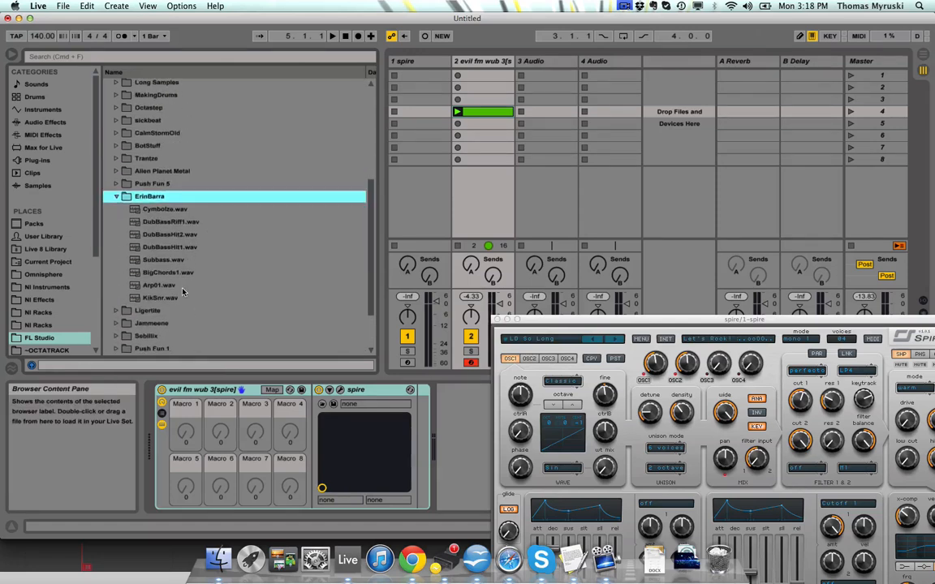
left_click_drag(160, 298, 519, 90)
left_click(520, 90)
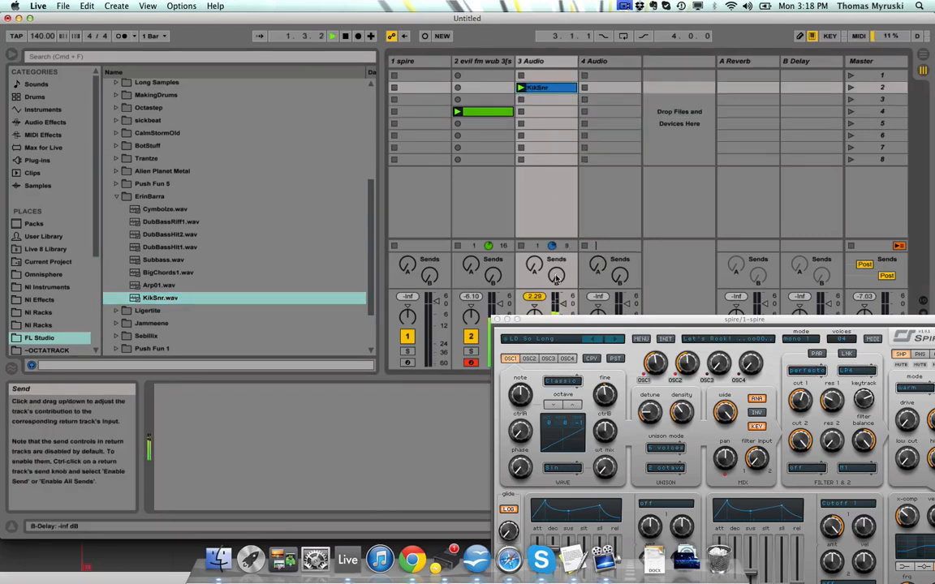
Load and launch Cymbolze.wav in the second slot of 4 Audio, and move the evil fm wub 3 clip into the same row
left_click_drag(205, 209, 597, 91)
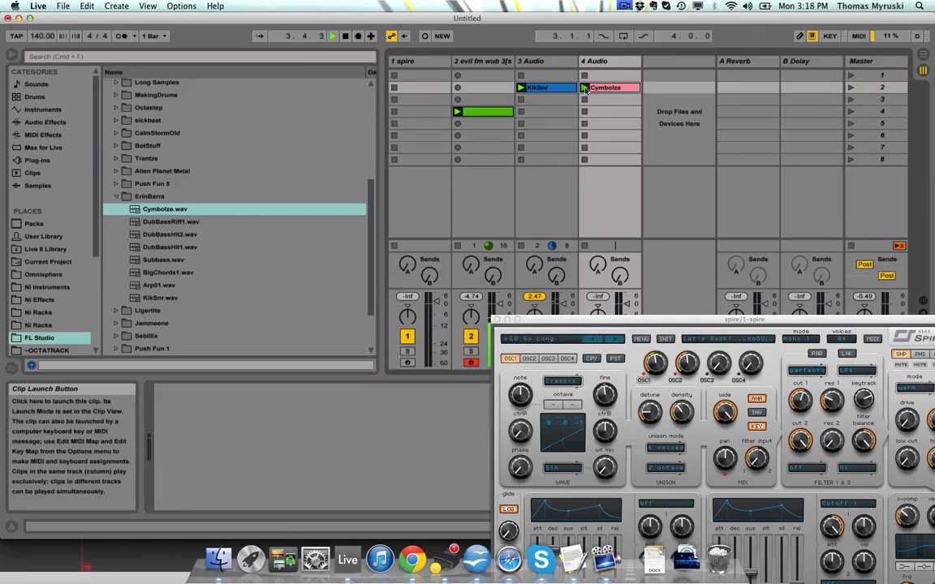
left_click(585, 89)
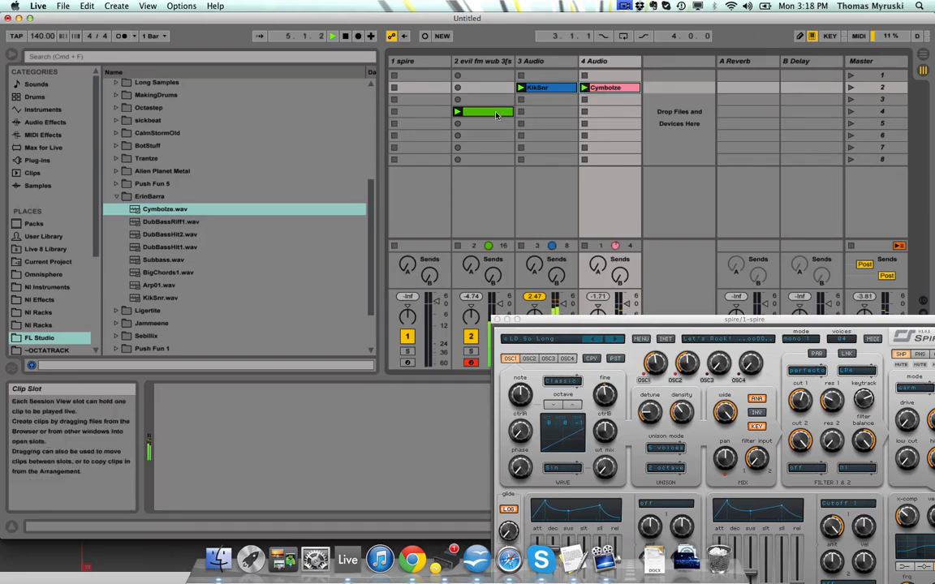
left_click_drag(497, 112, 498, 88)
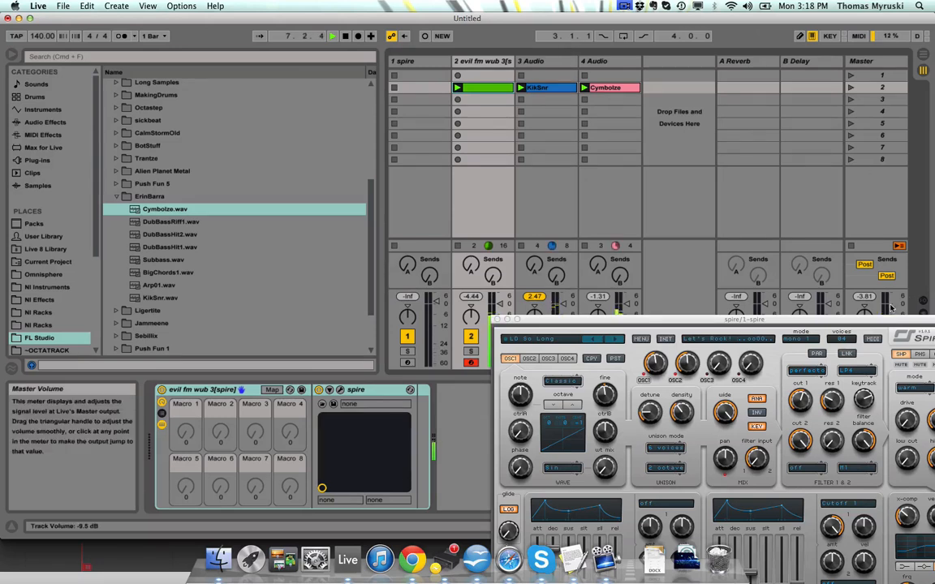
Uncover the mixer and lower the volumes of 3 Audio and 4 Audio to about -5 dB
left_click_drag(747, 320, 708, 386)
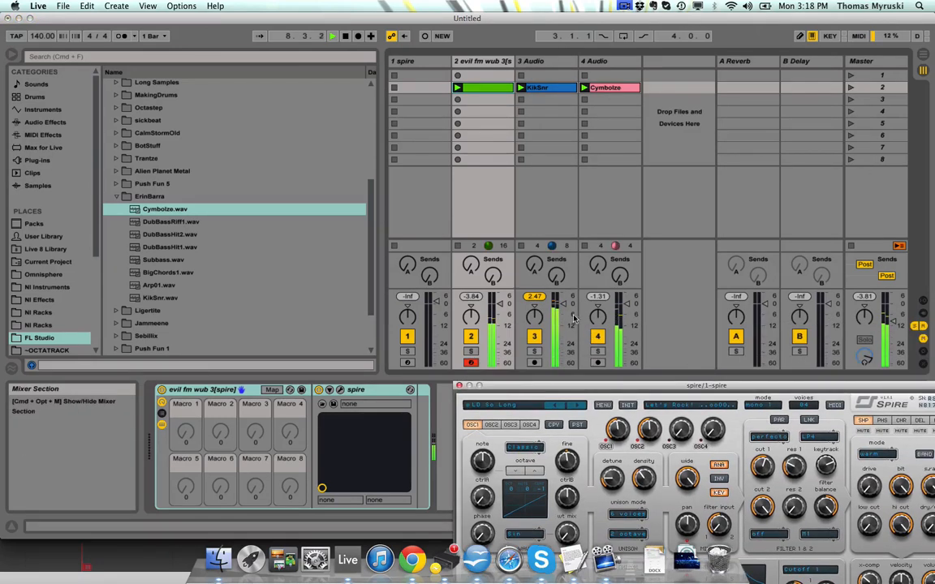
left_click(602, 61)
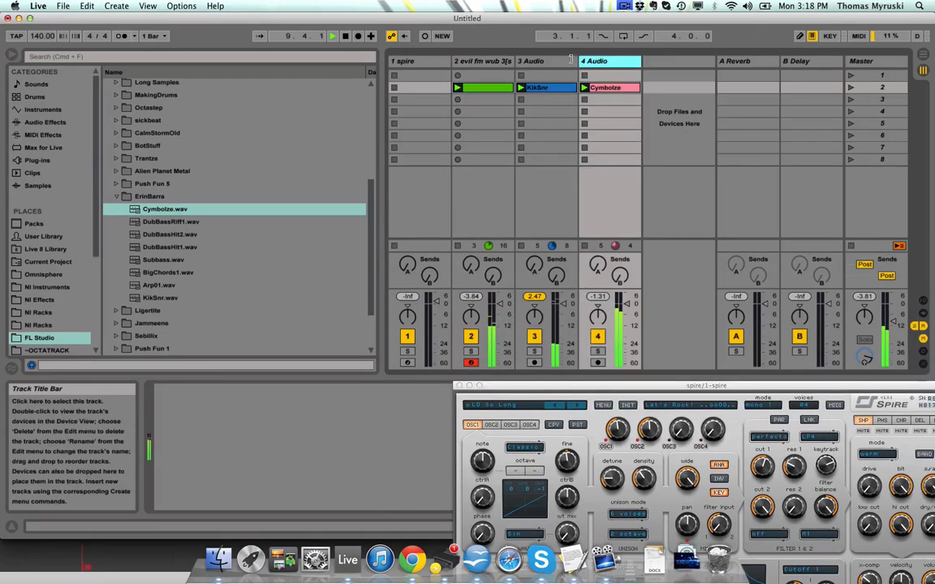
left_click(564, 305)
left_click_drag(564, 304, 564, 309)
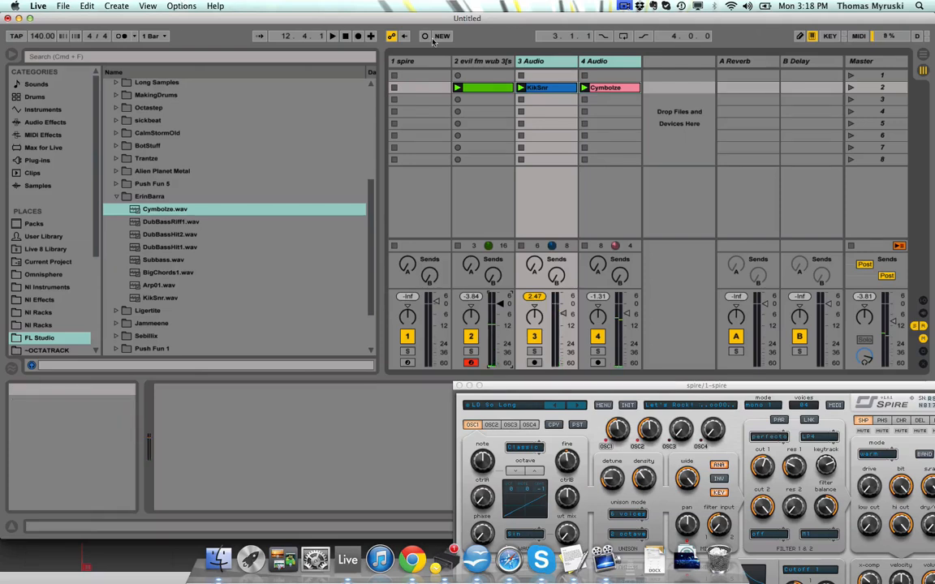
Hot-swap the second track's rack for evil fm wub 2[spire].adg
left_click(482, 61)
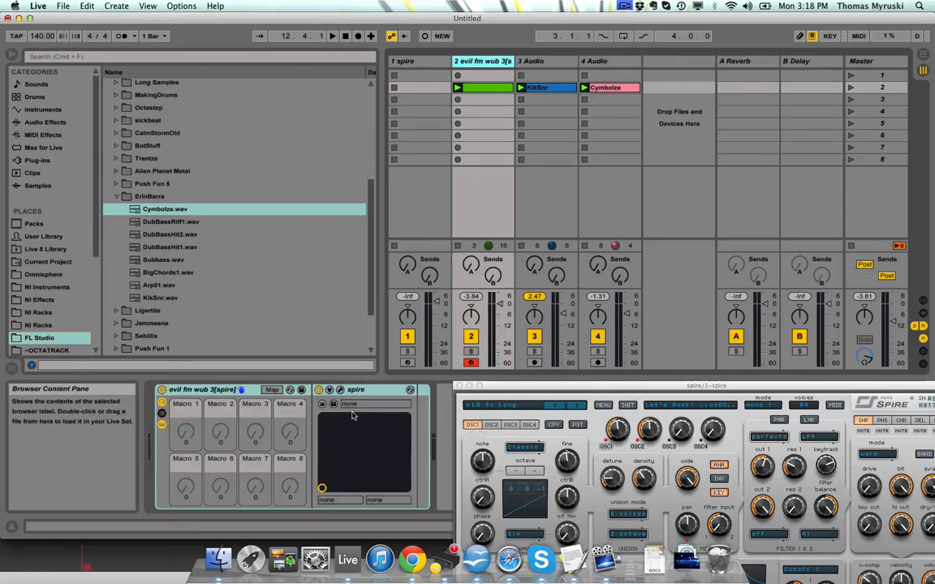
left_click(241, 389)
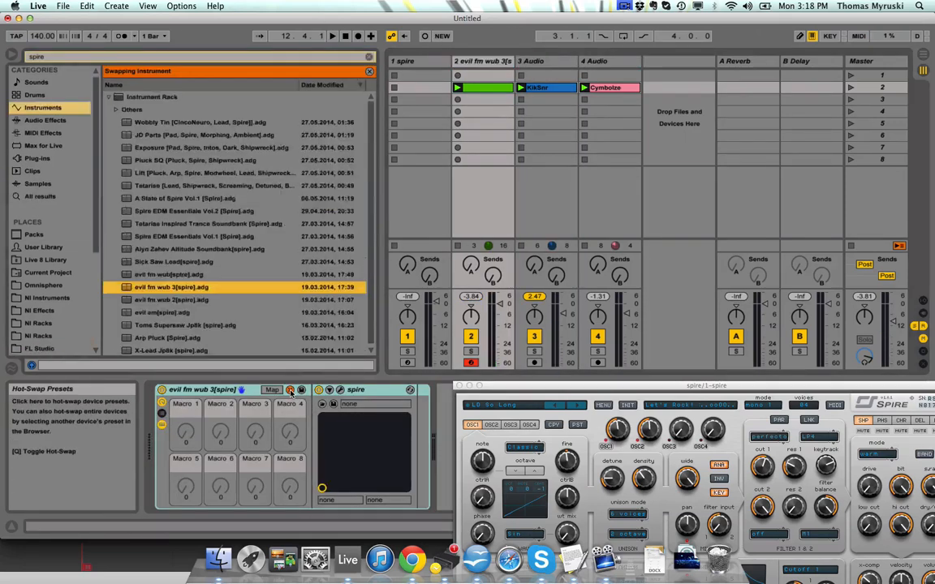
double_click(204, 298)
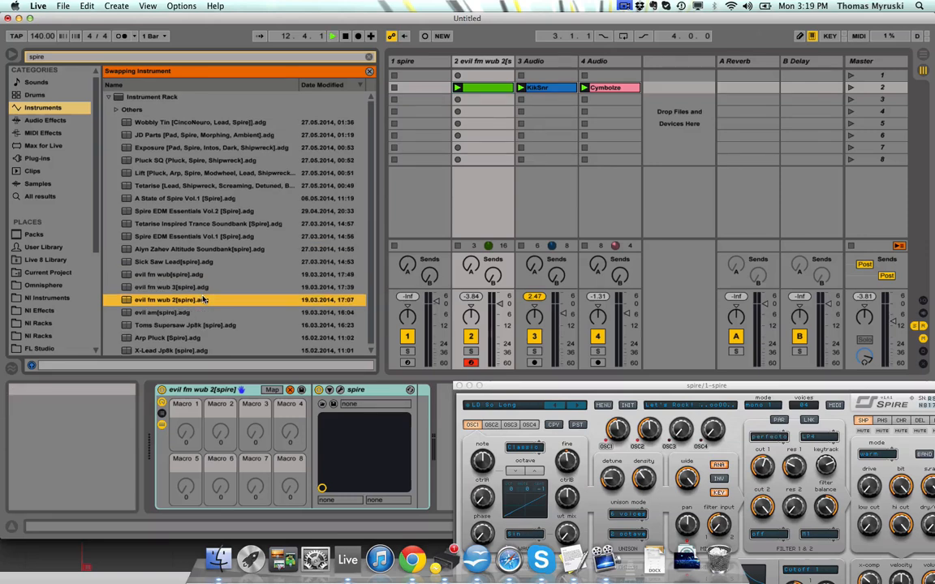
Raise the evil fm wub 2 track's volume and slightly lower 3 Audio and 4 Audio together
left_click_drag(500, 304, 500, 293)
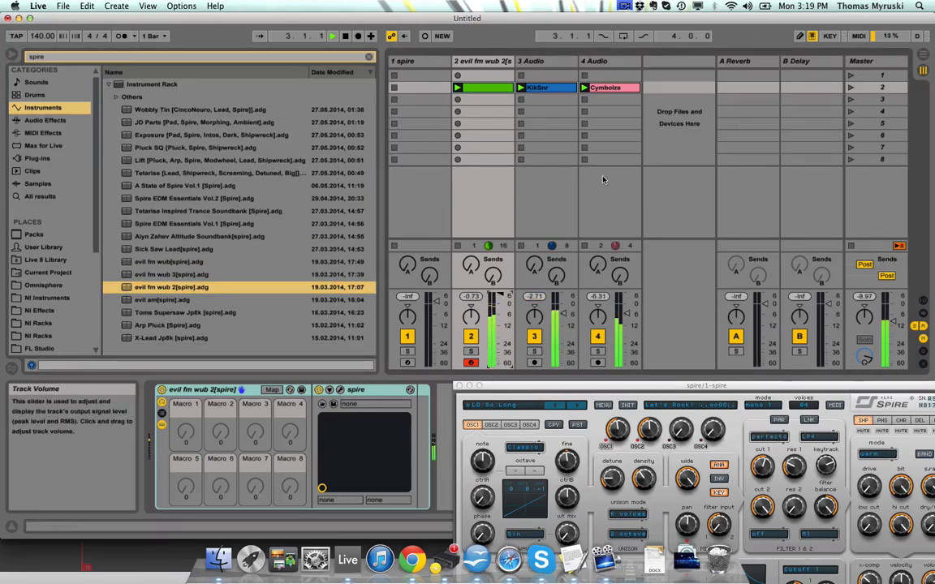
left_click(532, 60)
left_click(609, 61, "shift")
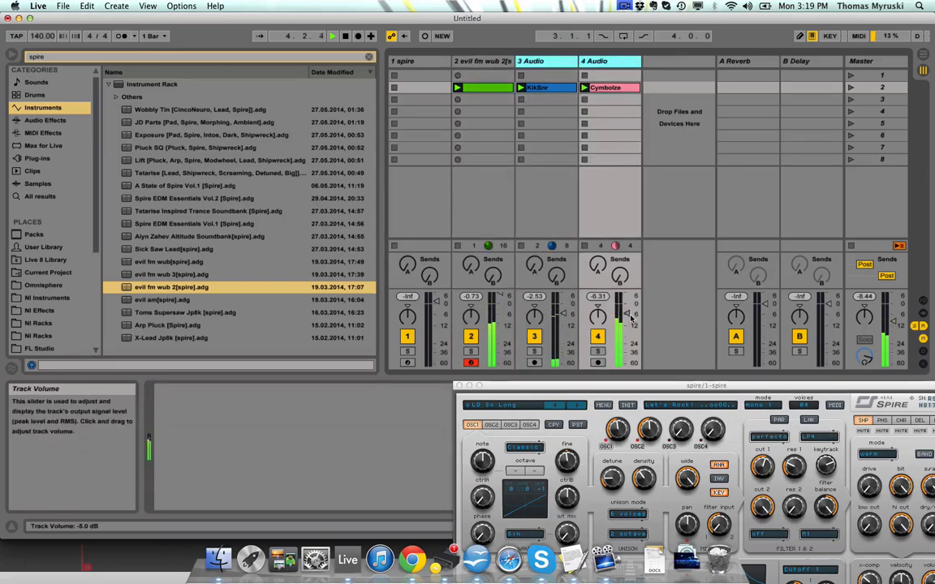
left_click_drag(627, 313, 628, 317)
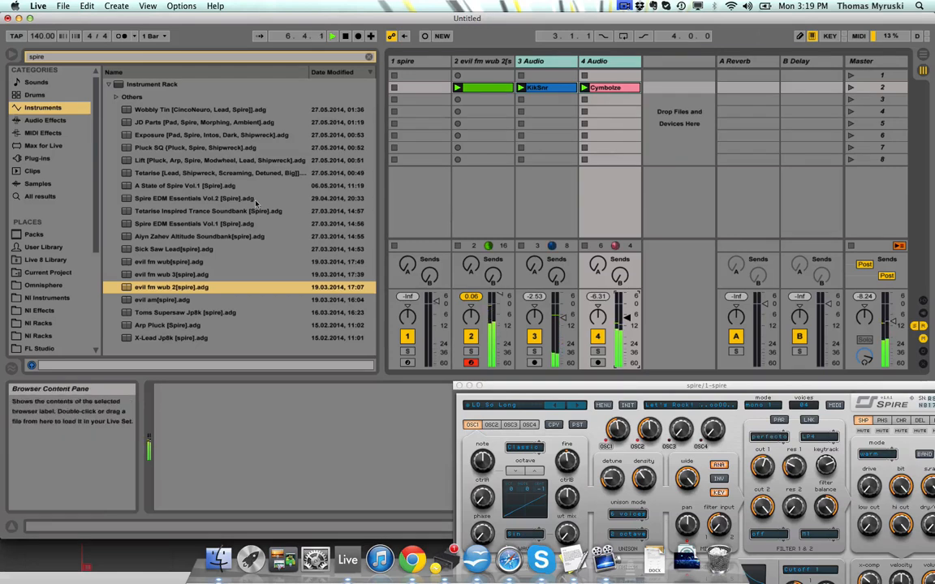
Audition evil fm wub[spire].adg on the second track in place of its current rack
left_click(475, 70)
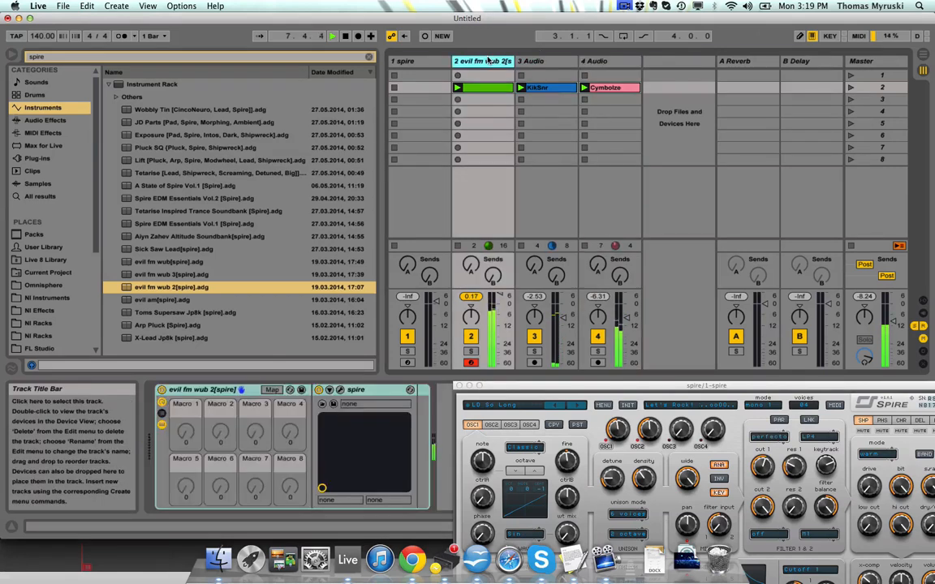
double_click(190, 263)
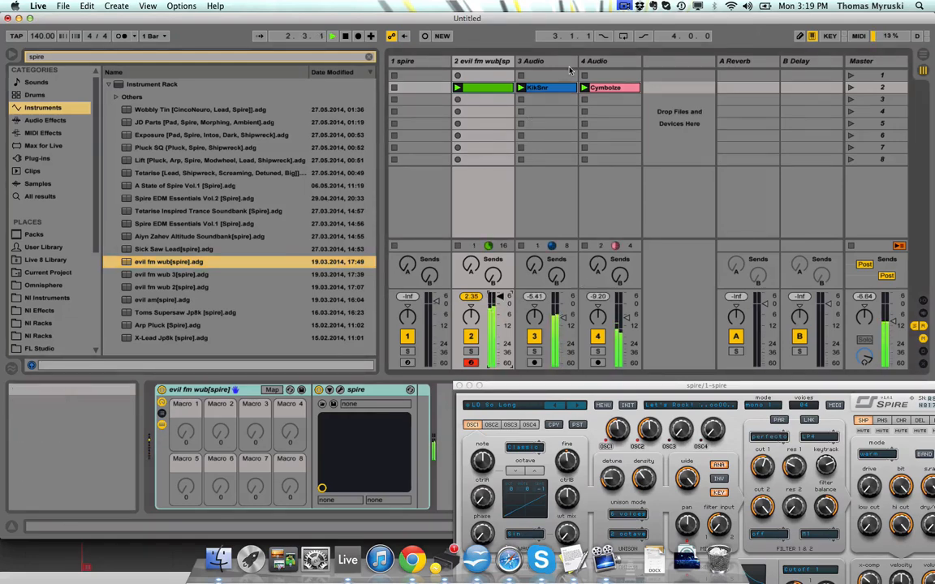
Stop playback, open the second track's MIDI clip, transpose its four-bar note to F2, and play it back
key("space")
double_click(494, 89)
left_click(419, 270)
key("Up")
key("Up")
key("Up")
key("Up")
key("Up")
key("Up")
key("Up")
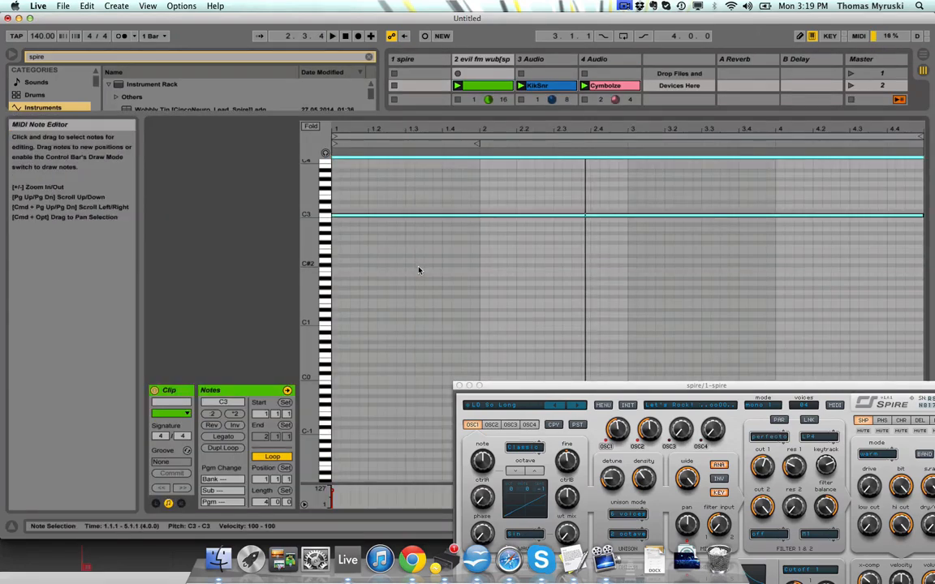
key("Down")
key("Down")
key("space")
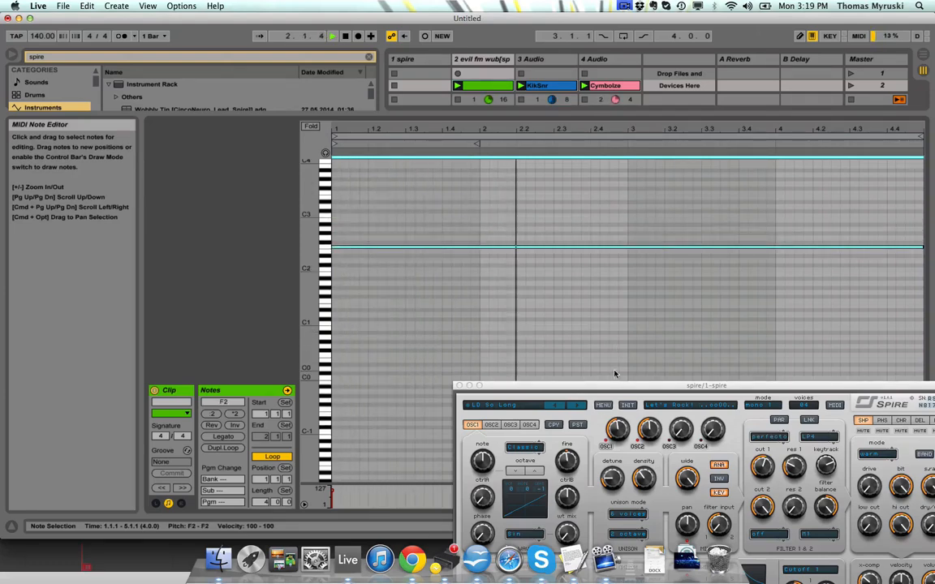
Return to the device chain, load evil fm wub 2[spire].adg onto the second track, and reposition the Spire window
left_click_drag(631, 385, 401, 224)
left_click(858, 531)
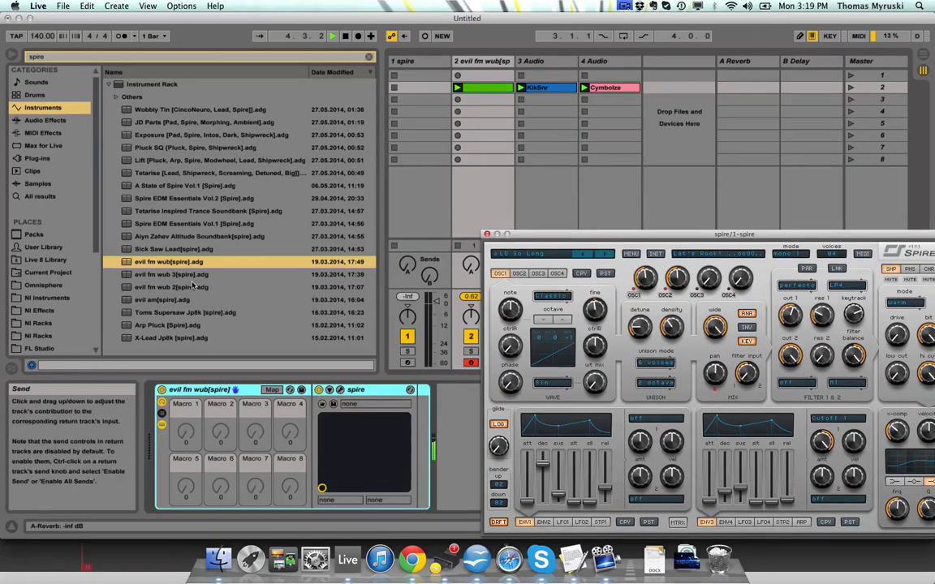
double_click(309, 289)
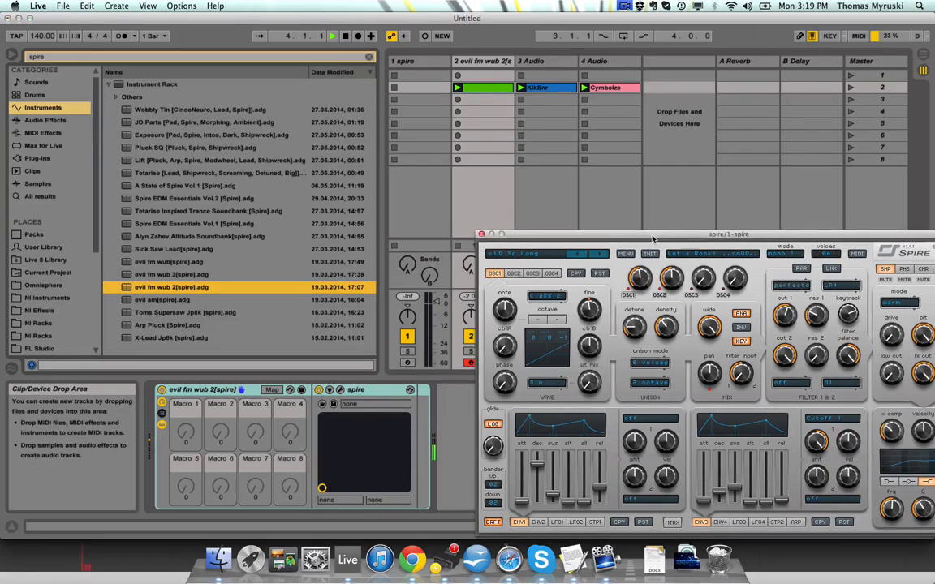
left_click_drag(657, 238, 569, 193)
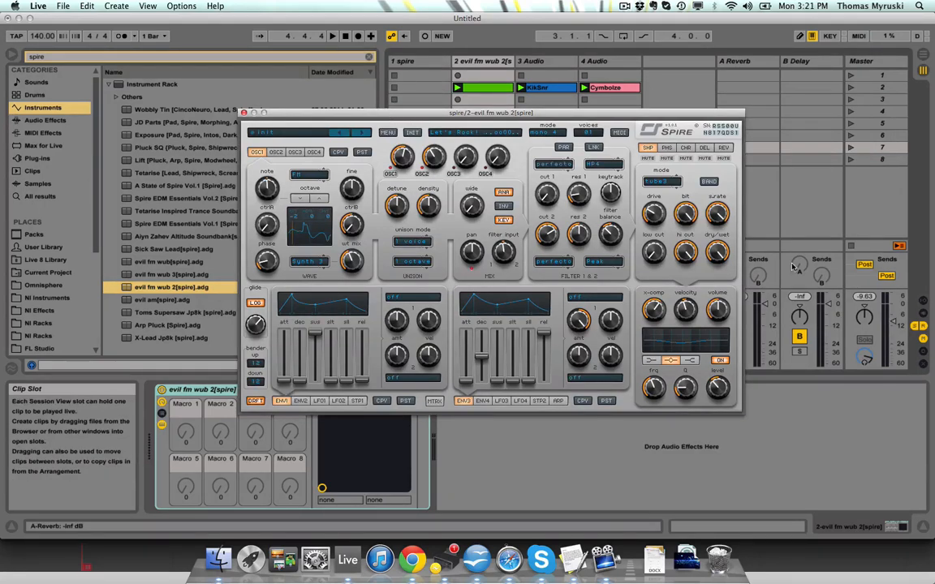
Mute all five Spire effects: the shaper, phaser, chorus, delay and reverb
left_click(725, 159)
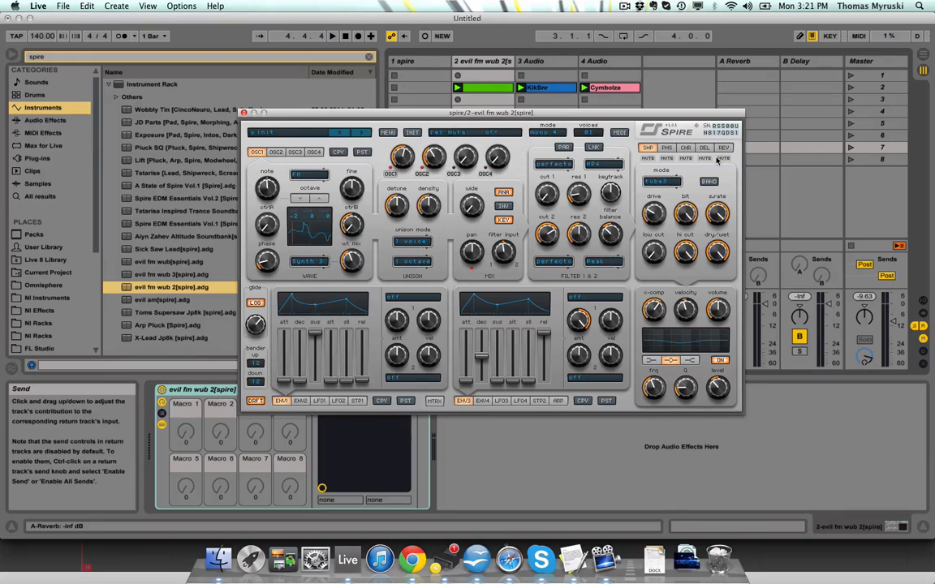
left_click(704, 158)
left_click(666, 158)
left_click(647, 158)
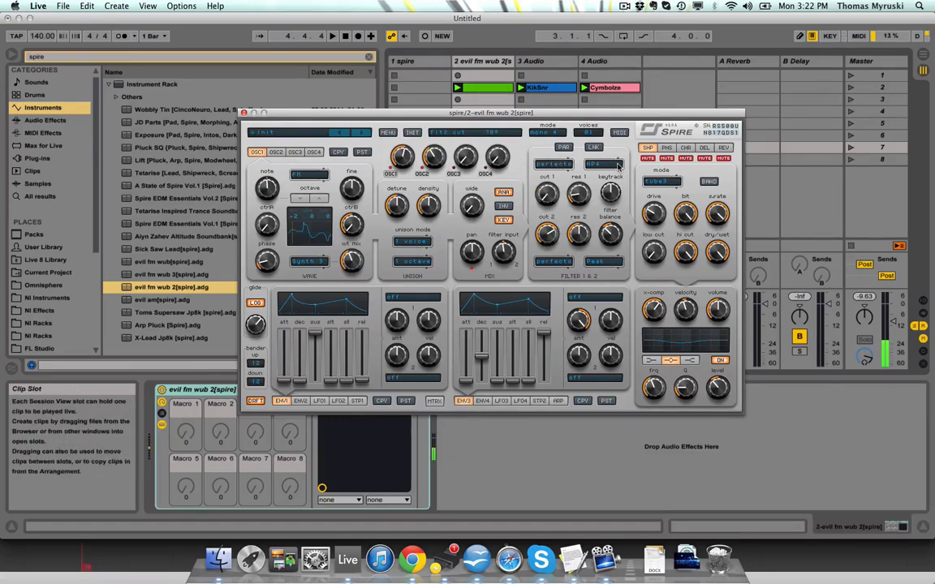
Set both Spire filter types to off and switch off the arpeggiator
left_click(555, 164)
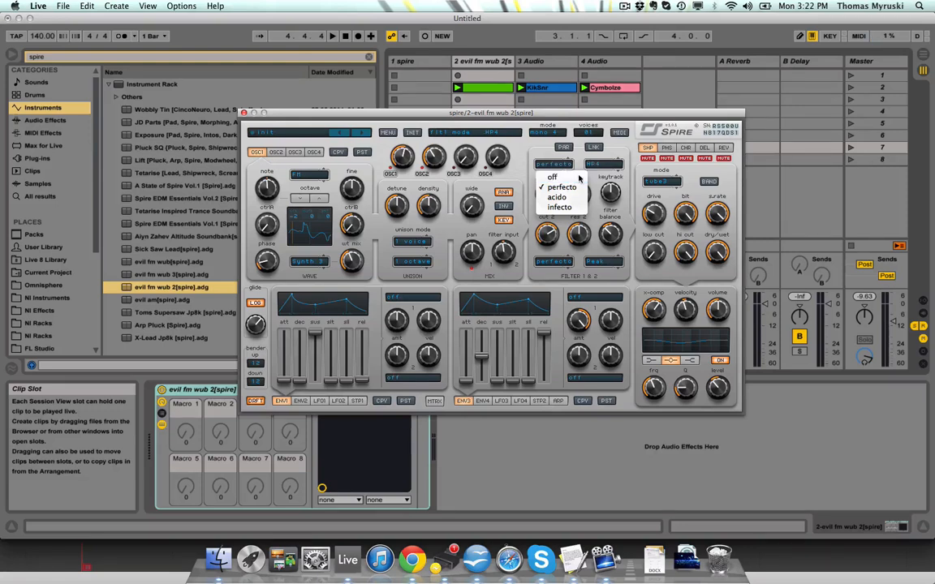
left_click(571, 178)
left_click(553, 261)
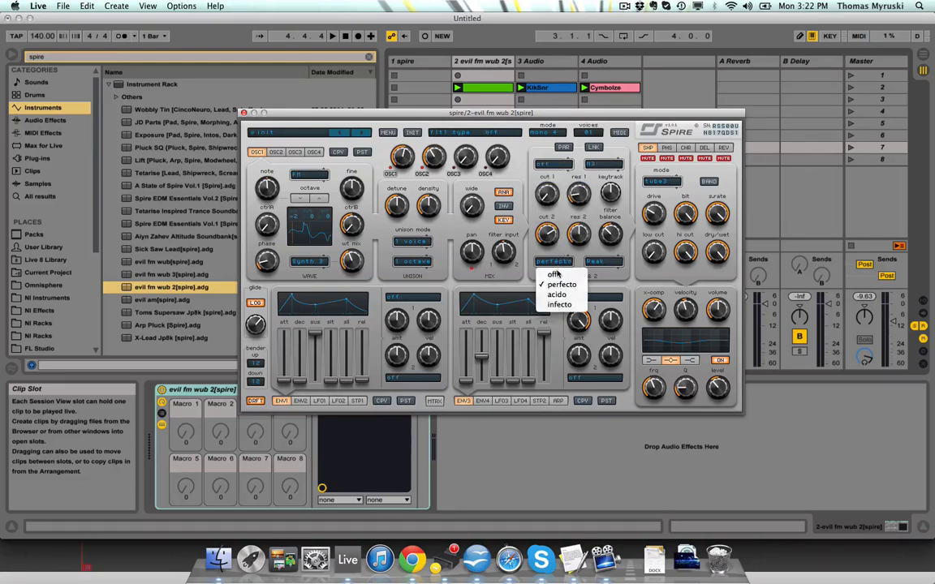
left_click(560, 275)
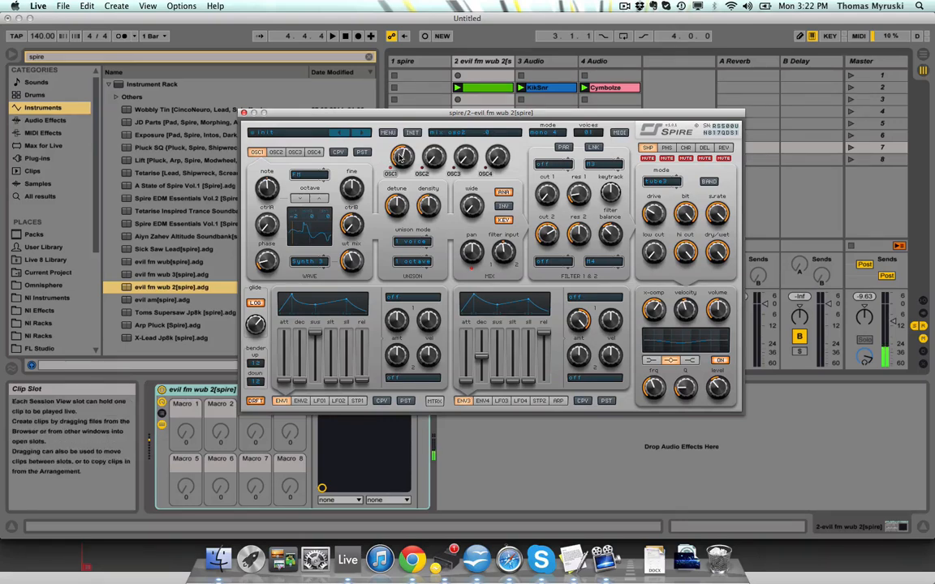
left_click(560, 401)
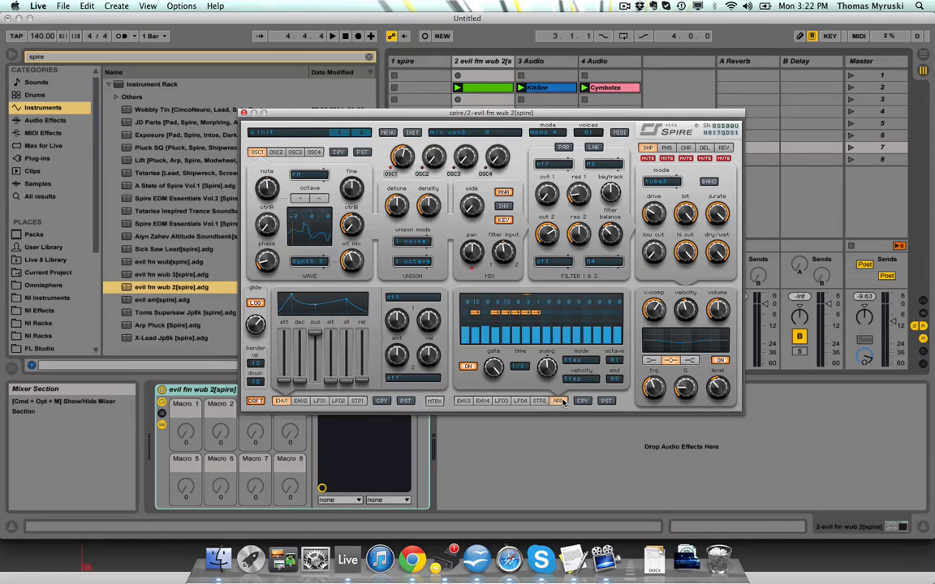
left_click(469, 367)
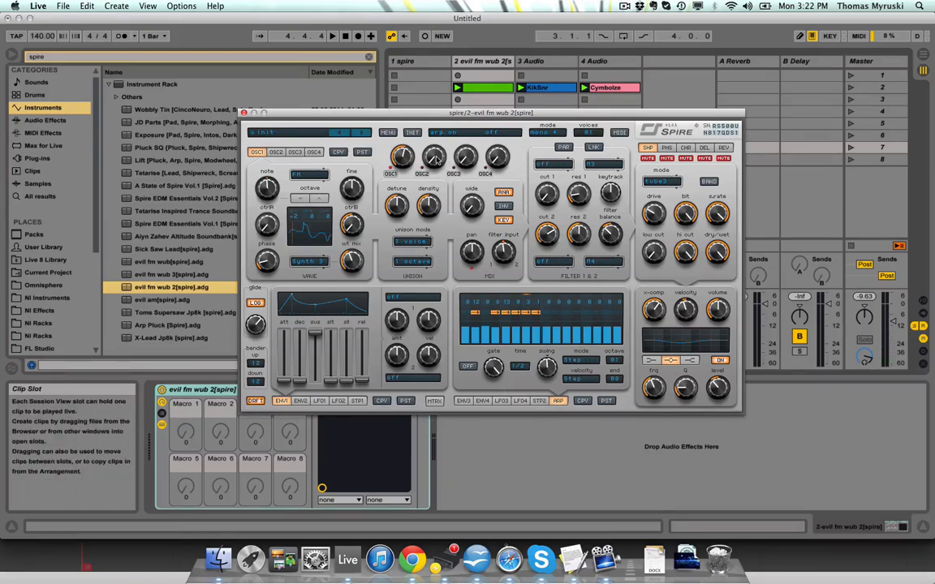
Isolate oscillator 2 by raising its mix level and lowering oscillator 1's level to 0, leaving oscillator 1 unmuted
left_click_drag(440, 154, 441, 130)
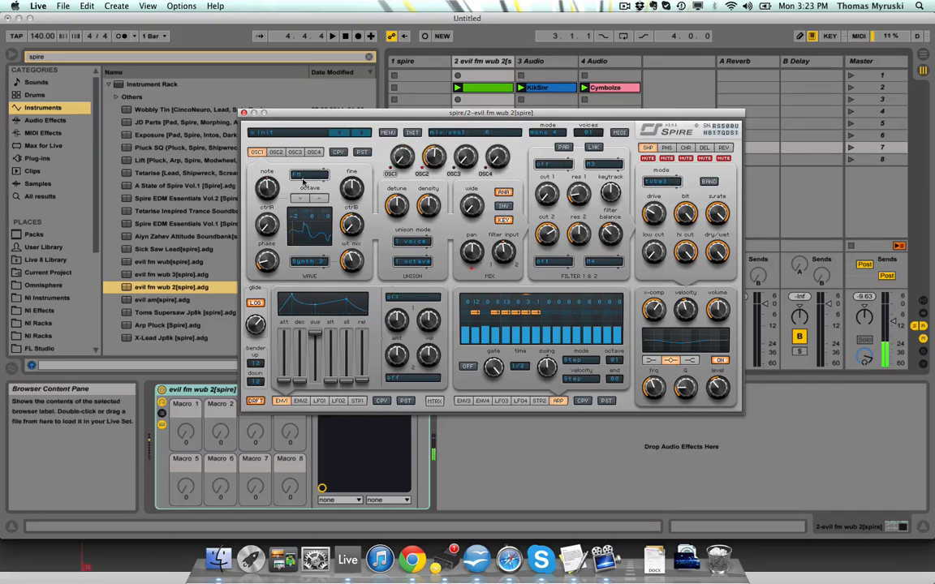
left_click(276, 153)
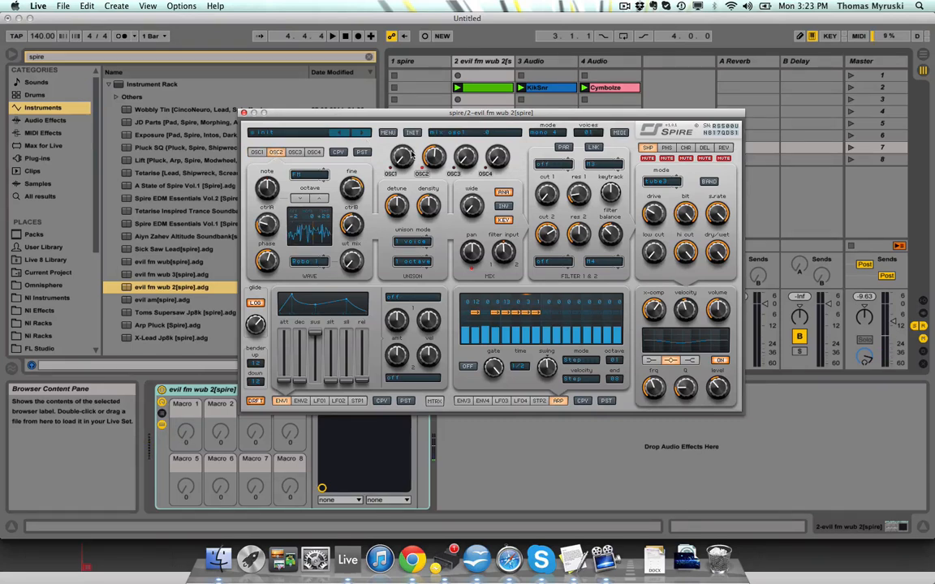
left_click(391, 173)
left_click(392, 175)
Compare the settings of oscillators 1 and 2, and review the available oscillator modes on oscillators 1 and 3
left_click(257, 153)
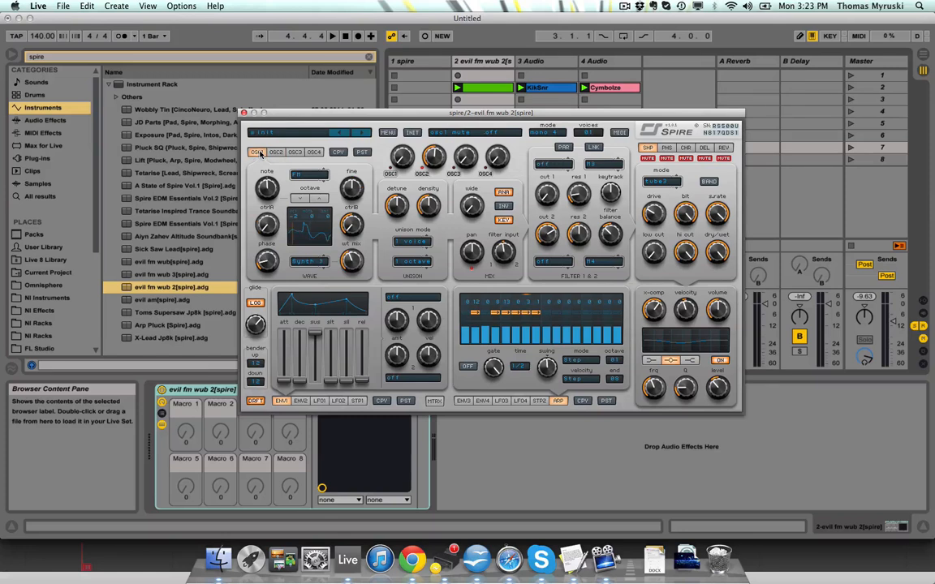
left_click(274, 153)
left_click(257, 153)
left_click(300, 173)
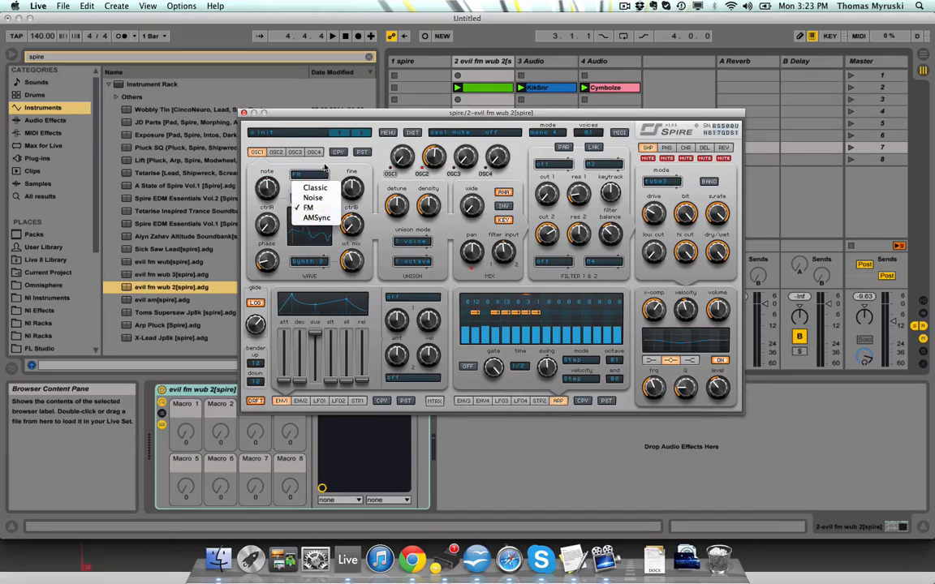
left_click(276, 152)
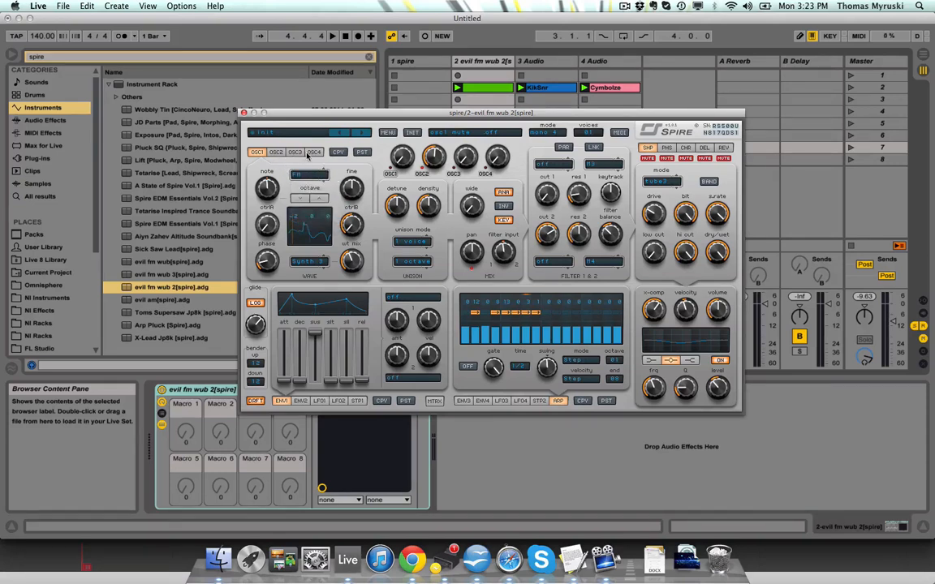
left_click(295, 153)
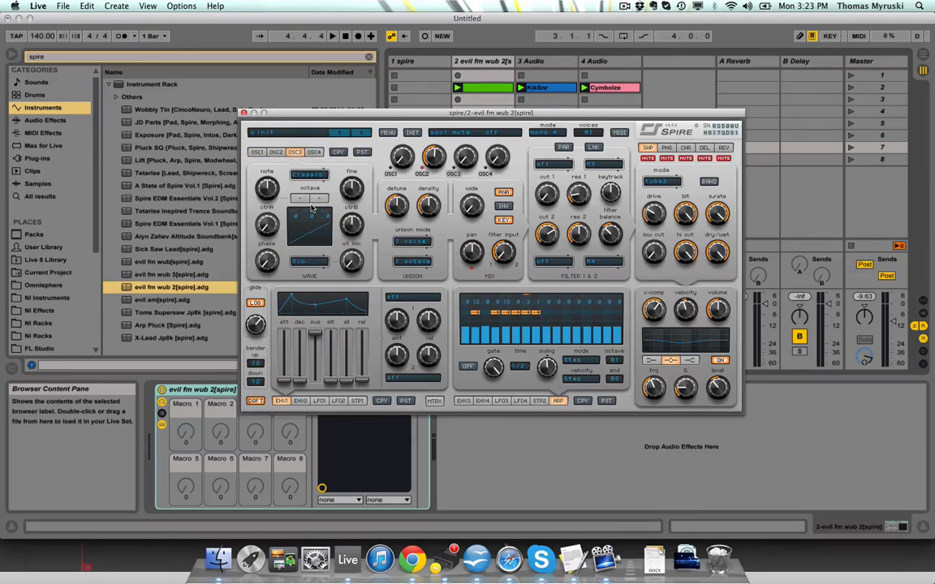
left_click(315, 174)
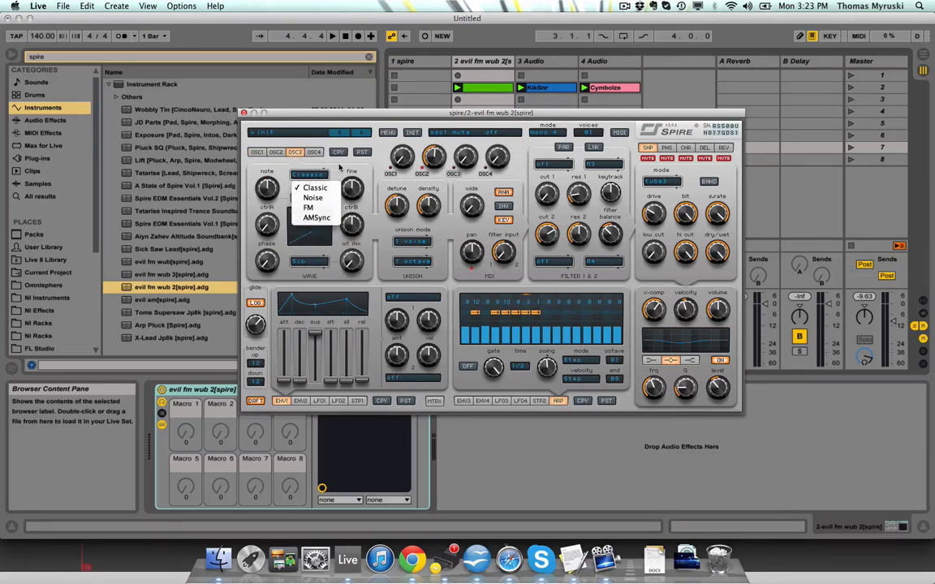
left_click(341, 168)
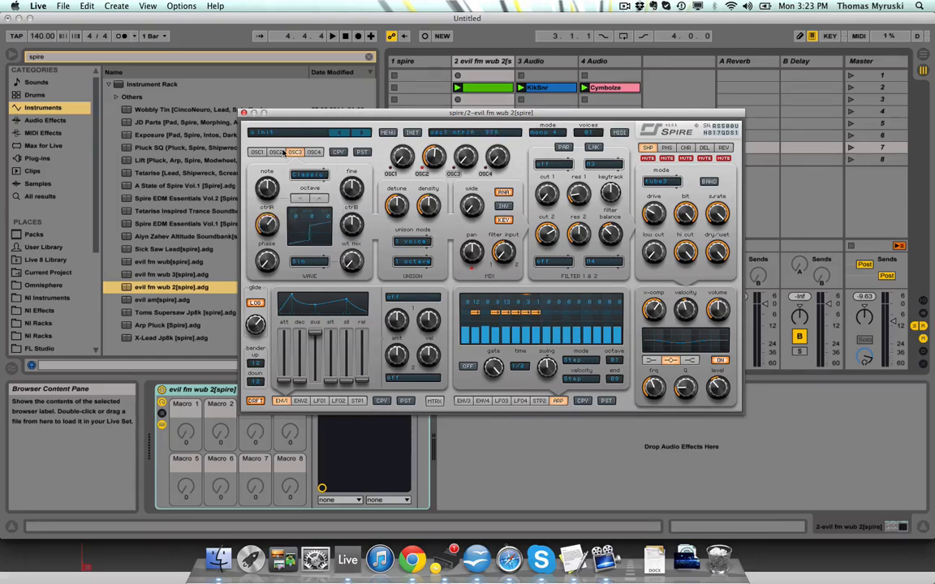
Reshape oscillator 3's Classic waveform by setting ctrlA to maximum and ctrlB to 555
left_click_drag(349, 216, 348, 190)
left_click_drag(263, 226, 289, 153)
left_click_drag(354, 210, 348, 243)
left_click_drag(262, 219, 240, 166)
mouse_move(346, 222)
left_mouse_down()
mouse_move(341, 248)
mouse_move(328, 174)
mouse_move(327, 242)
mouse_move(330, 219)
mouse_move(336, 232)
mouse_move(357, 186)
mouse_move(354, 228)
mouse_move(350, 197)
mouse_move(338, 213)
left_mouse_up()
Set oscillator 3's wave to Bass 3 and vary its wt mix and ctrlB, finishing with wt mix at 0
left_click(310, 261)
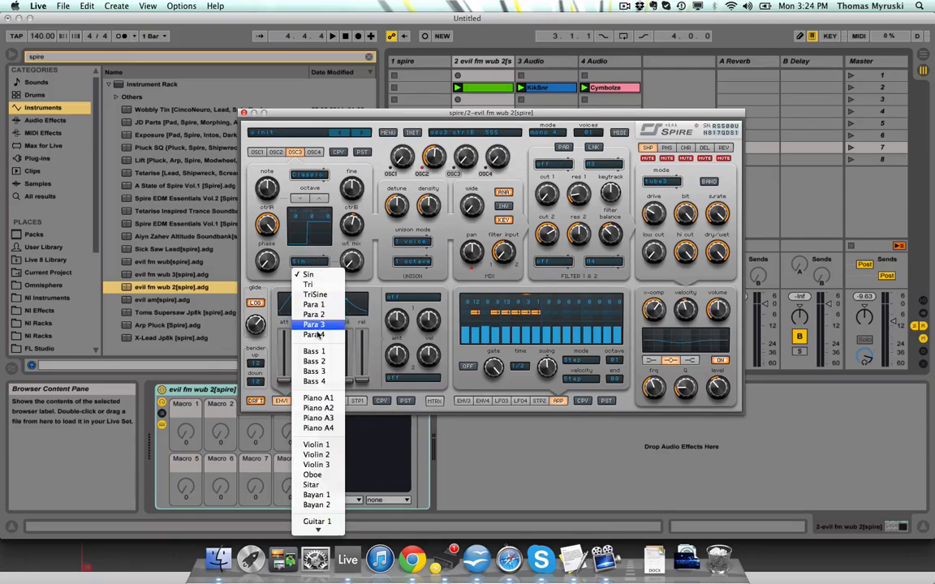
left_click(329, 380)
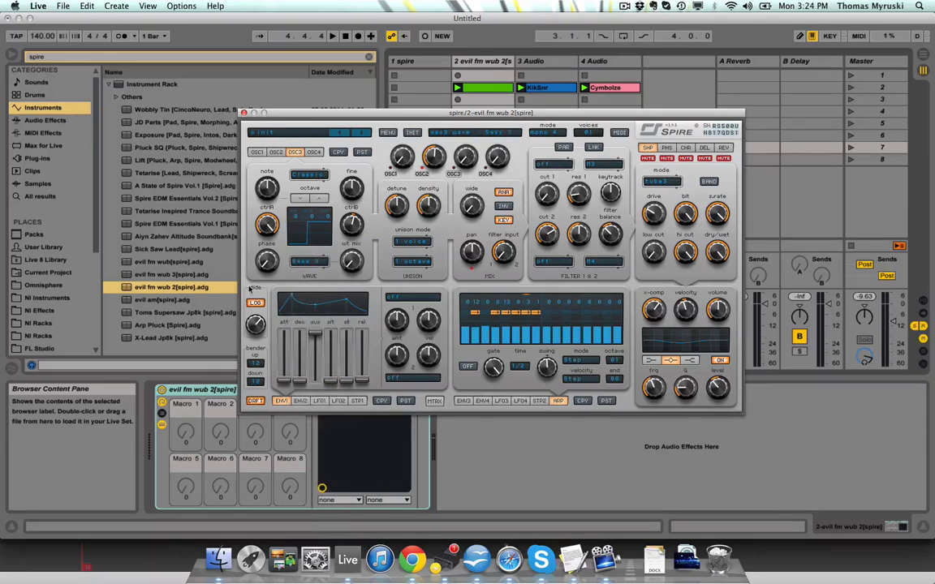
left_click_drag(348, 256, 325, 253)
left_click_drag(326, 253, 317, 181)
left_click_drag(360, 253, 346, 227)
left_click_drag(352, 253, 352, 317)
left_click_drag(353, 274, 352, 175)
left_click_drag(352, 234, 348, 234)
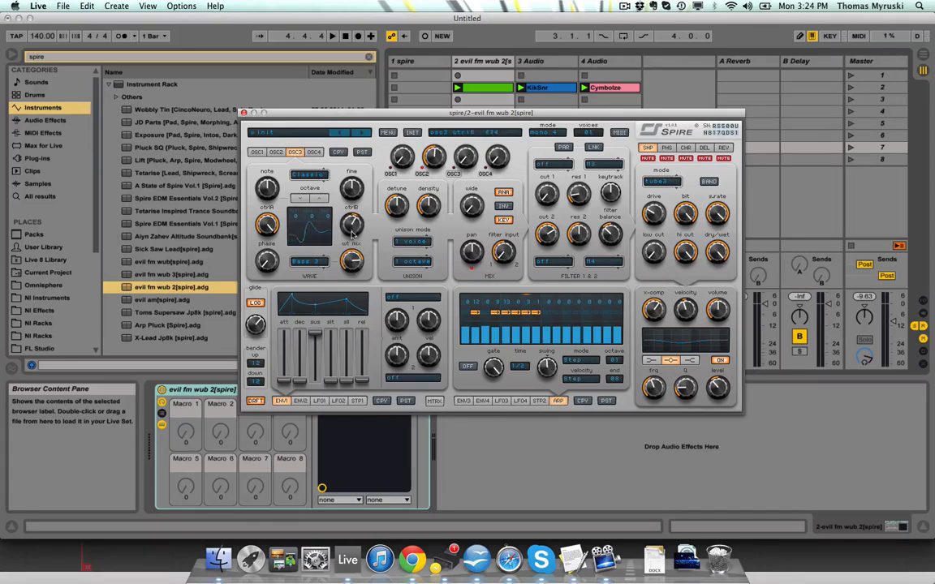
left_click_drag(357, 300, 327, 444)
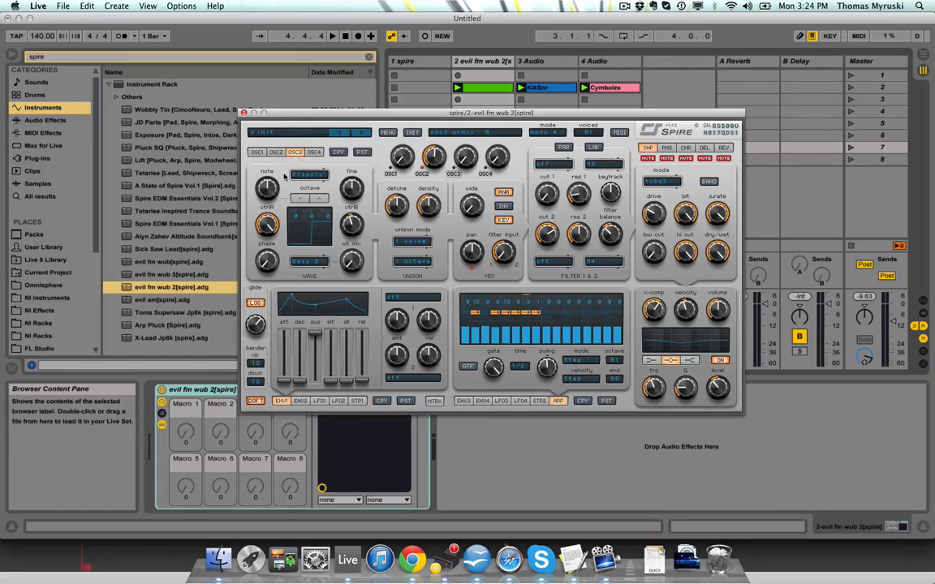
Try changing oscillator 3's note and fine tuning, and reset both controls to their defaults
mouse_move(270, 186)
left_mouse_down()
mouse_move(272, 146)
mouse_move(269, 173)
left_mouse_up()
left_click_drag(350, 180, 351, 188)
double_click(349, 192)
double_click(264, 196)
Examine oscillator 1's settings, the first modulation matrix page and the Stepper 1 pattern
left_click(256, 151)
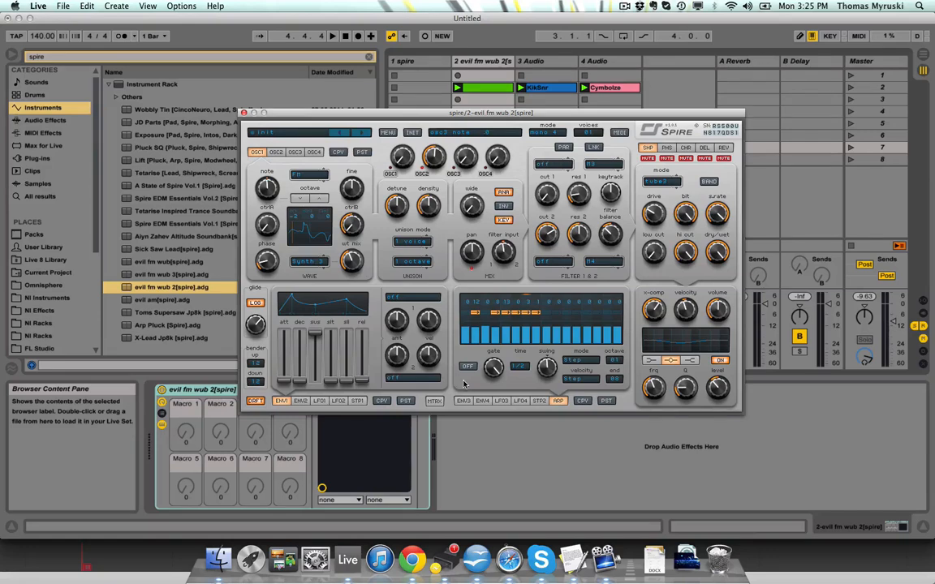
left_click(435, 401)
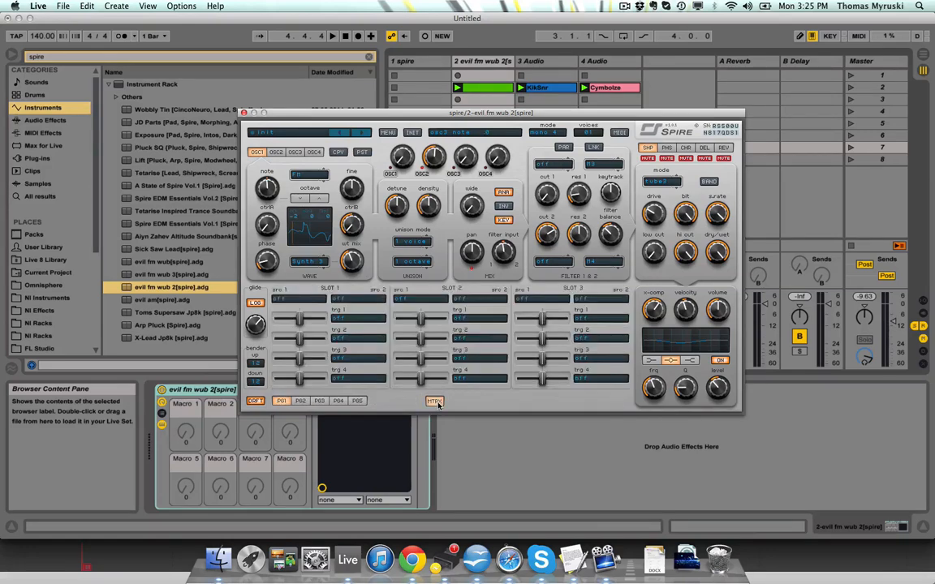
left_click(436, 401)
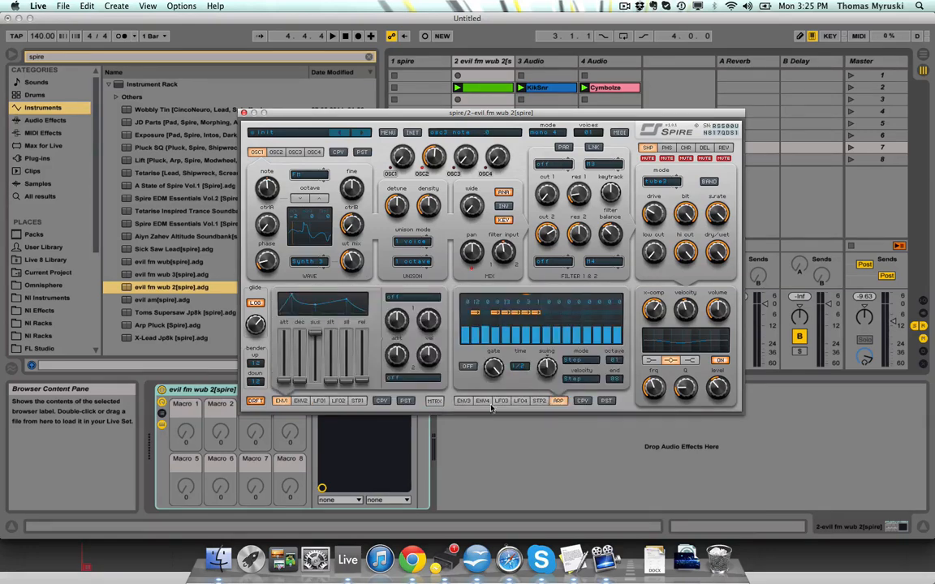
left_click(357, 402)
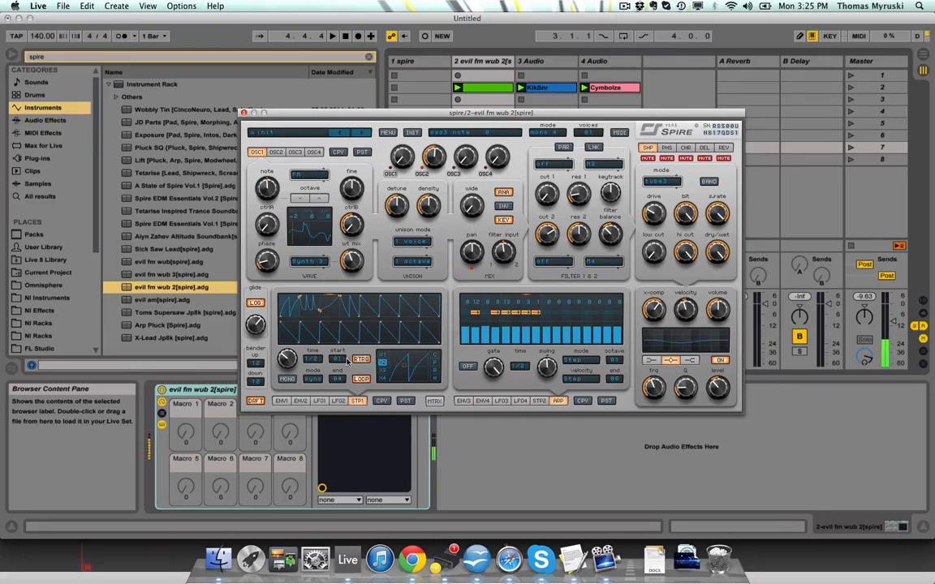
Centre the amount of Stepper 1 on Osc1 CtrlA in matrix slot 4 to remove that modulation
left_click(435, 401)
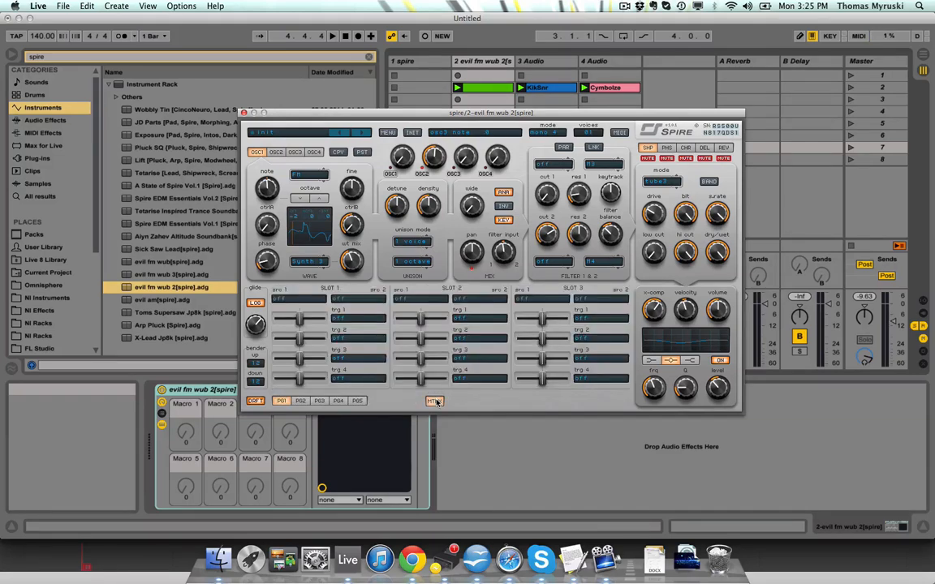
left_click(319, 401)
left_click(299, 401)
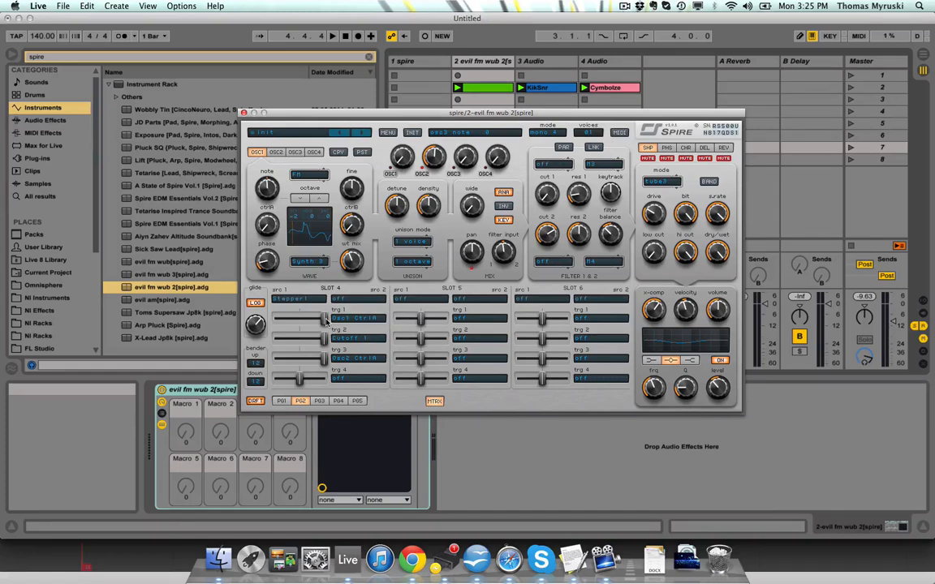
left_click_drag(326, 320, 306, 323)
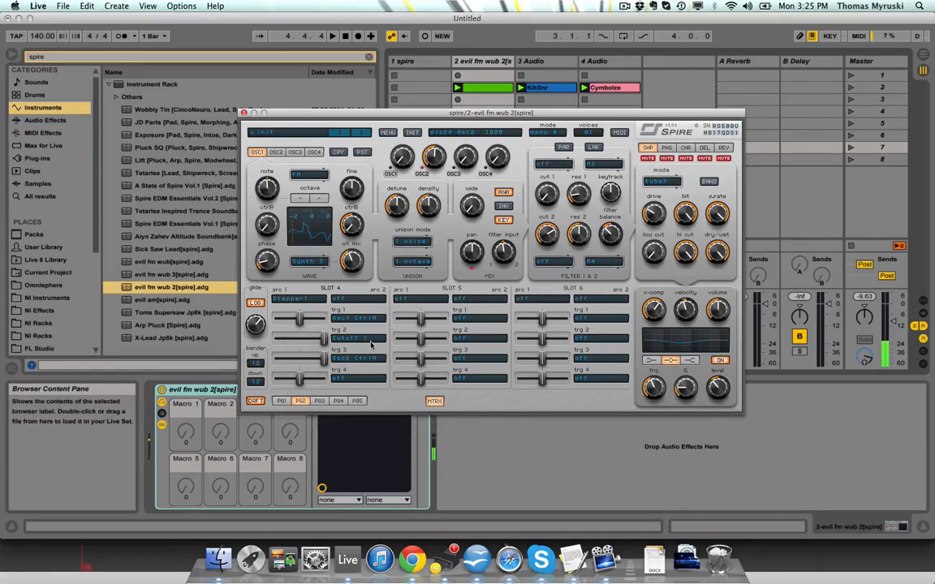
Isolate oscillator 1 by raising its mix level to about 505 and muting oscillator 2
left_click(391, 174)
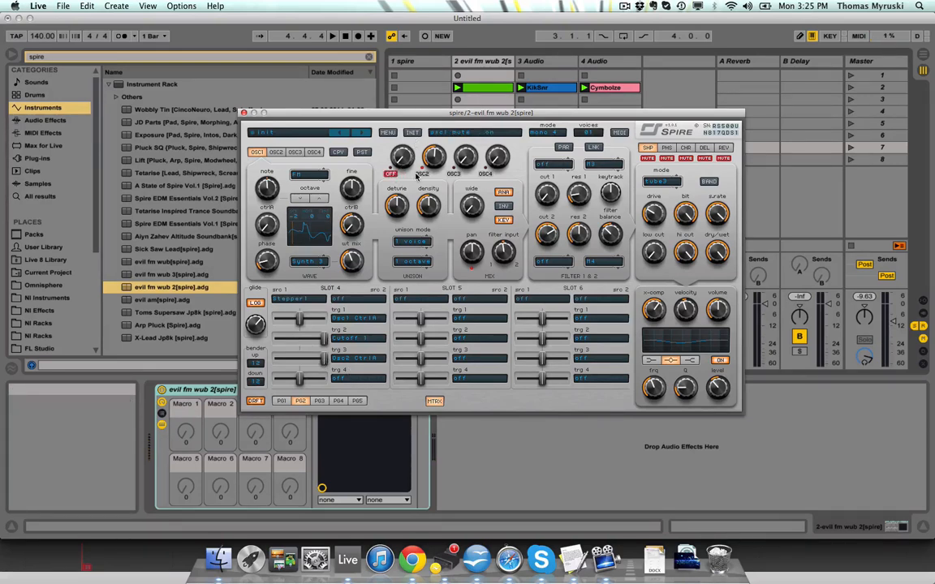
left_click(392, 175)
left_click_drag(403, 159, 416, 114)
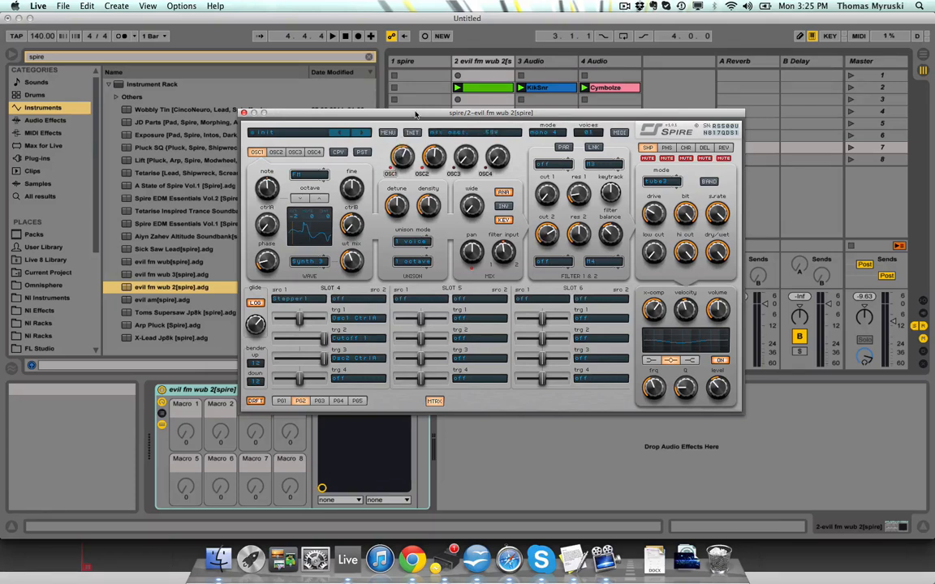
left_click(420, 175)
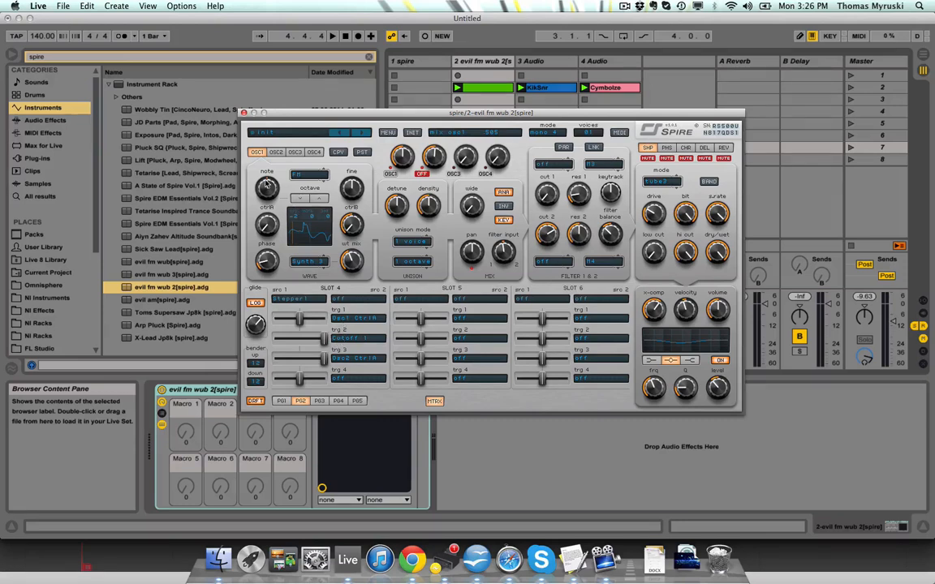
Sweep oscillator 1's ctrlA up to 1000 and back to 0, and change its phase
left_click_drag(269, 230, 268, 186)
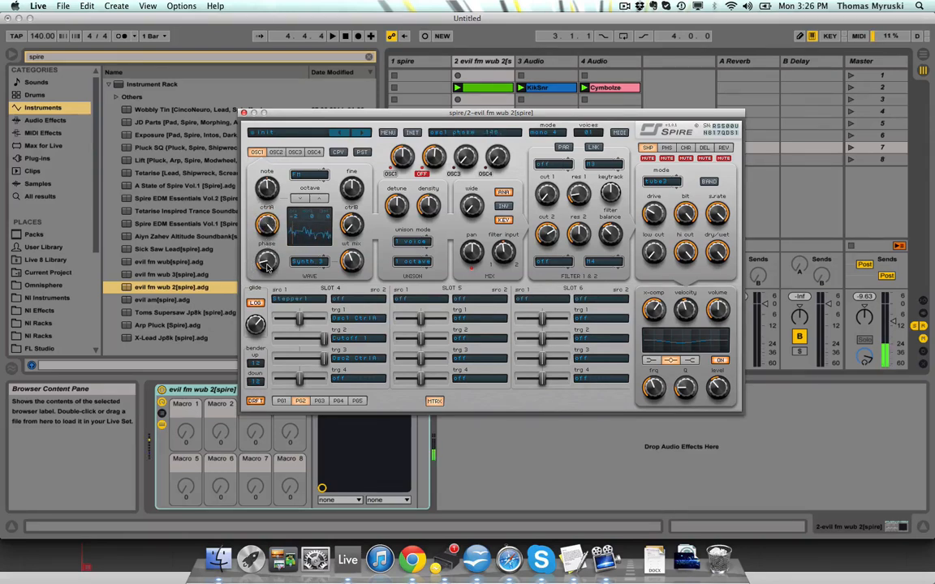
left_click_drag(267, 267, 260, 346)
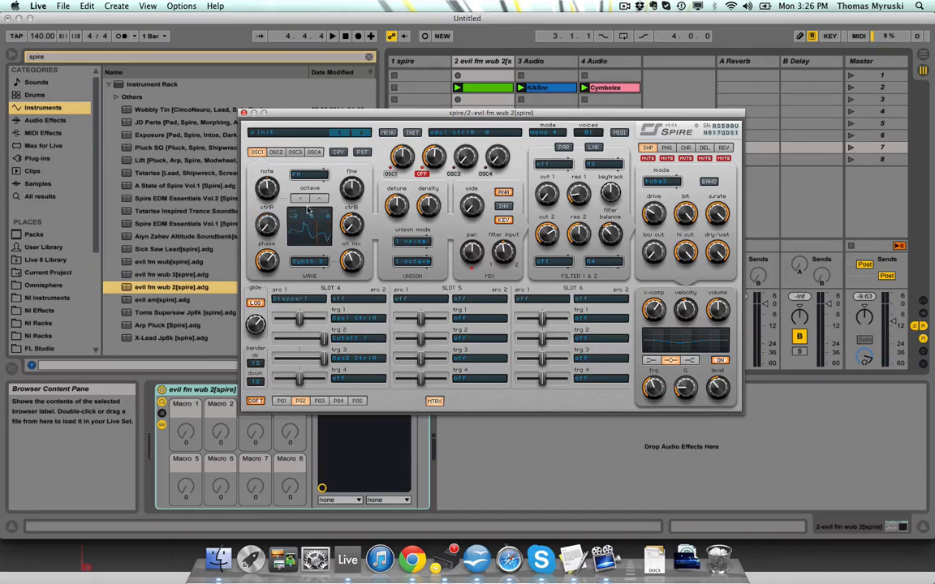
left_click_drag(267, 220, 287, 88)
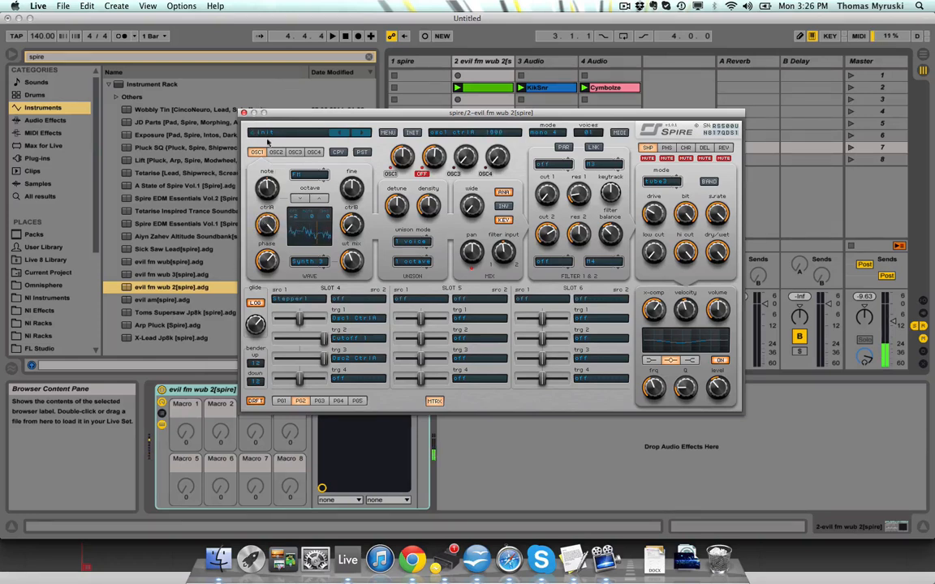
left_click_drag(267, 142, 240, 307)
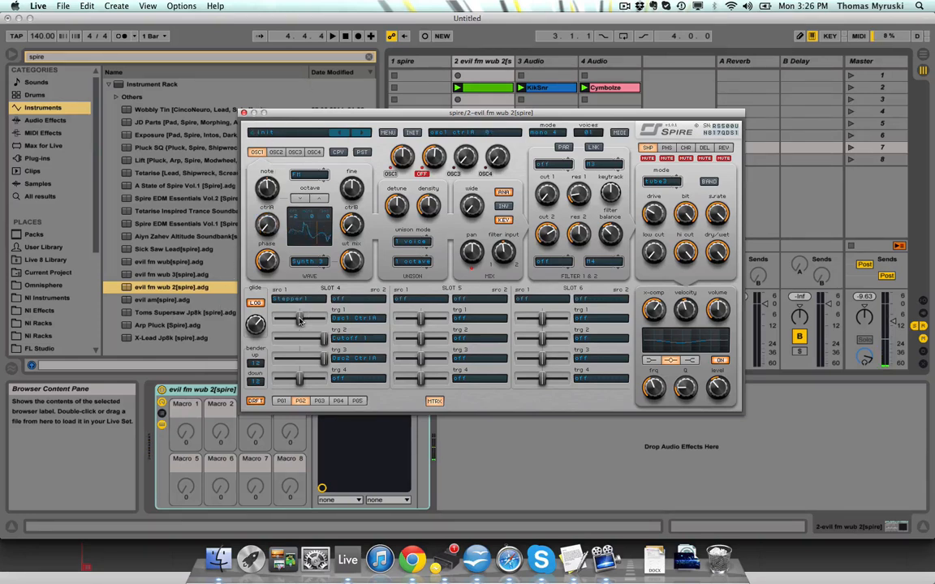
Set Stepper 1's amount on Osc1 CtrlA in matrix slot 4 to 1000, and return to the Stepper 1 view
left_click_drag(299, 321, 368, 326)
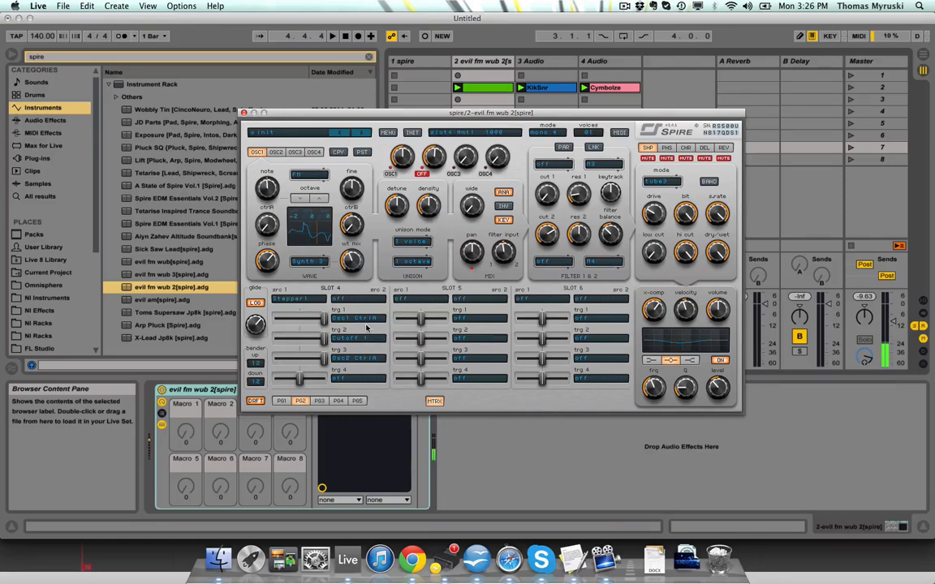
left_click(434, 401)
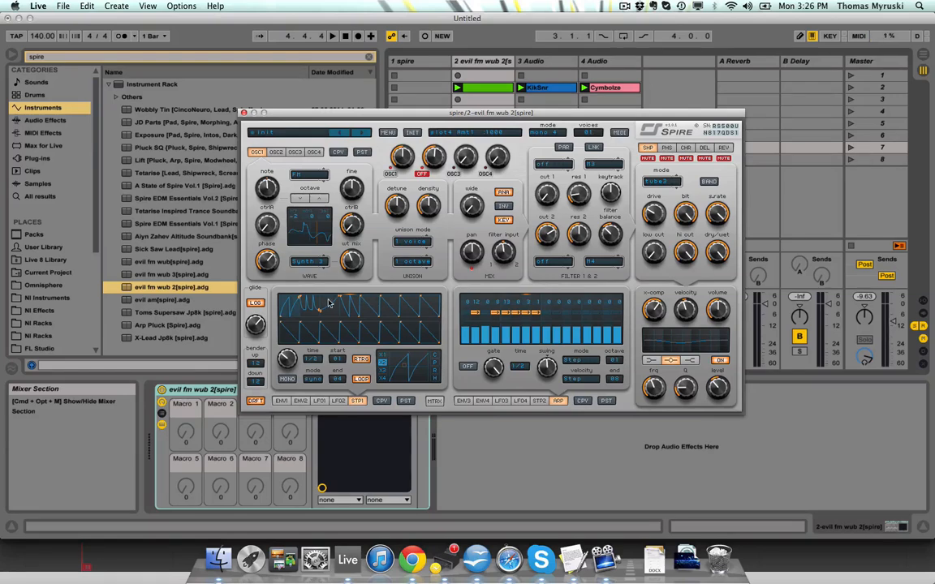
Reopen the modulation matrix and examine its pages, ending on Stepper 1's assignments in slot 4
left_click(434, 401)
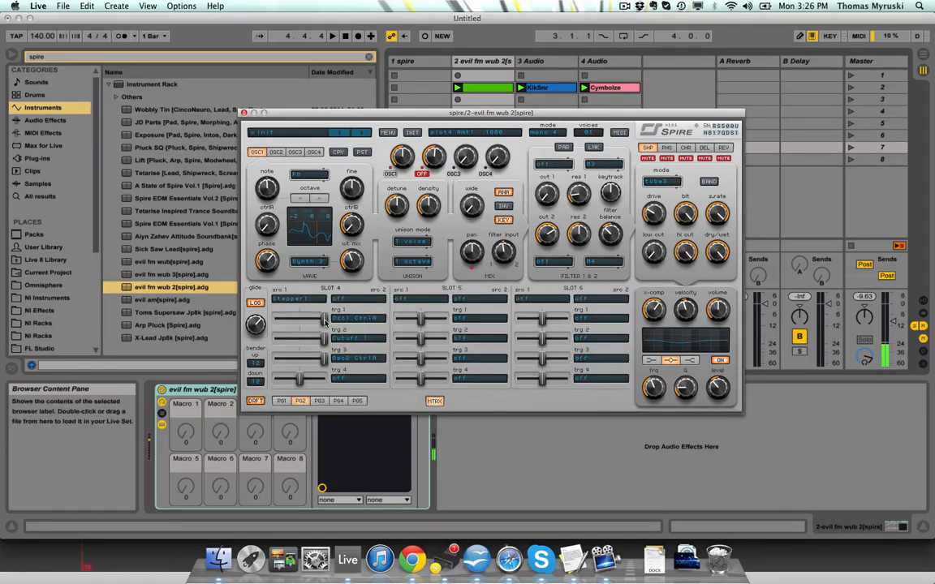
left_click_drag(325, 320, 429, 324)
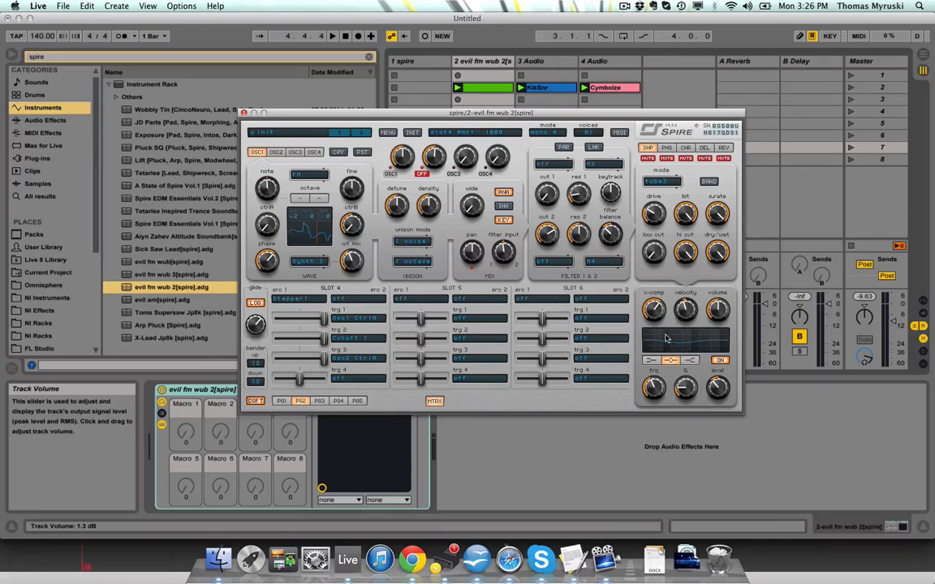
left_click(319, 401)
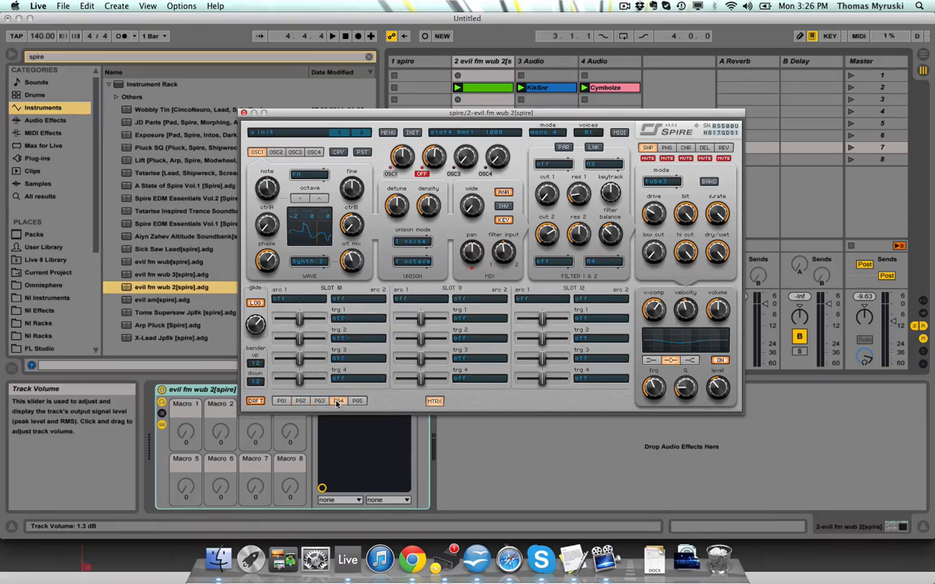
left_click(338, 401)
left_click(300, 401)
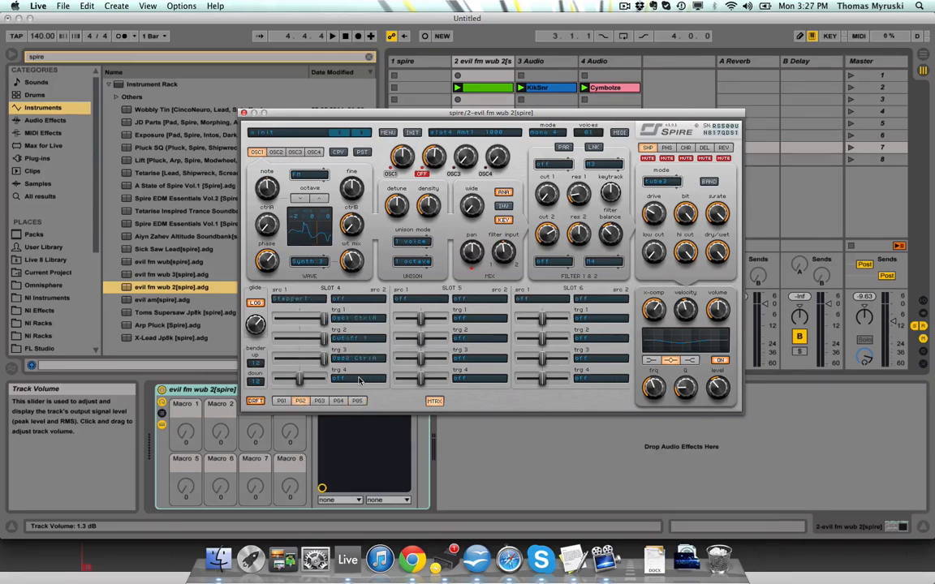
Assign Stepper1 as the first source of matrix slot 5, and reset that source to off
left_click(418, 300)
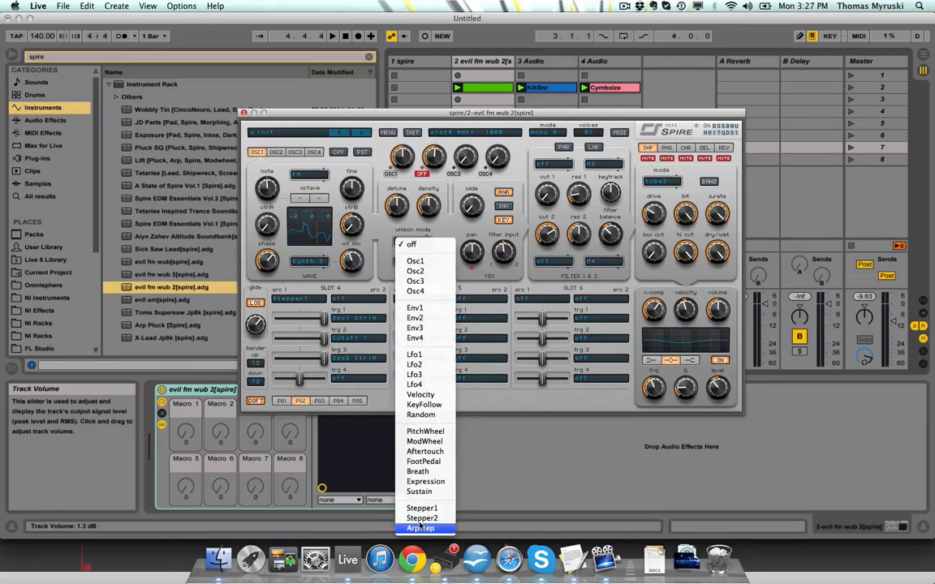
left_click(422, 508)
left_click(421, 297)
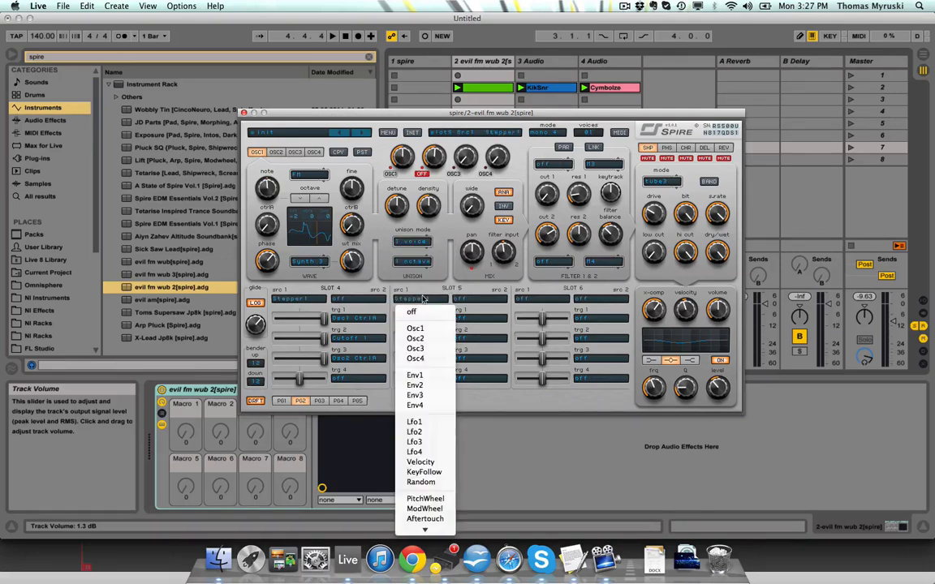
left_click(418, 306)
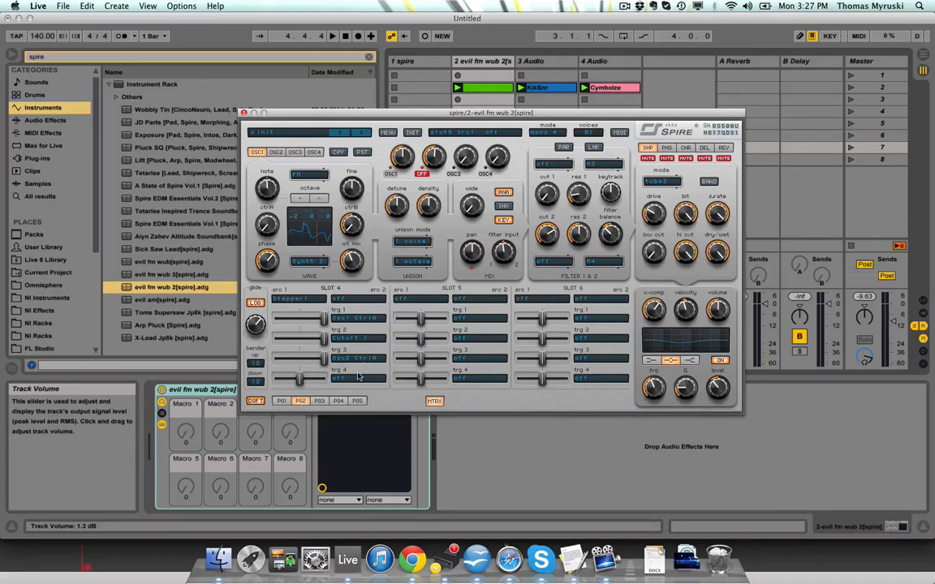
Isolate oscillator 2 by muting oscillator 1, and centre Stepper 1's amount on Osc2 CtrlA in matrix slot 4
left_click(390, 174)
left_click(420, 174)
left_click(276, 152)
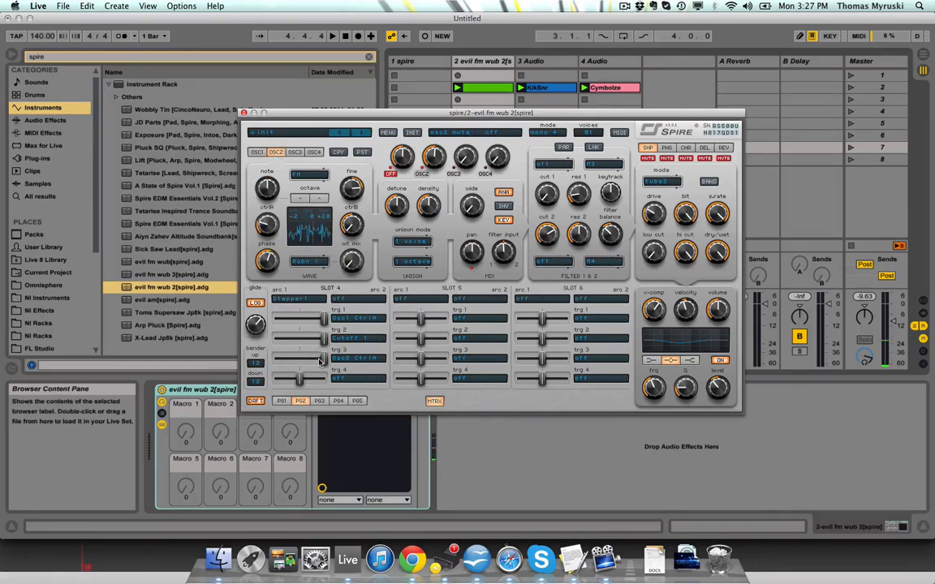
left_click_drag(314, 353, 296, 362)
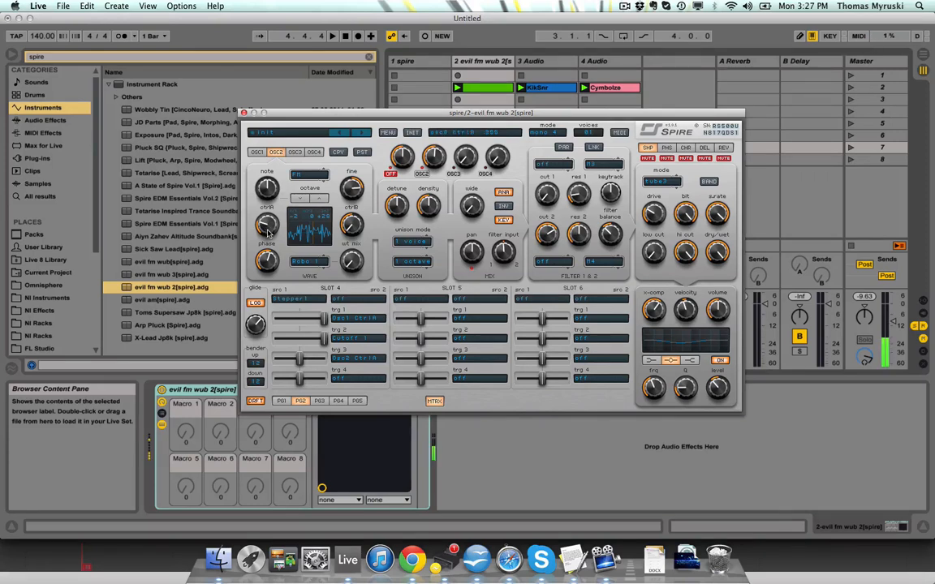
Sweep oscillator 2's ctrlA up and down by hand, ending at 0
left_click_drag(266, 232, 249, 243)
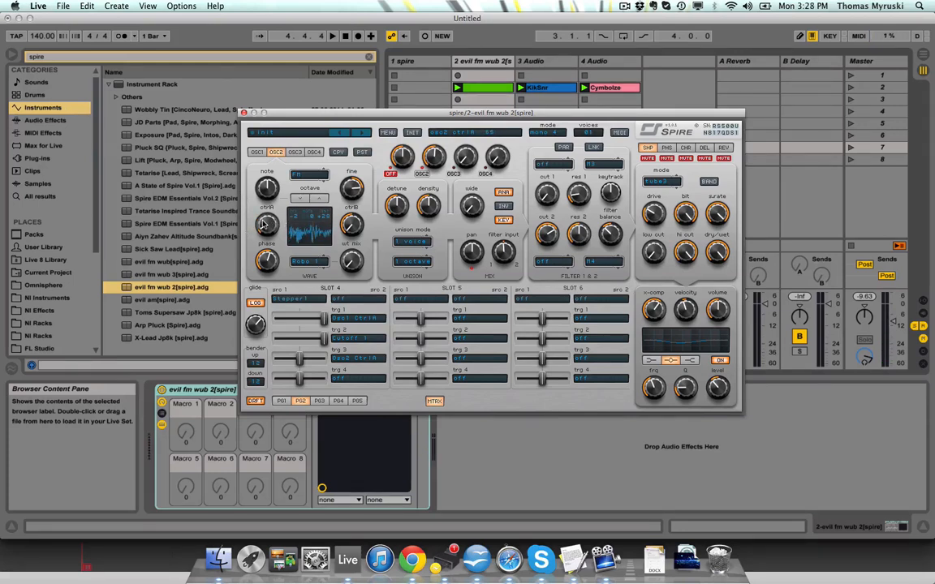
mouse_move(262, 224)
left_mouse_down()
mouse_move(287, 207)
mouse_move(263, 224)
left_mouse_up()
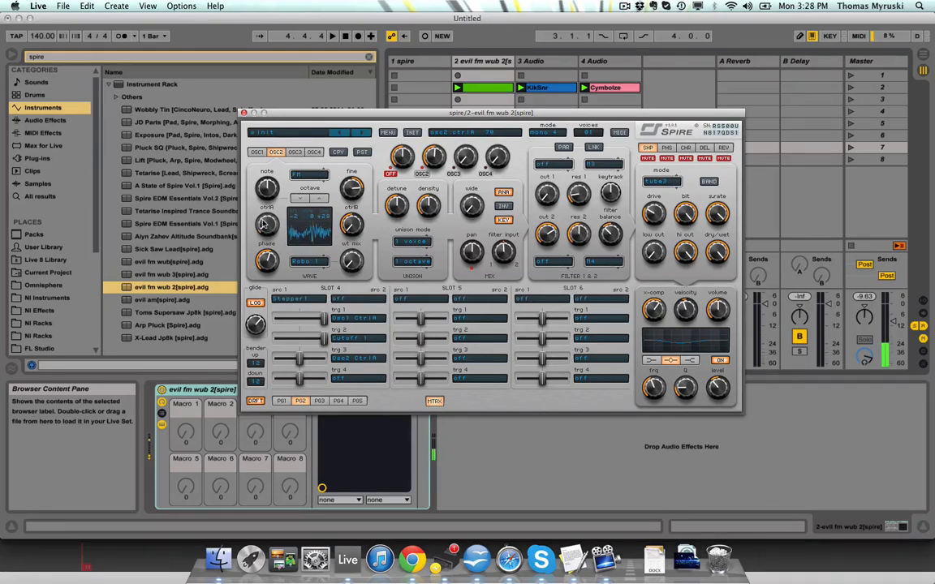
left_click_drag(262, 224, 290, 119)
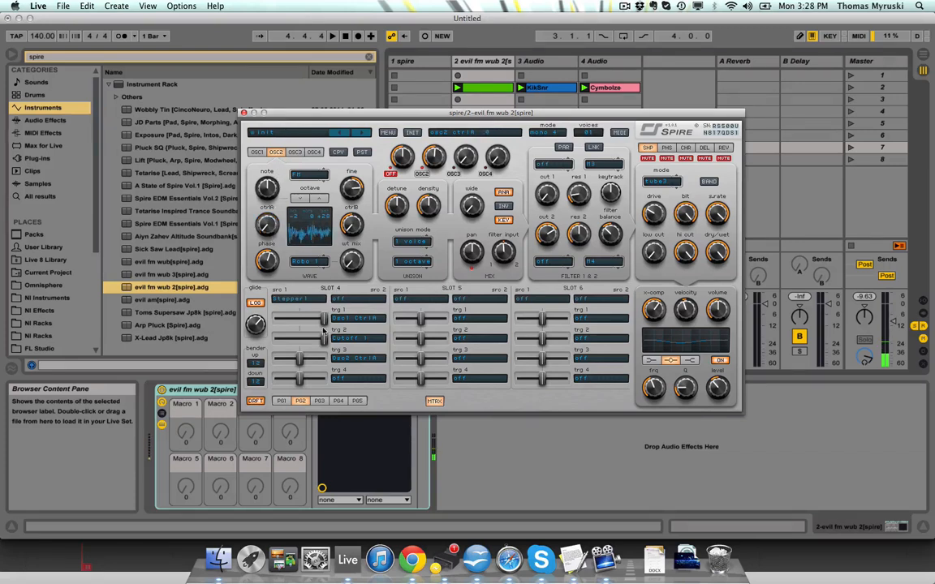
Set Stepper 1's amount on Osc2 CtrlA in matrix slot 4 to about 613, keeping its Cutoff 1 amount at maximum
left_click_drag(323, 337, 303, 340)
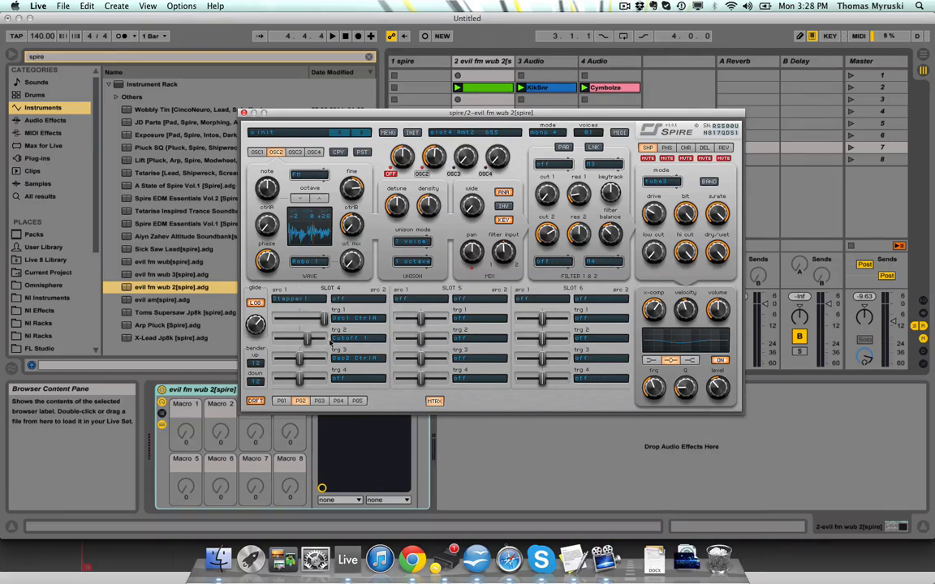
left_click_drag(300, 361, 308, 362)
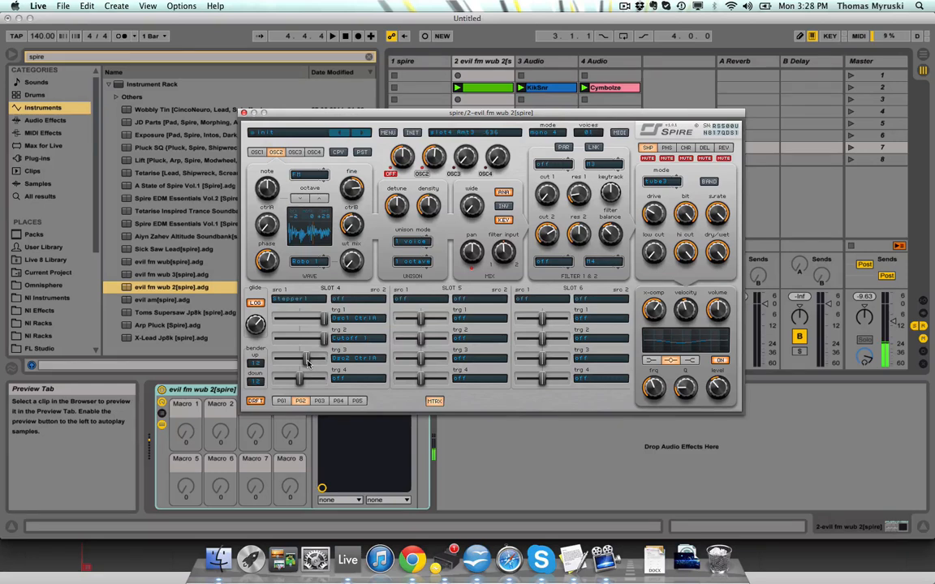
left_click_drag(308, 362, 307, 362)
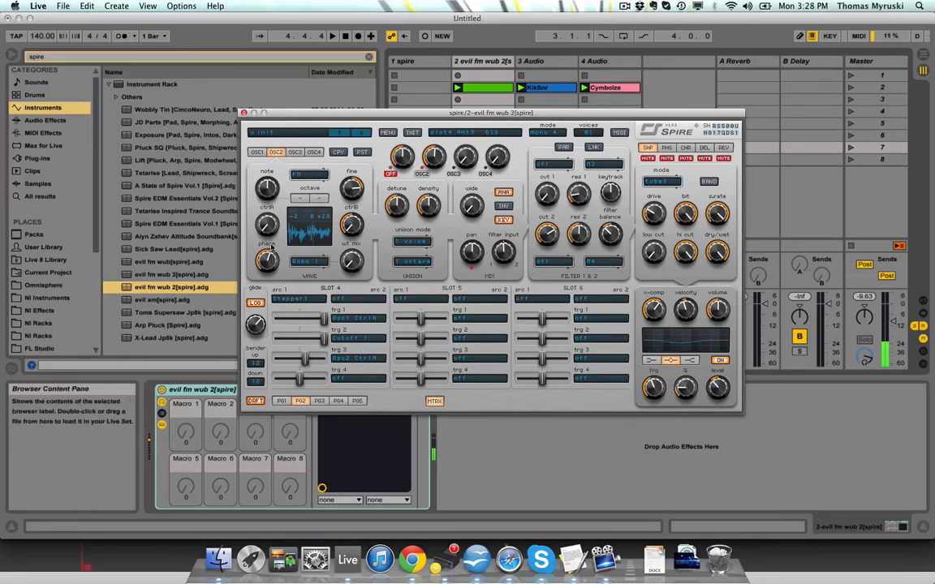
Unmute oscillator 1, and rebalance Stepper 1 by lowering its Osc1 CtrlA amount and raising its Osc2 CtrlA amount to about 795
left_click(394, 174)
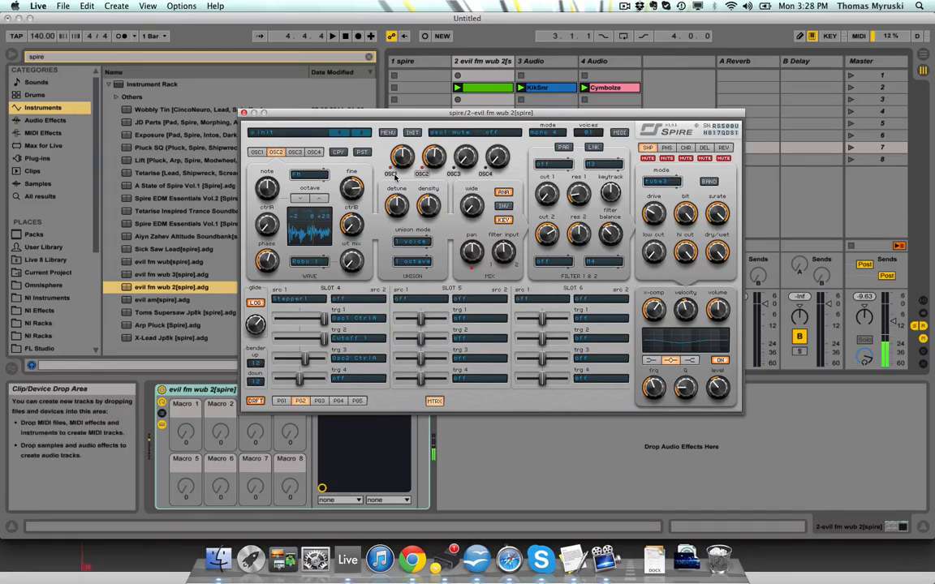
left_click_drag(307, 360, 315, 360)
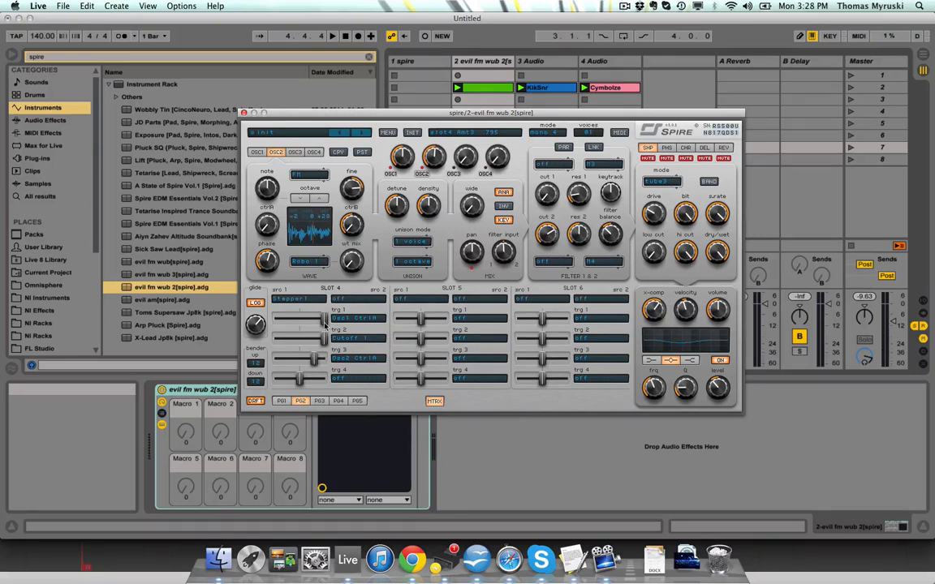
left_click_drag(323, 319, 313, 322)
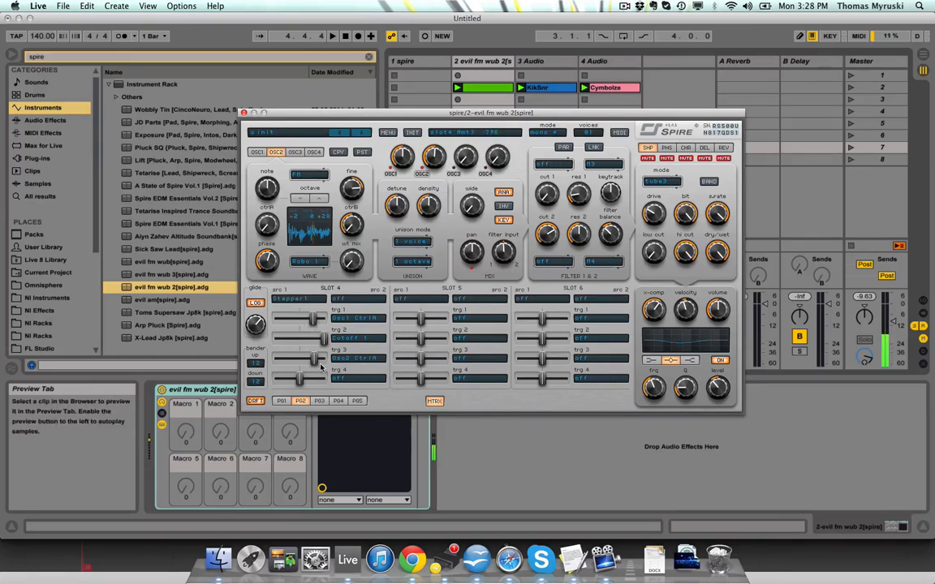
left_click_drag(320, 367, 320, 367)
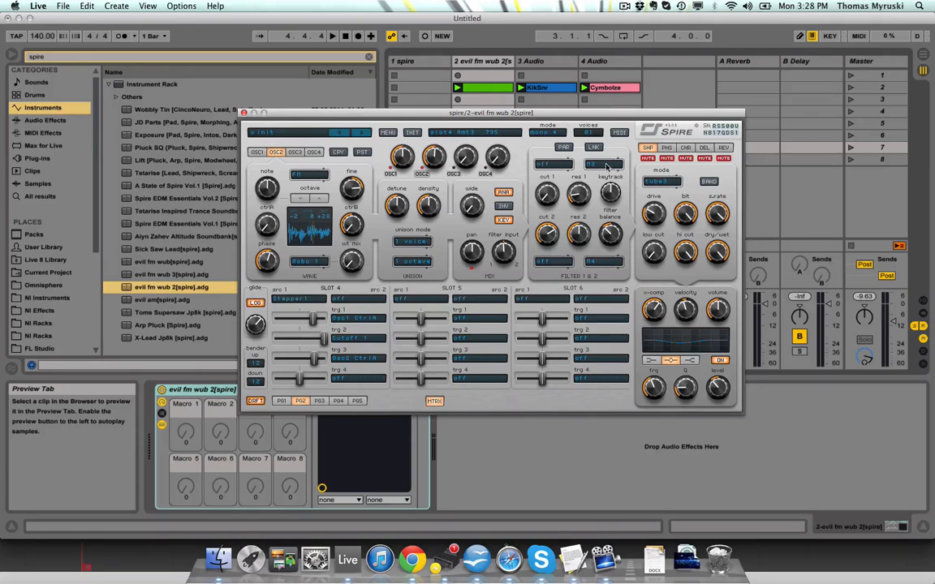
Set both filter 1 and filter 2 to the perfecto type
left_click(559, 165)
left_click(570, 188)
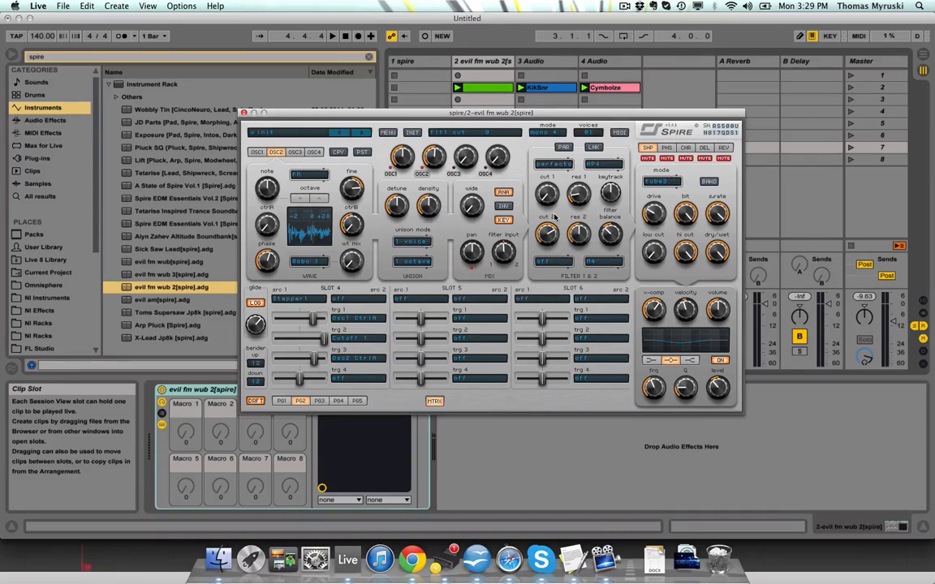
left_click(545, 261)
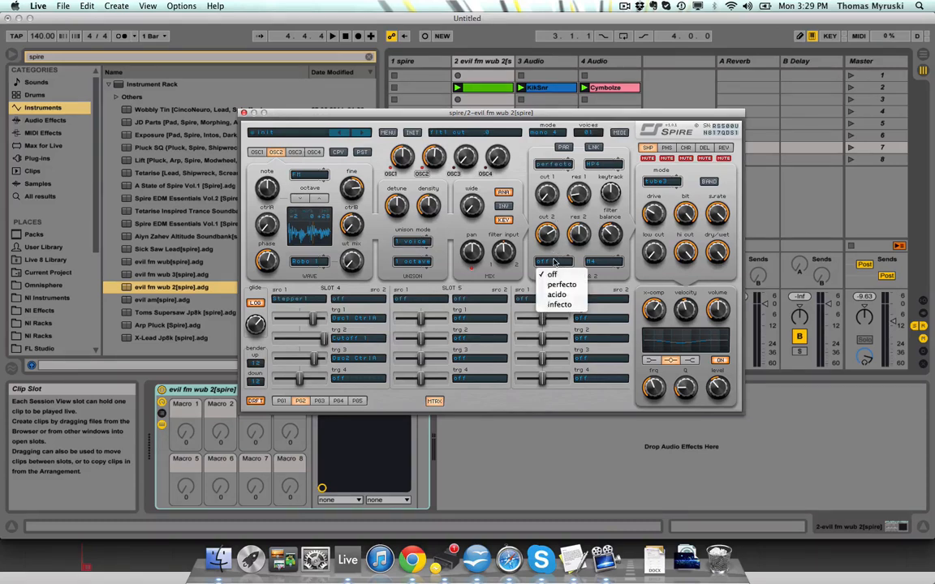
left_click(556, 285)
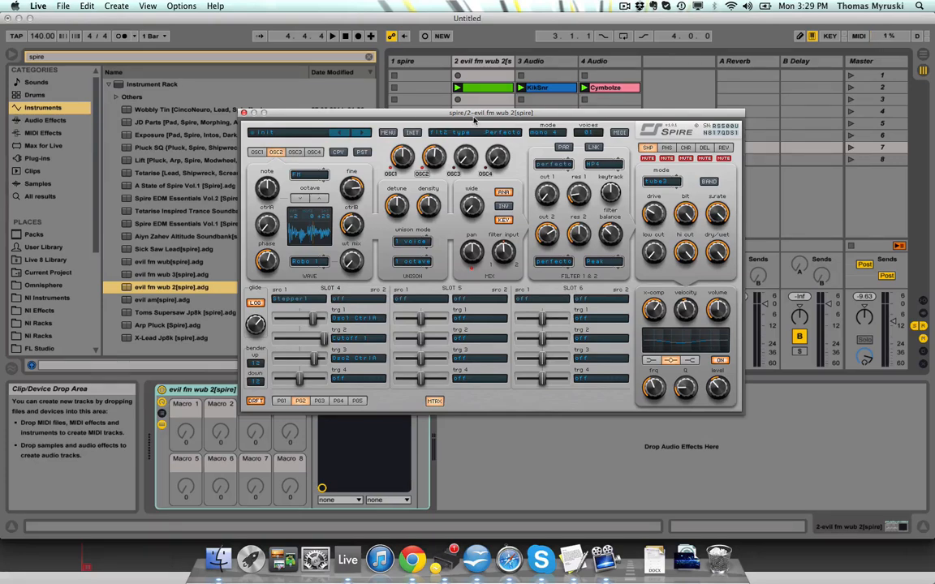
Unmute all five effects: shaper, phaser, chorus, delay and reverb
left_click_drag(475, 118, 478, 137)
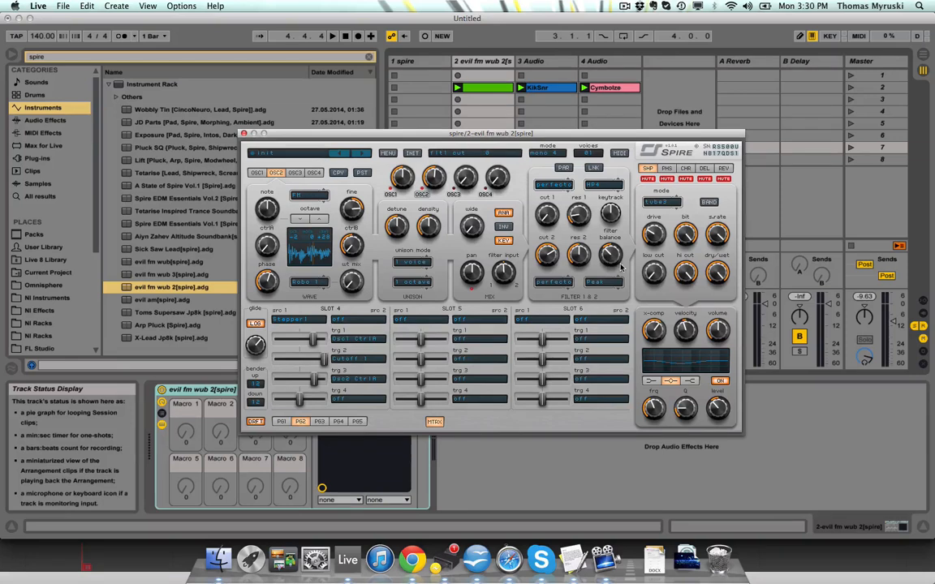
left_click(649, 179)
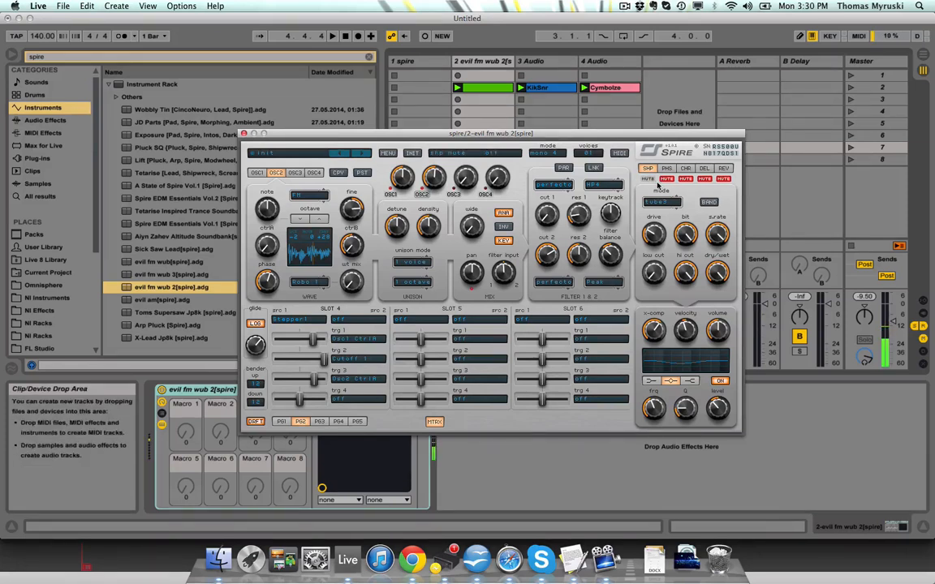
left_click(666, 179)
left_click(688, 179)
left_click(722, 179)
left_click(704, 179)
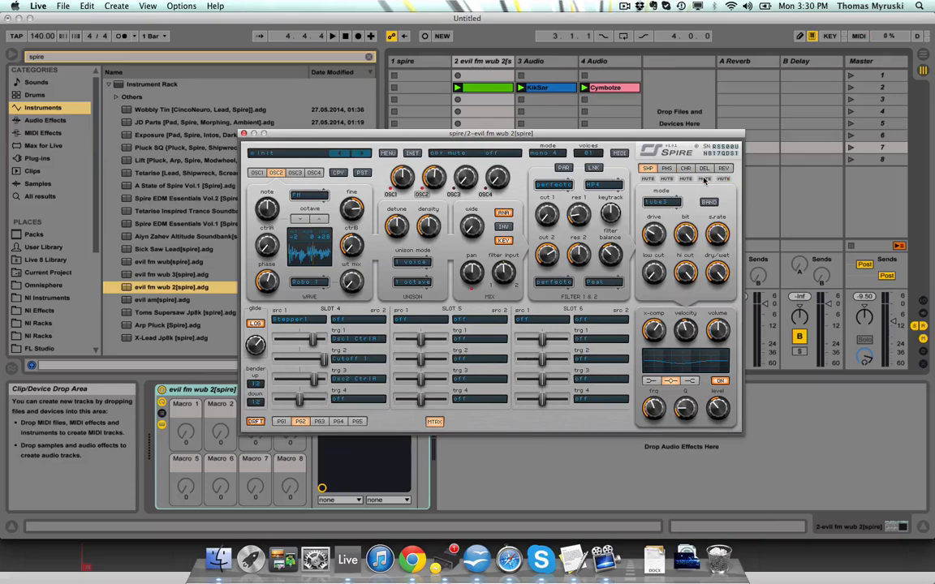
Show the phaser settings, and mute and unmute the phaser to compare the sound
left_click(664, 168)
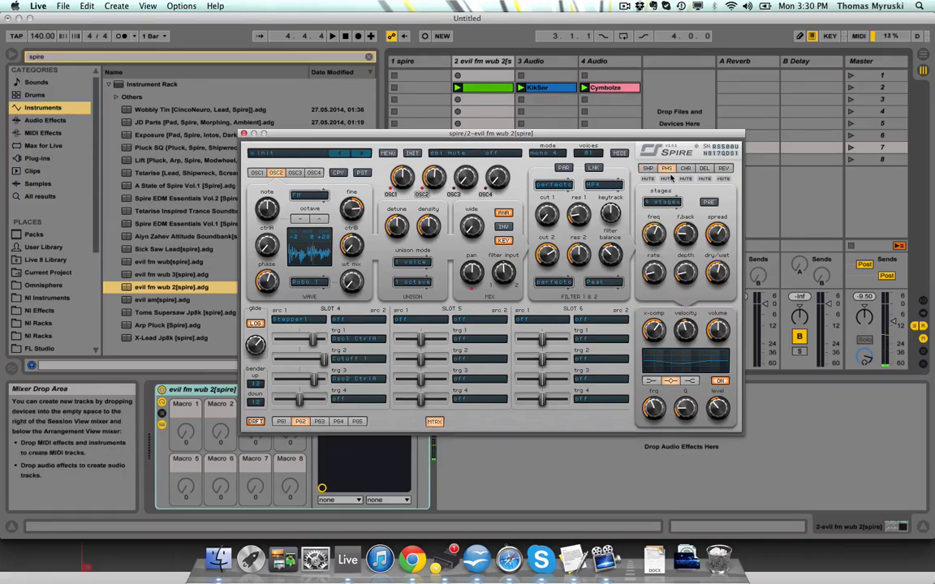
left_click(667, 179)
left_click(669, 178)
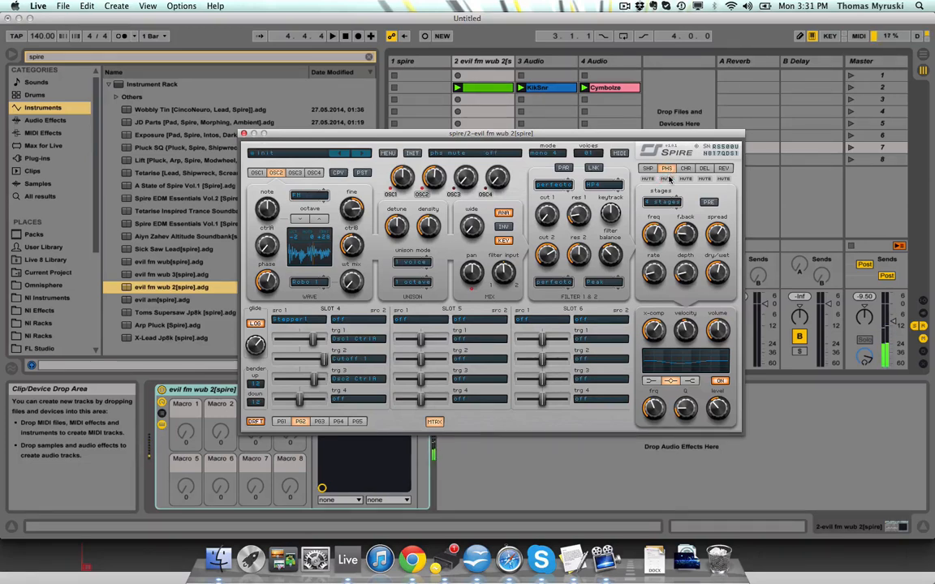
Go through the chorus, delay and reverb settings, setting the reverb's dry/wet to 119, and return to the shaper
left_click(686, 169)
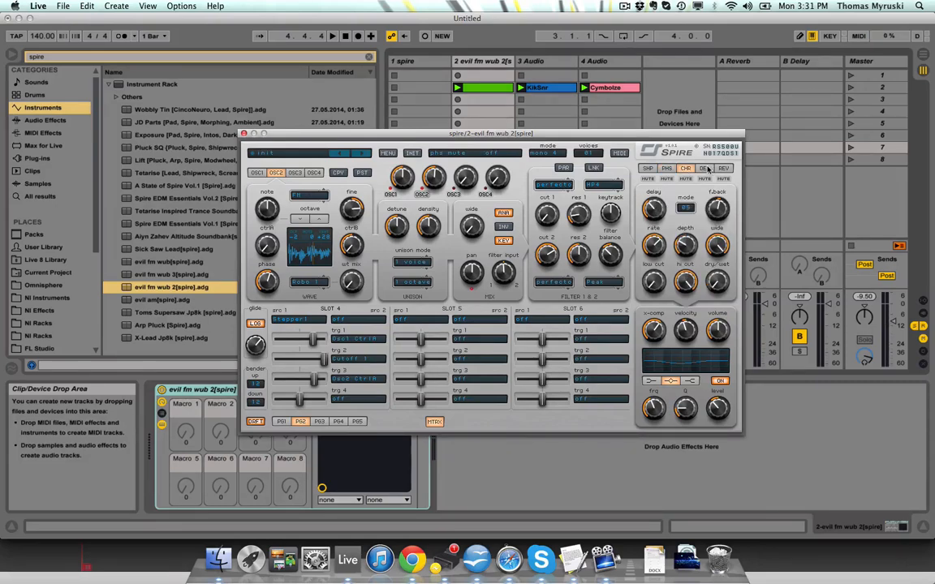
left_click(705, 168)
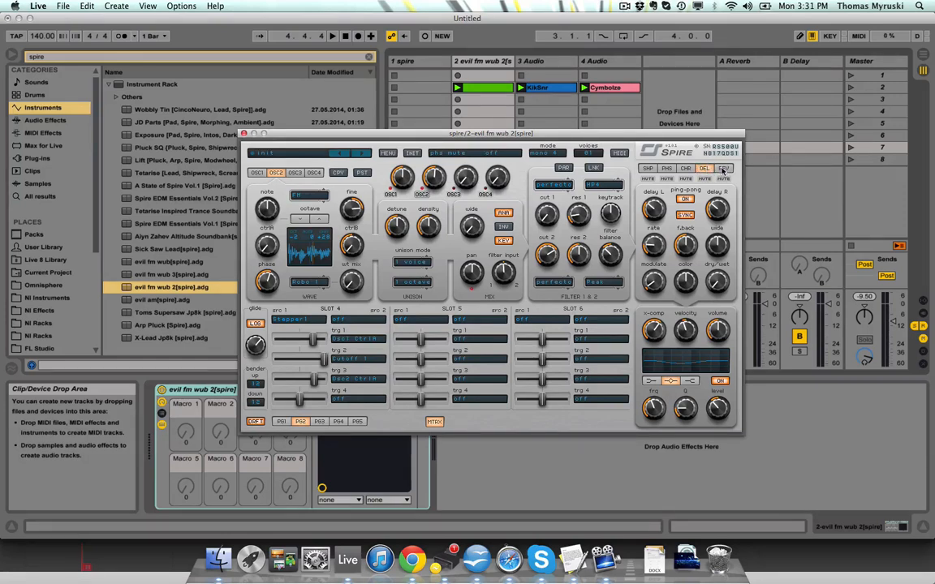
left_click(724, 169)
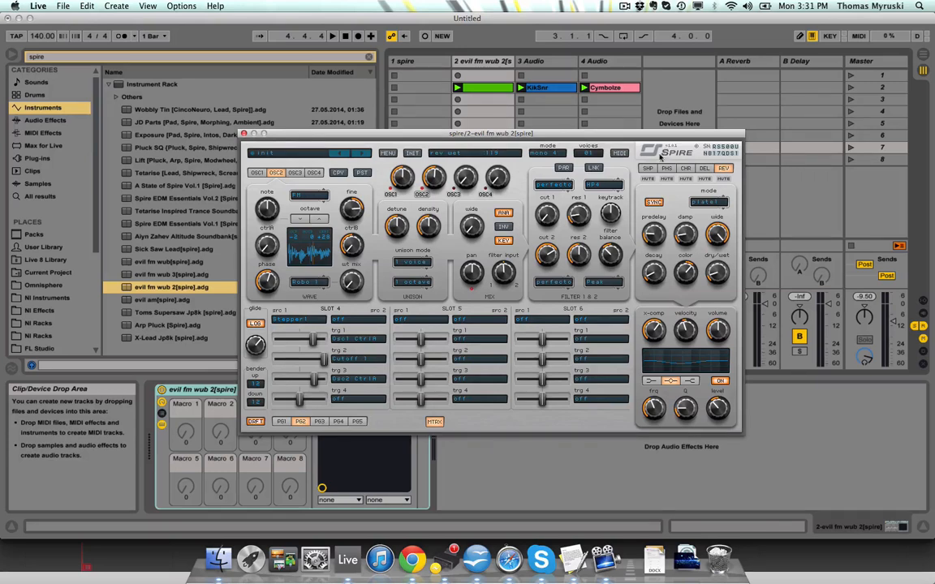
left_click(649, 169)
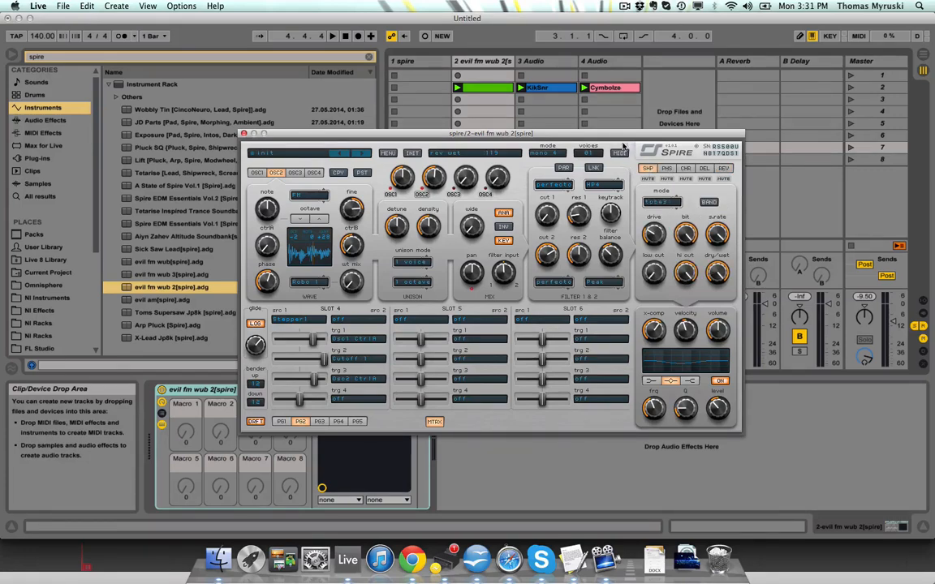
View the mode options of filter 2, and return from the matrix to the Stepper 1 view
mouse_move(619, 135)
left_mouse_down()
mouse_move(638, 87)
mouse_move(703, 134)
mouse_move(584, 114)
mouse_move(624, 130)
left_mouse_up()
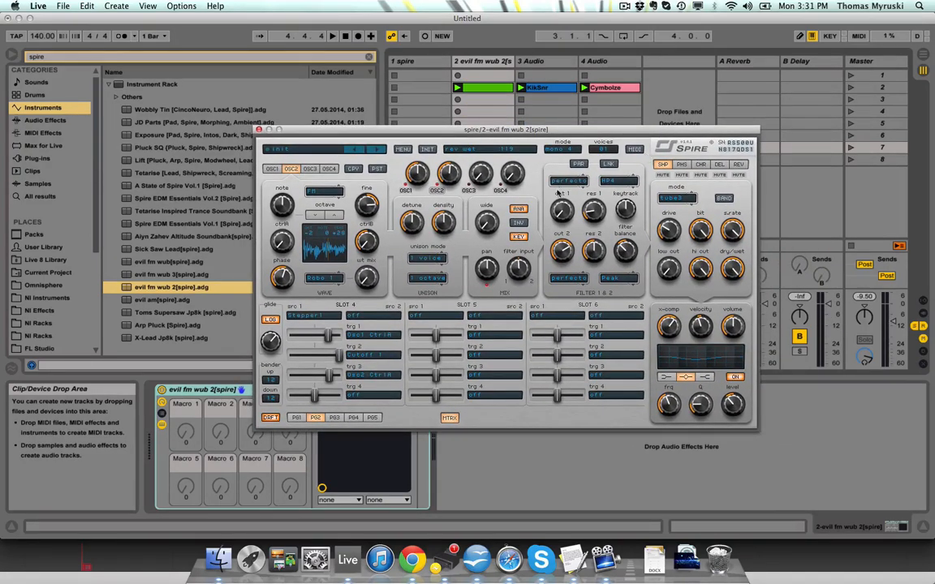
left_click(615, 279)
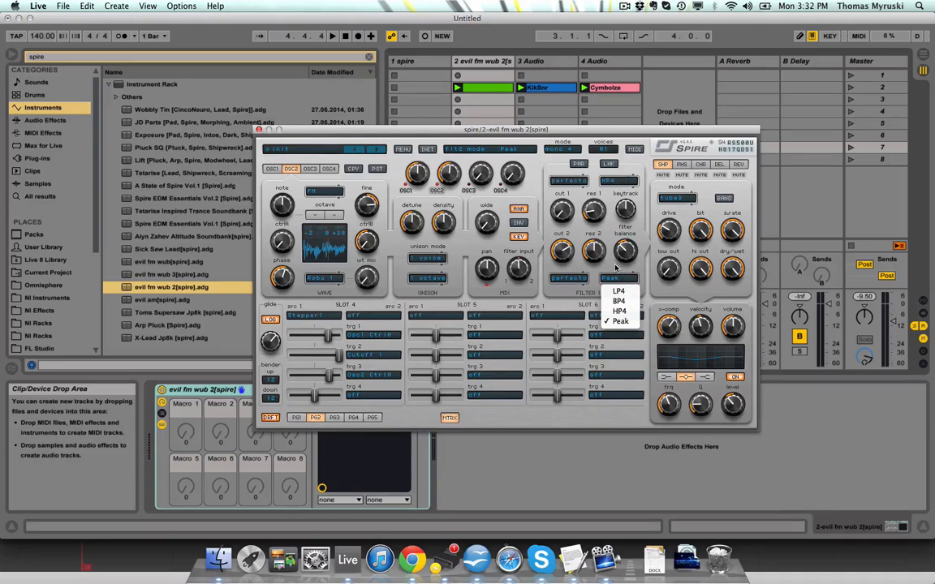
left_click(615, 268)
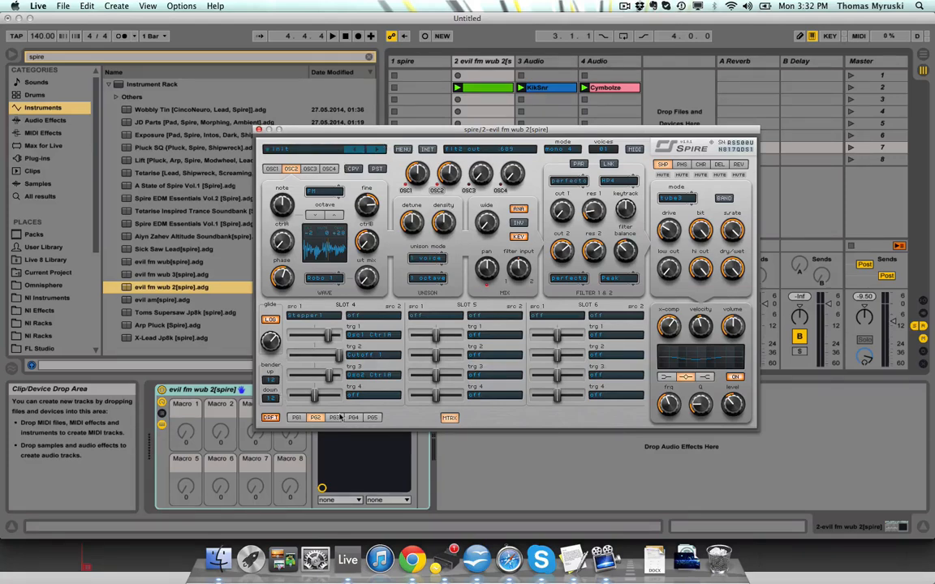
left_click(447, 418)
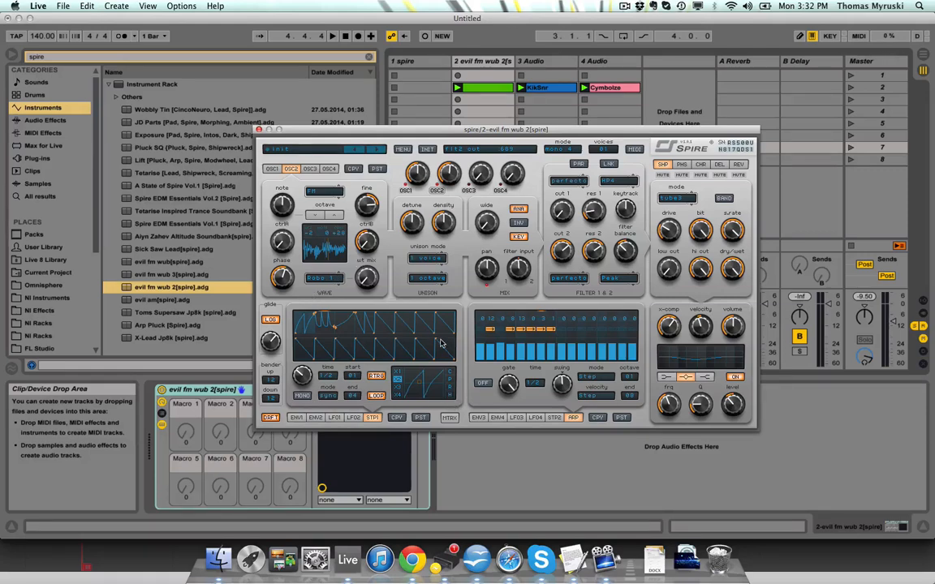
Review the Stepper 1 routing in slot 4 of the modulation matrix, and return to the Stepper 1 curve
left_click(449, 418)
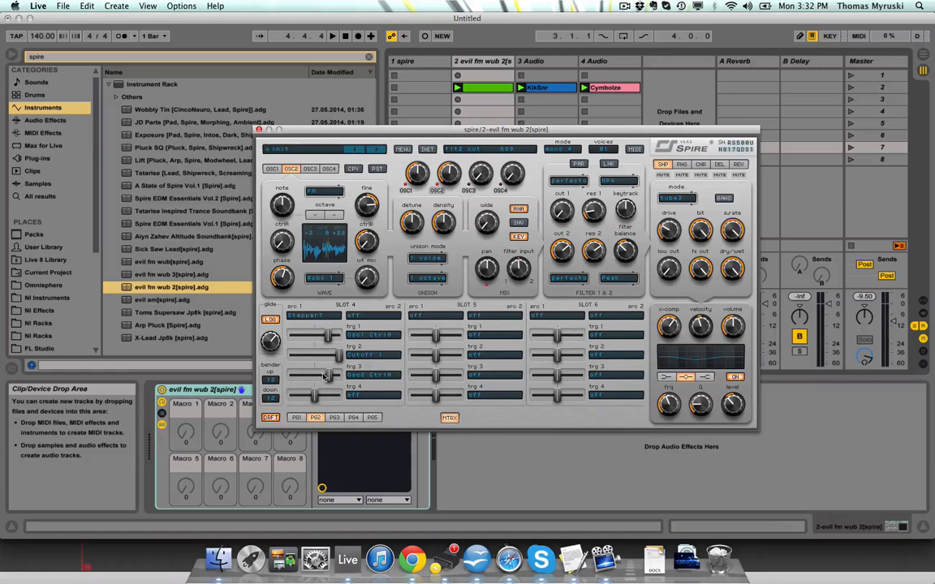
left_click(448, 418)
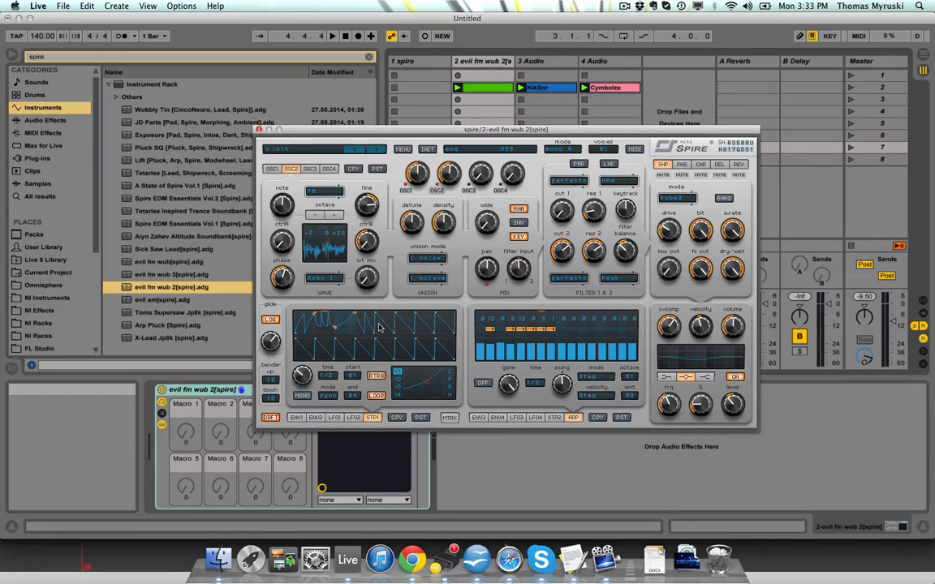
left_click(305, 319)
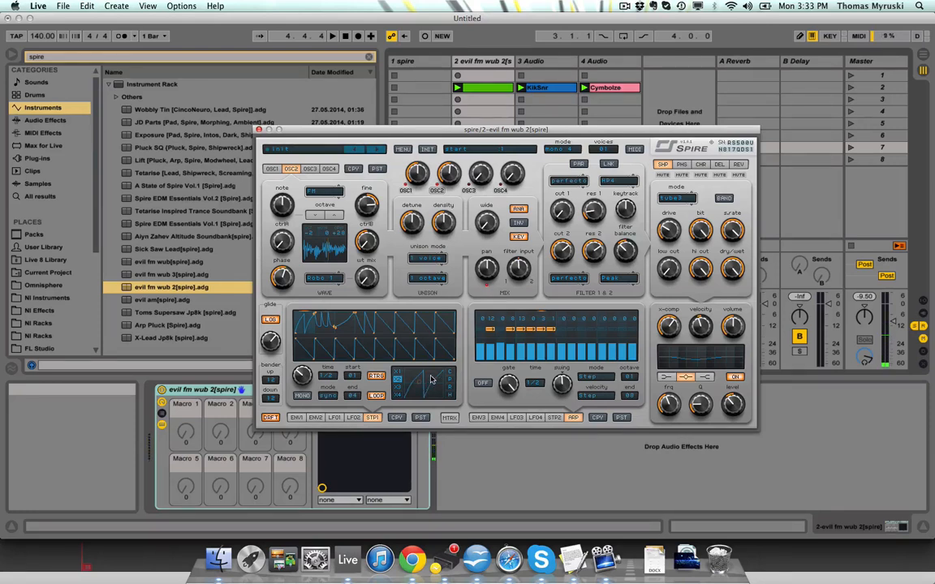
Switch Stepper 1's retrigger and loop off and on again, and try 01 as its end step
left_click(378, 376)
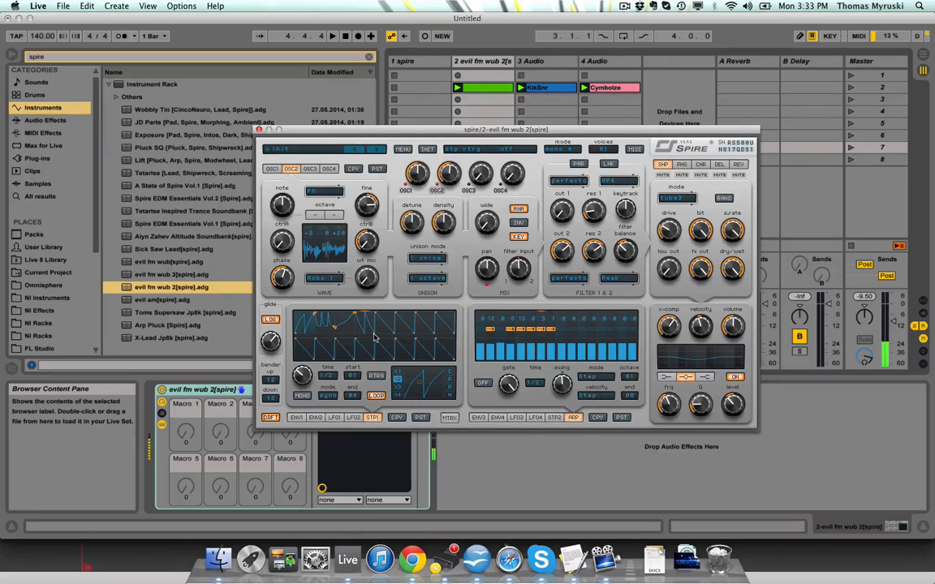
left_click(377, 378)
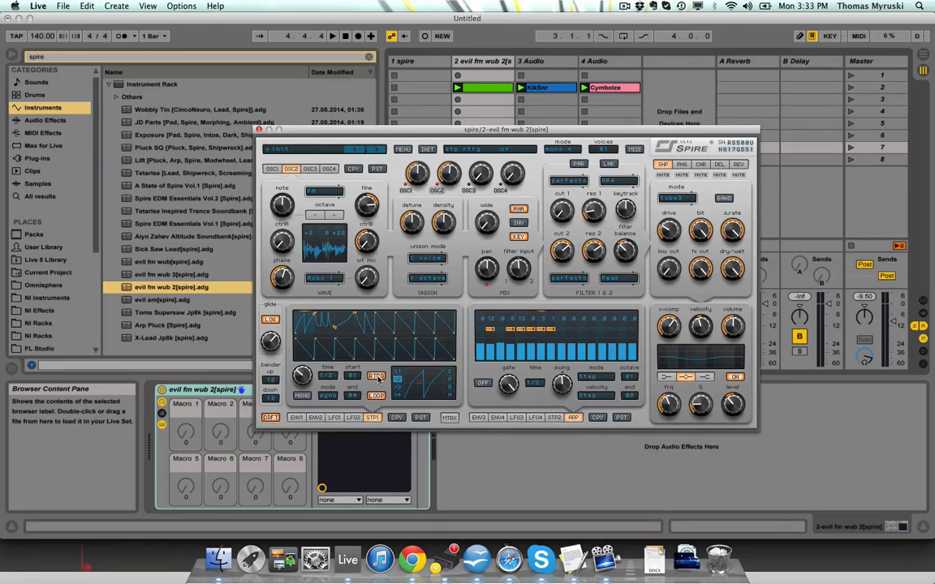
left_click(376, 396)
left_click(376, 396)
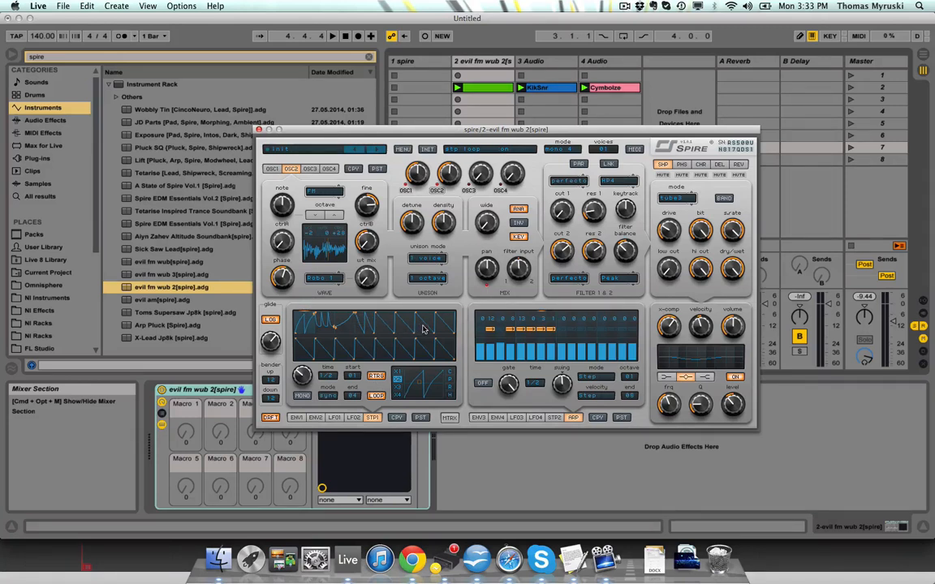
left_click(354, 396)
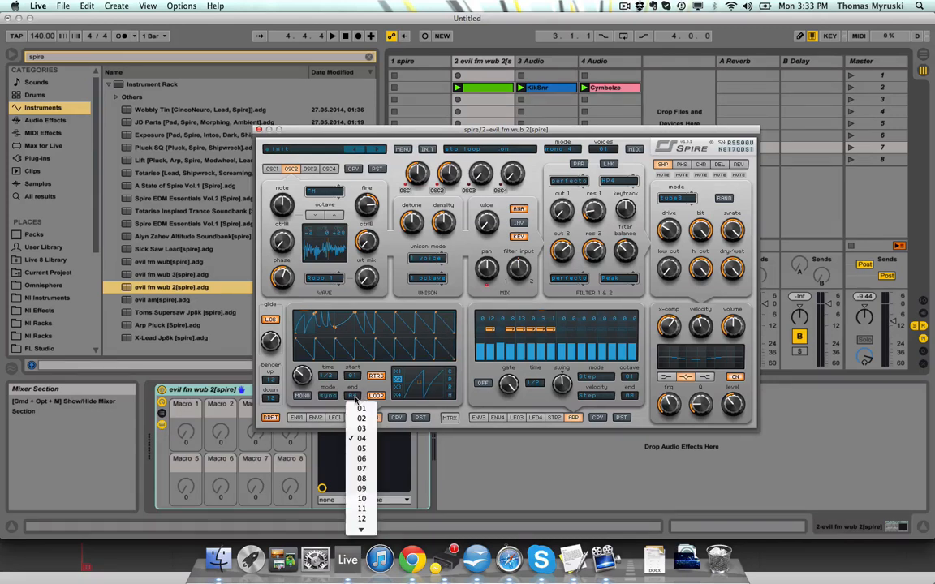
left_click(361, 409)
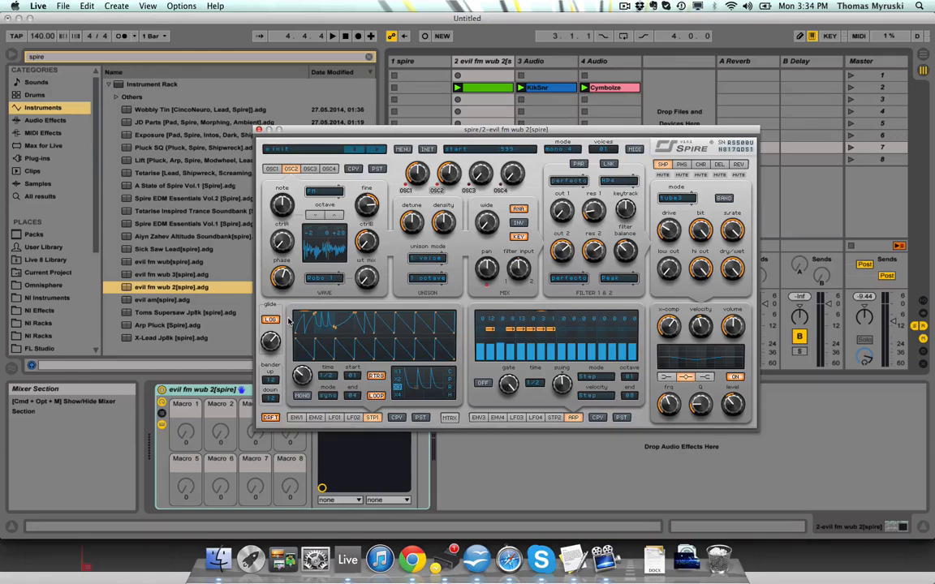
Compare Stepper 1 time settings of 1/4 and 1/1, and return the time to 1/2
left_click(327, 377)
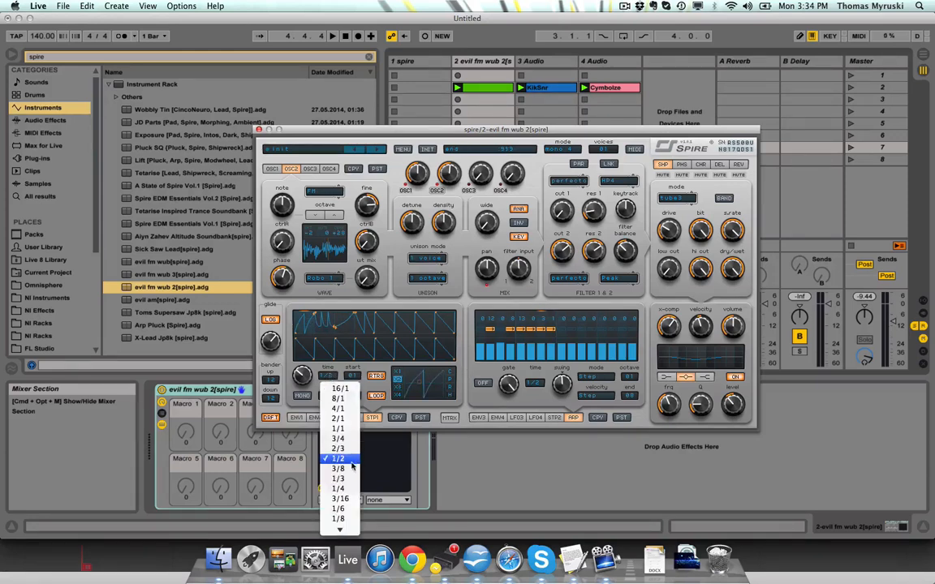
left_click(344, 490)
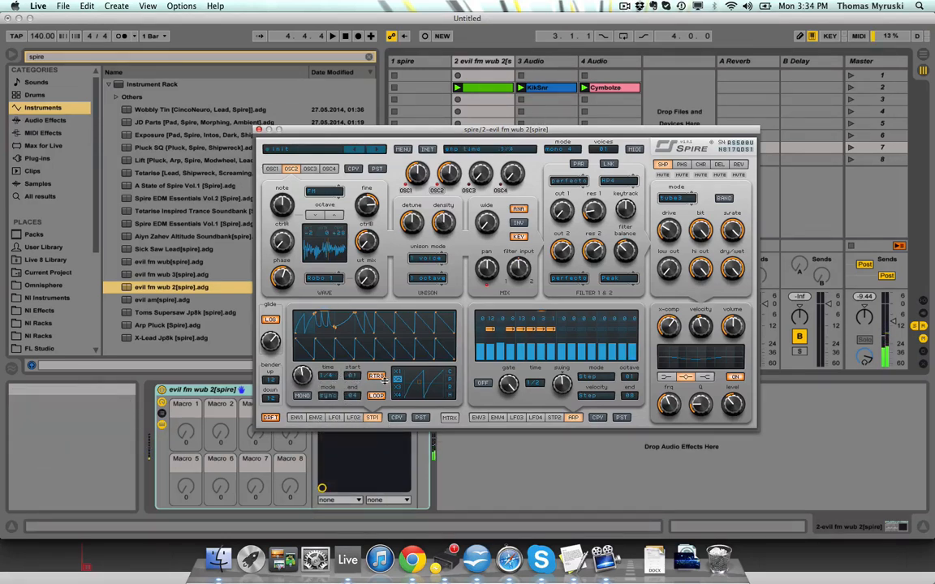
left_click(327, 376)
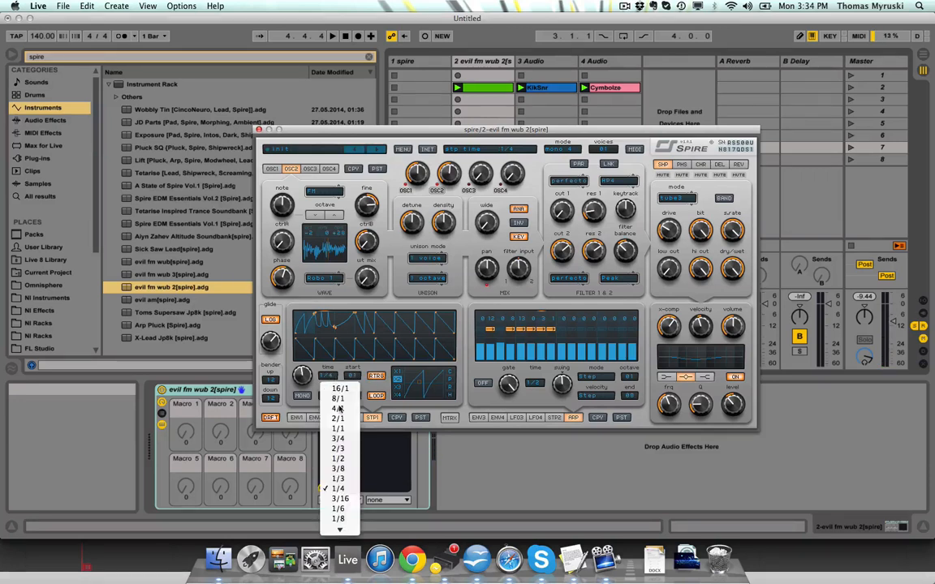
left_click(338, 459)
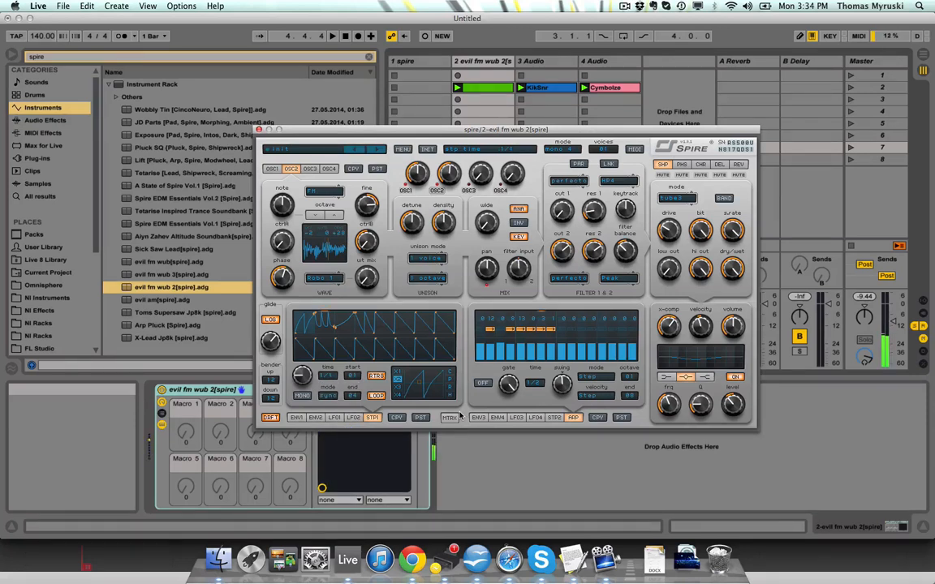
left_click(330, 375)
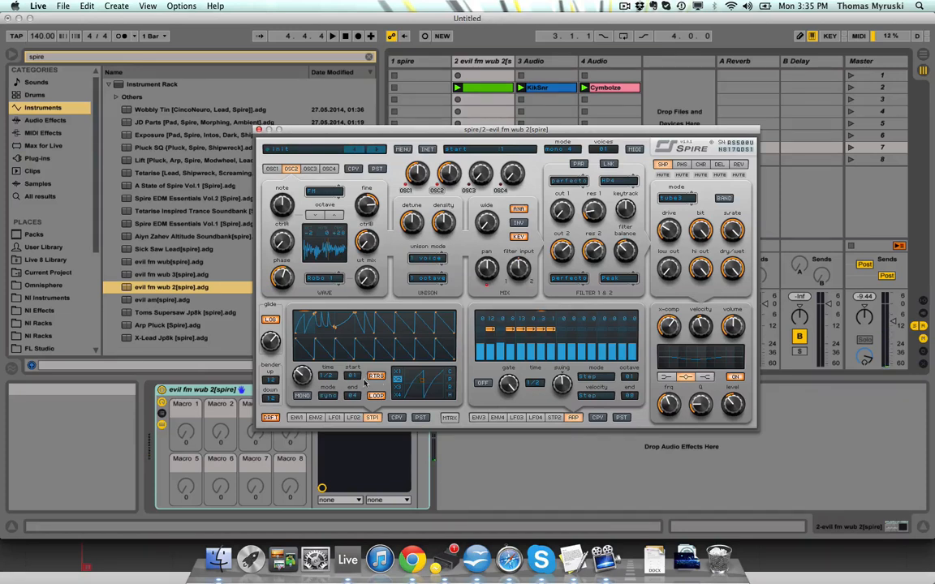
Turn on the arpeggiator and toggle the hold on its first step
left_click(302, 395)
left_click(483, 384)
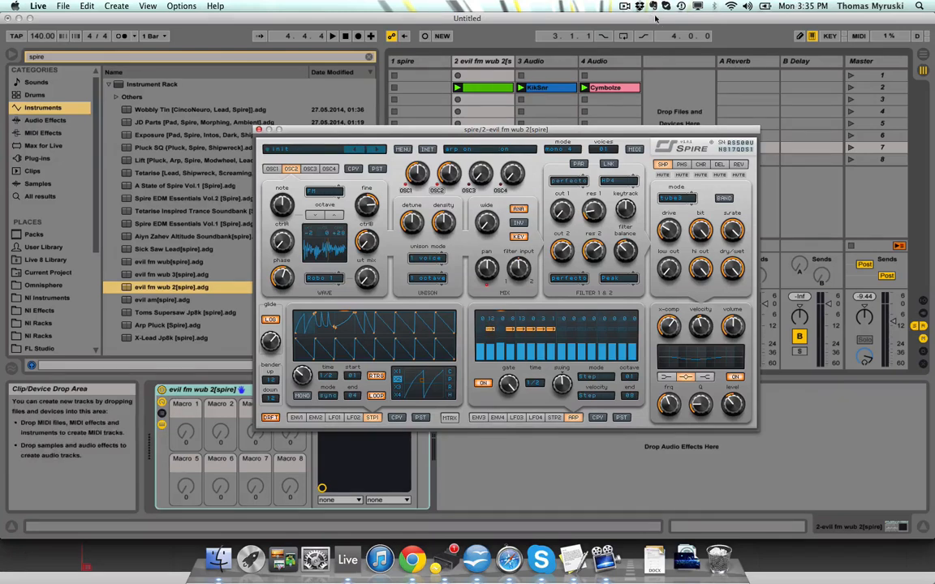
left_click(625, 6)
left_click(638, 39)
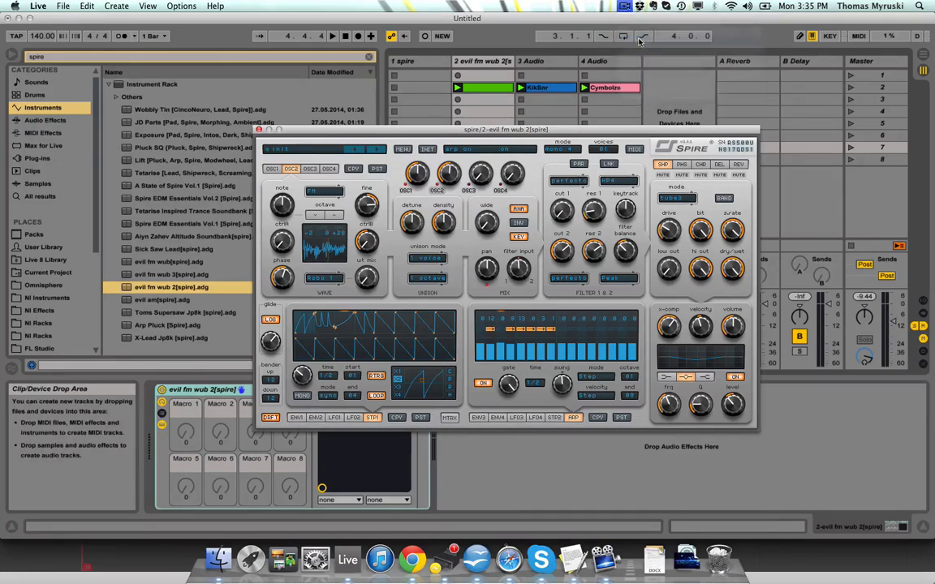
double_click(490, 330)
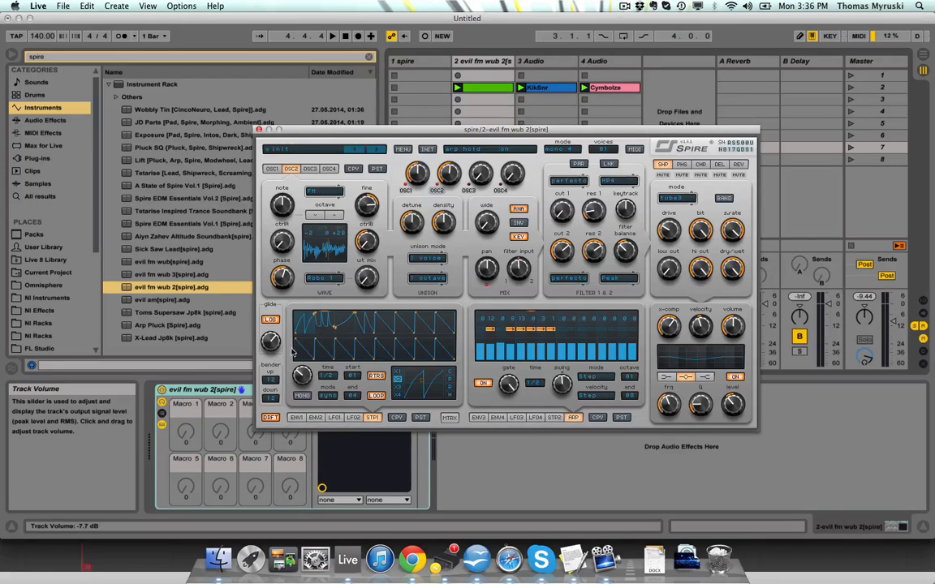
Try different glide amounts and the LOG option, and set the glide to 759
left_click_drag(275, 345, 272, 319)
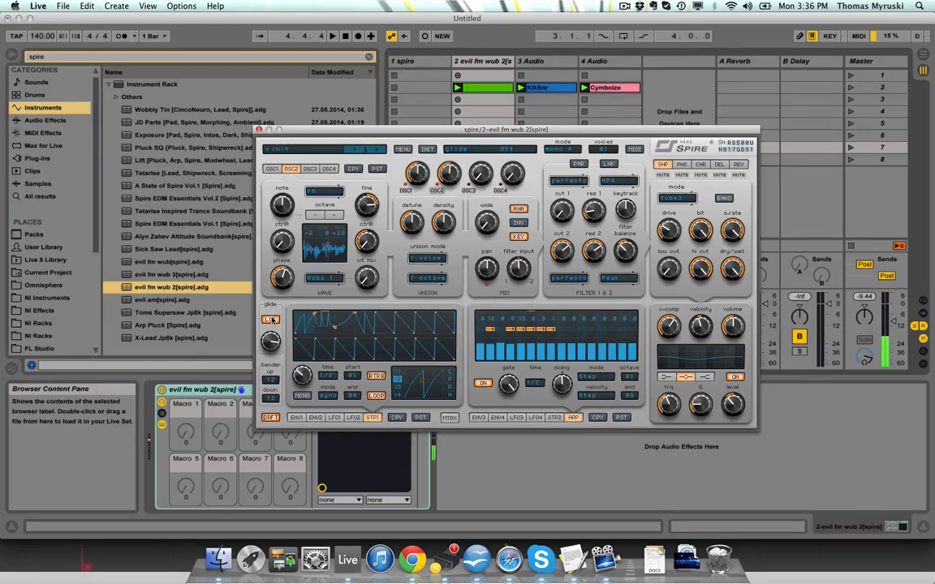
left_click(271, 320)
left_click_drag(290, 264, 288, 269)
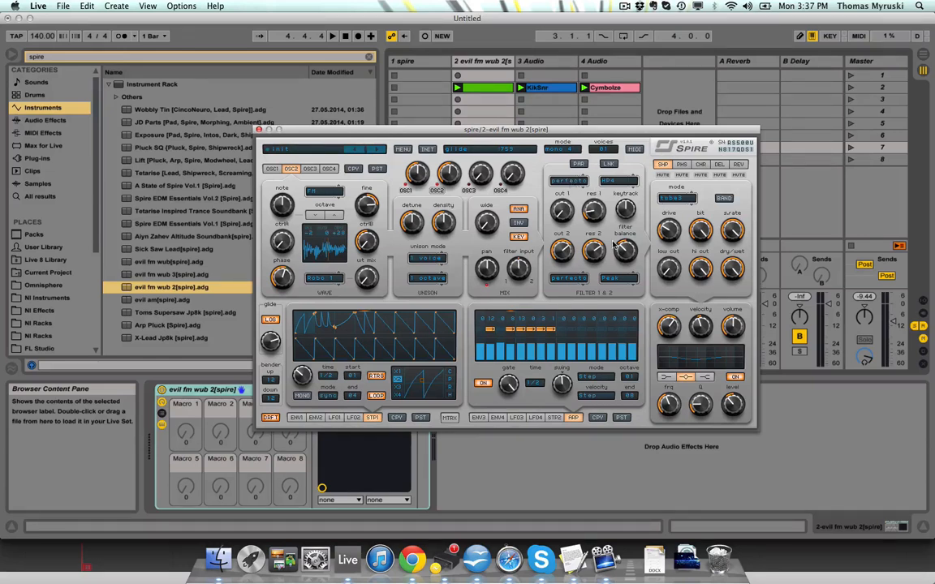
Compare the settings of oscillators 1, 2 and 3, ending on oscillator 1
left_click(313, 172)
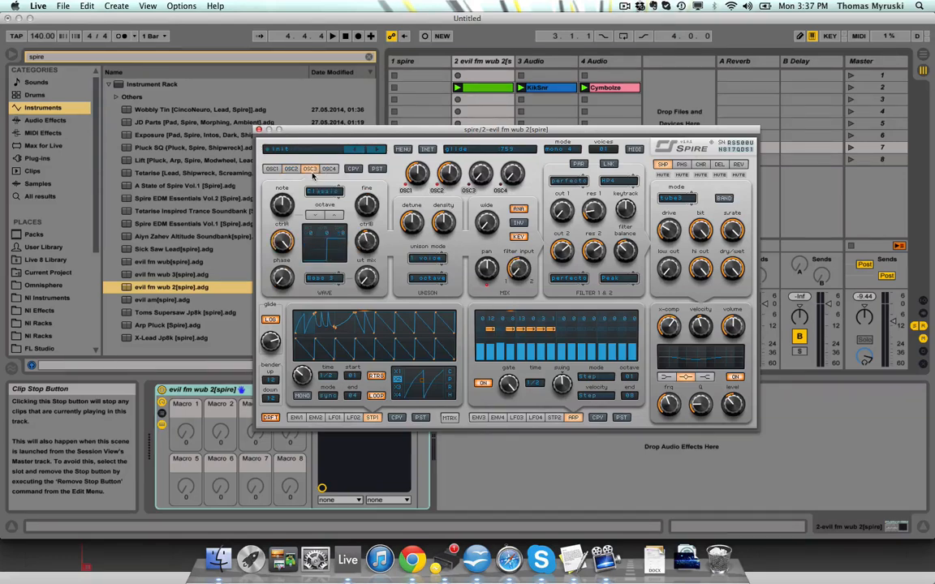
left_click(297, 172)
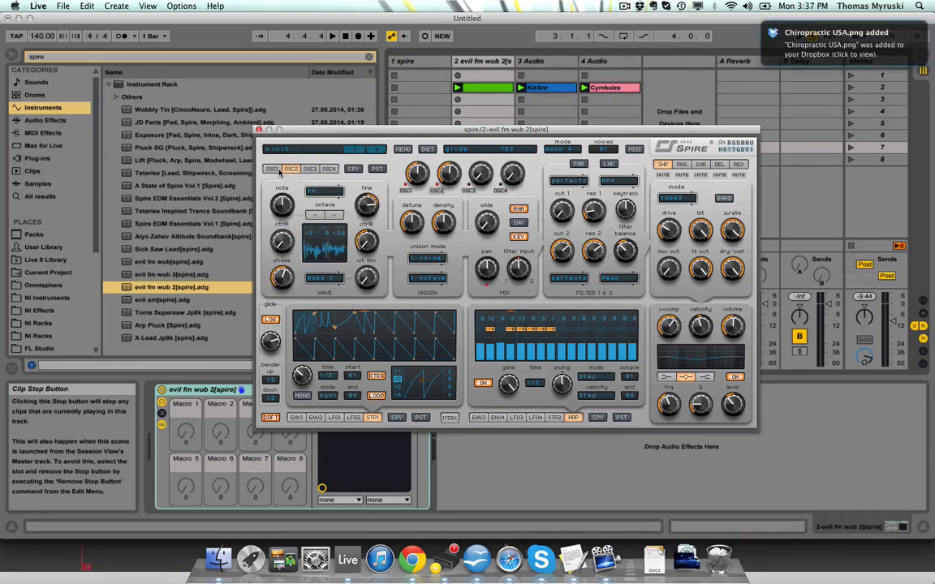
left_click(273, 169)
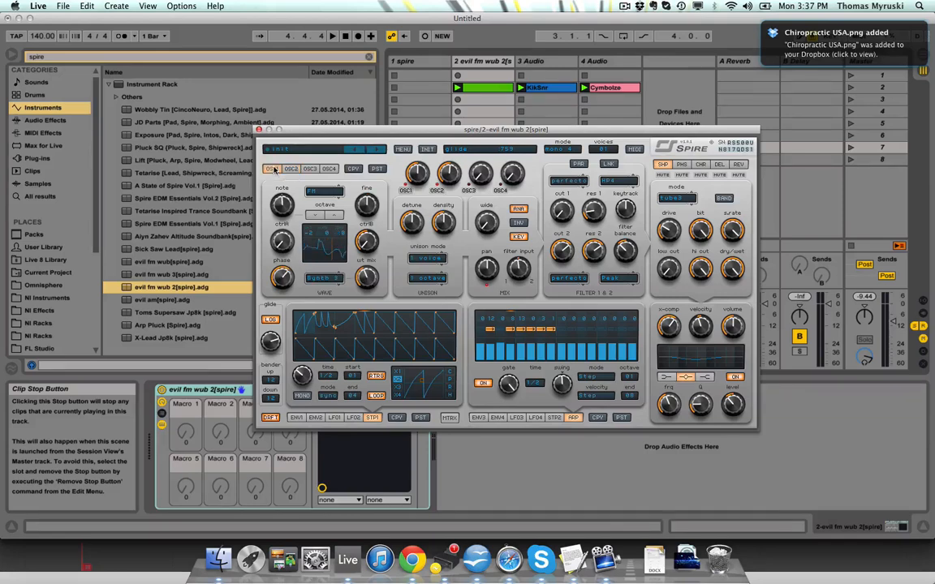
left_click(294, 169)
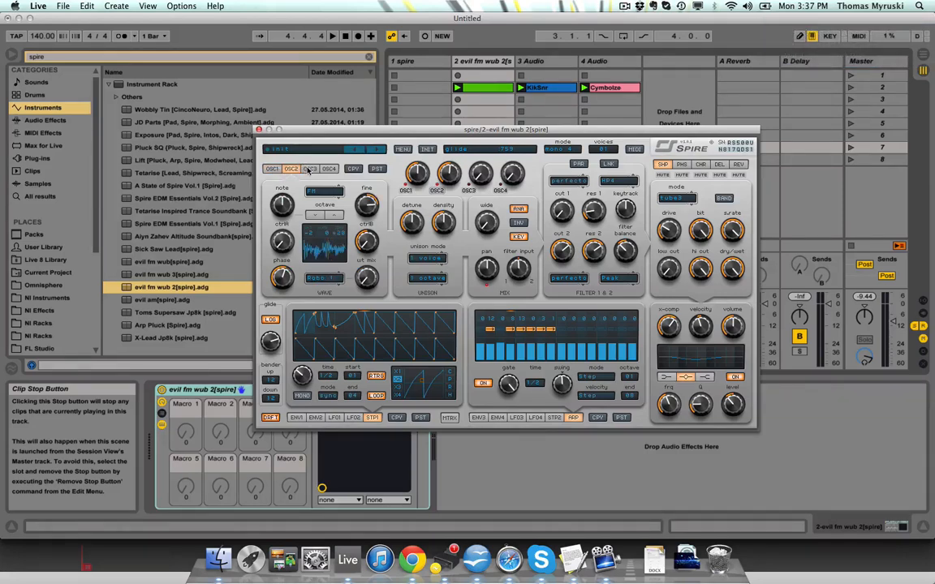
left_click(277, 169)
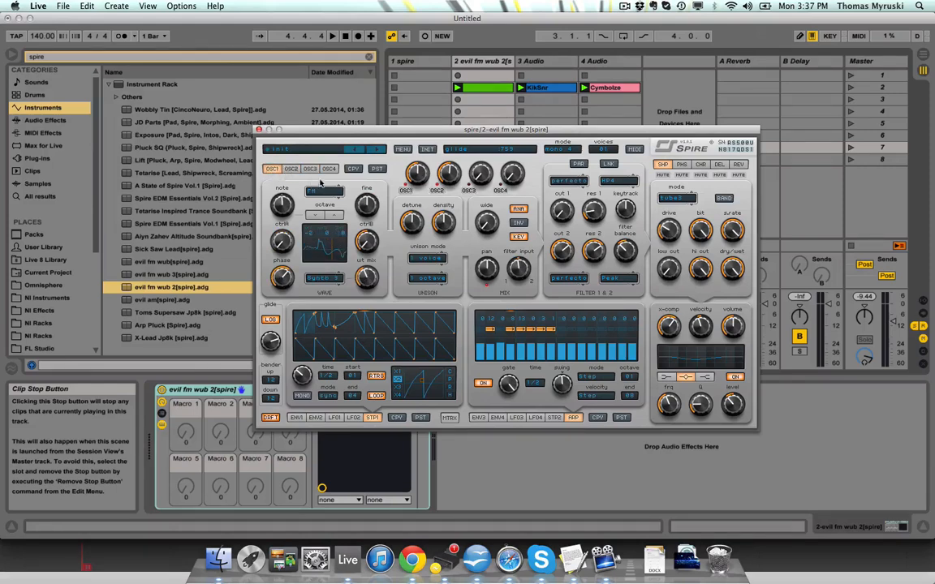
Look through the waveforms available for oscillator 1, keeping Synth 3
left_click(326, 279)
scroll(337, 398, "down", 10)
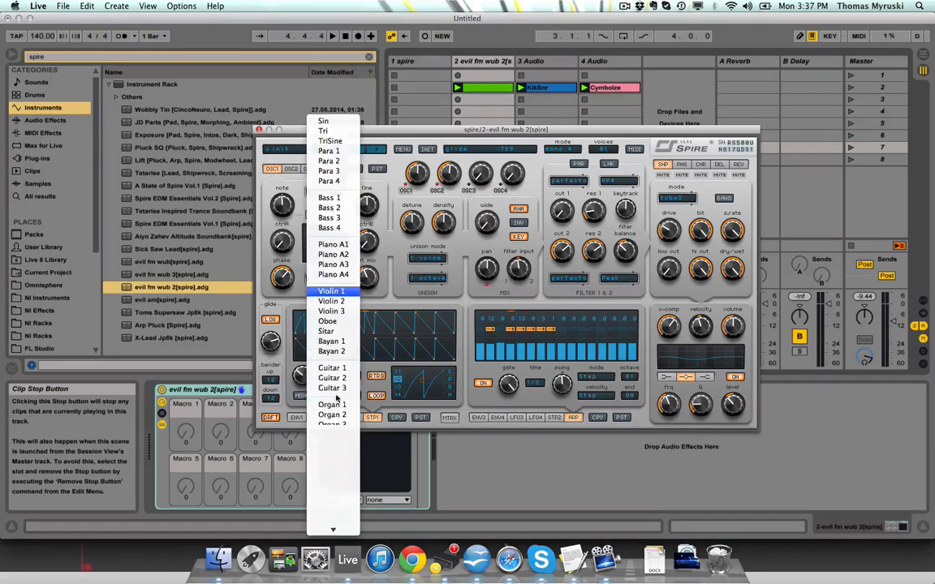
scroll(338, 400, "up", 2)
scroll(337, 400, "down", 3)
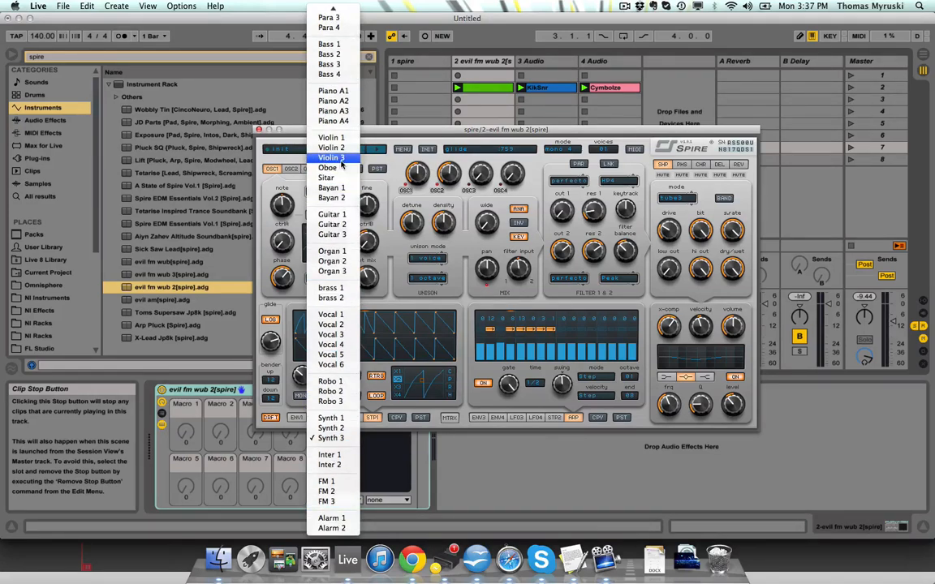
scroll(341, 164, "up", 3)
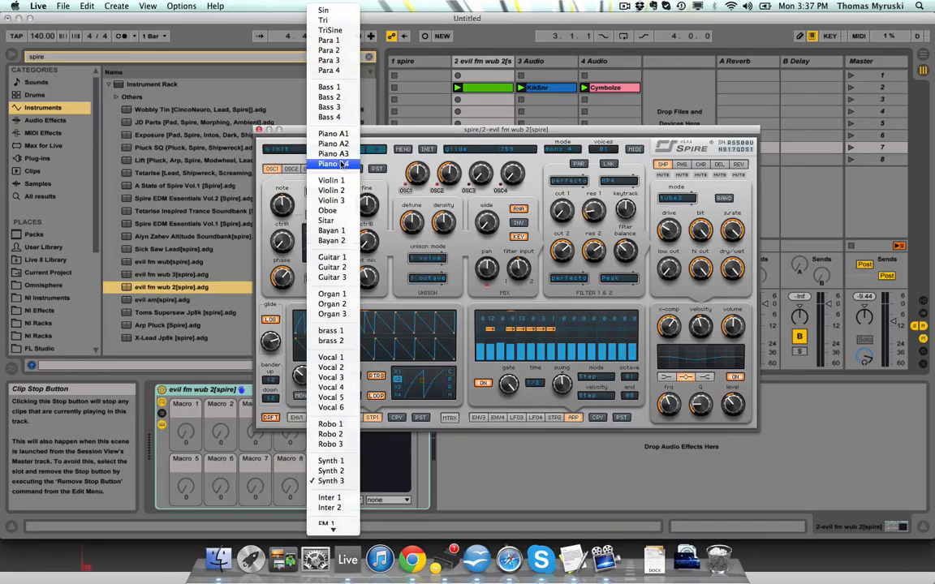
left_click(434, 136)
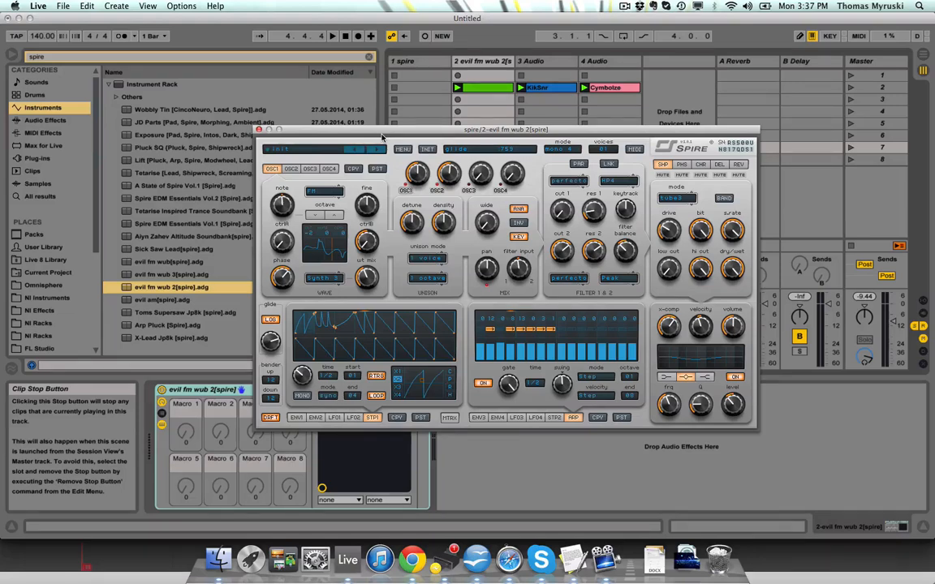
View oscillators 2 and 3, and examine the phaser's stage options, keeping 4 stages
left_click(292, 169)
left_click(309, 169)
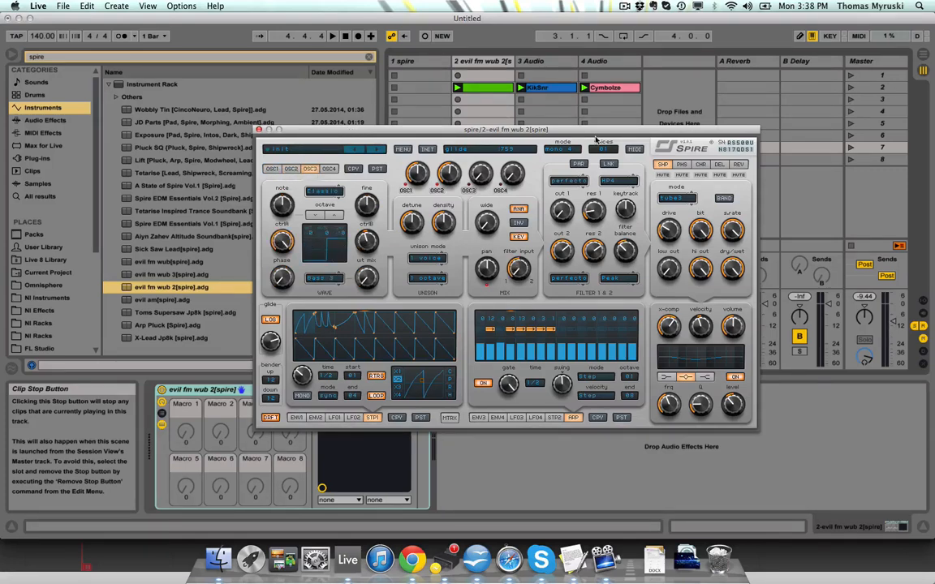
left_click(681, 164)
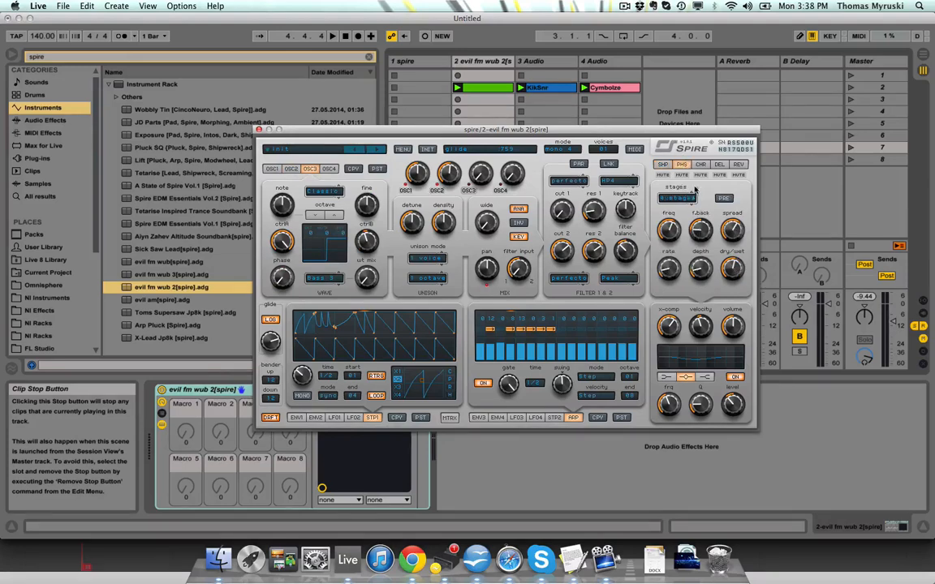
left_click(678, 199)
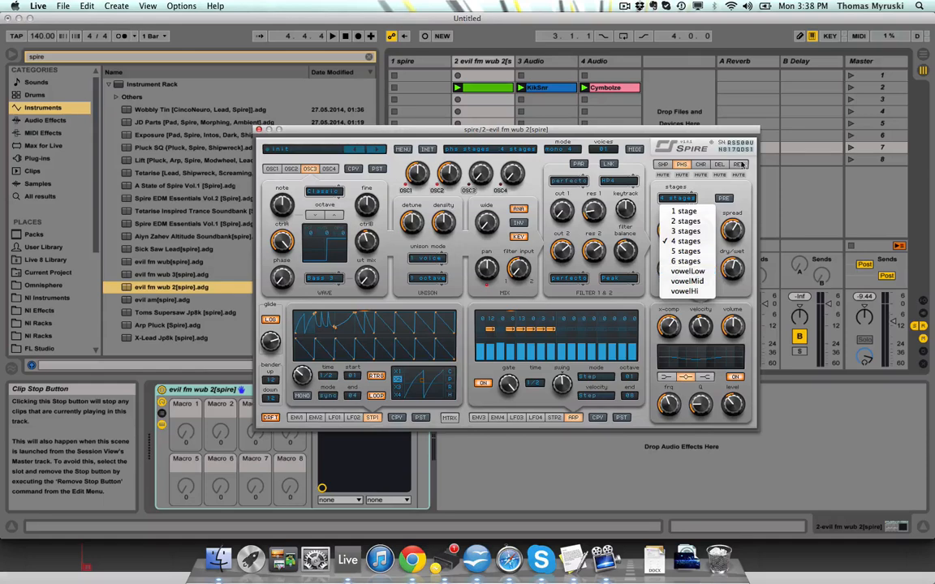
left_click(744, 188)
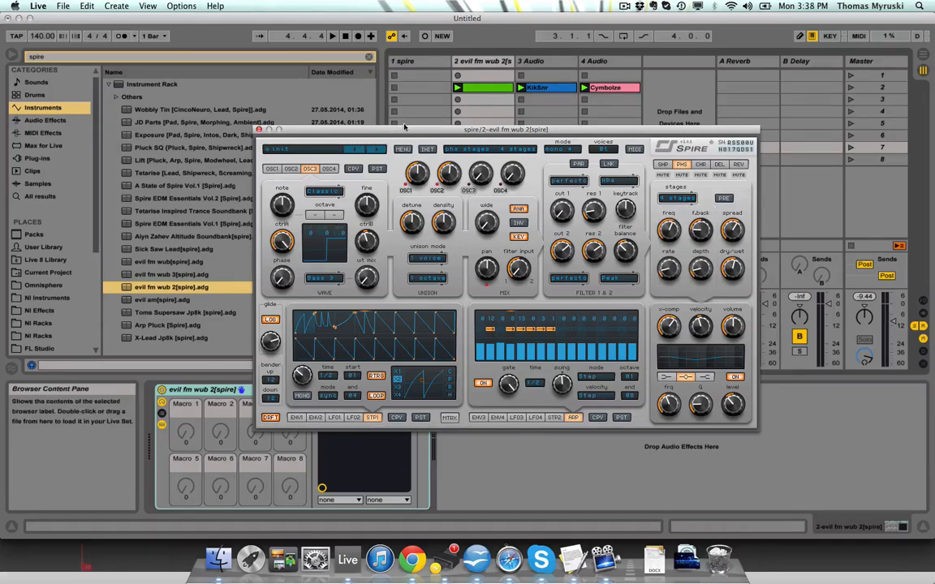
View the settings of LFO 4 and envelope 4, and open the modulation matrix
left_click_drag(365, 129, 299, 80)
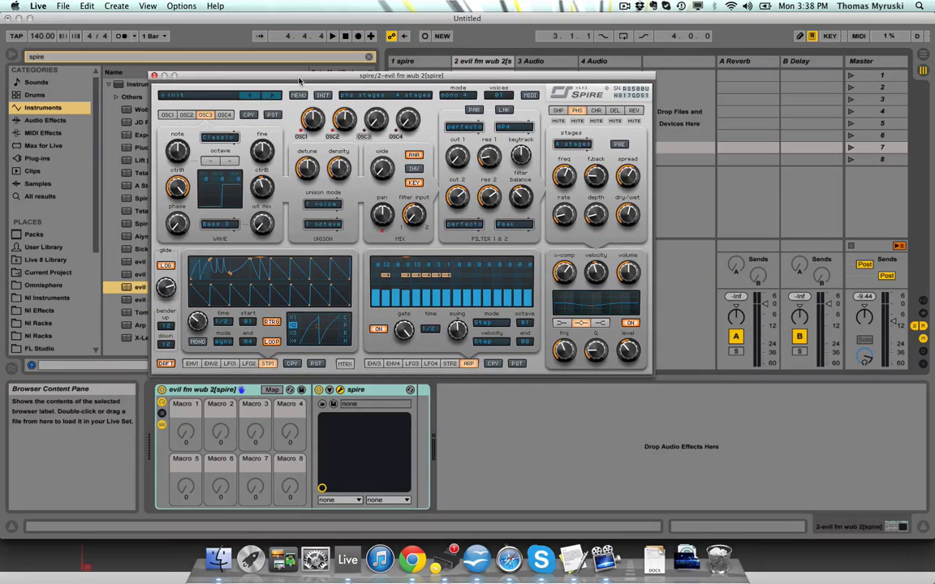
left_click(428, 365)
left_click(392, 364)
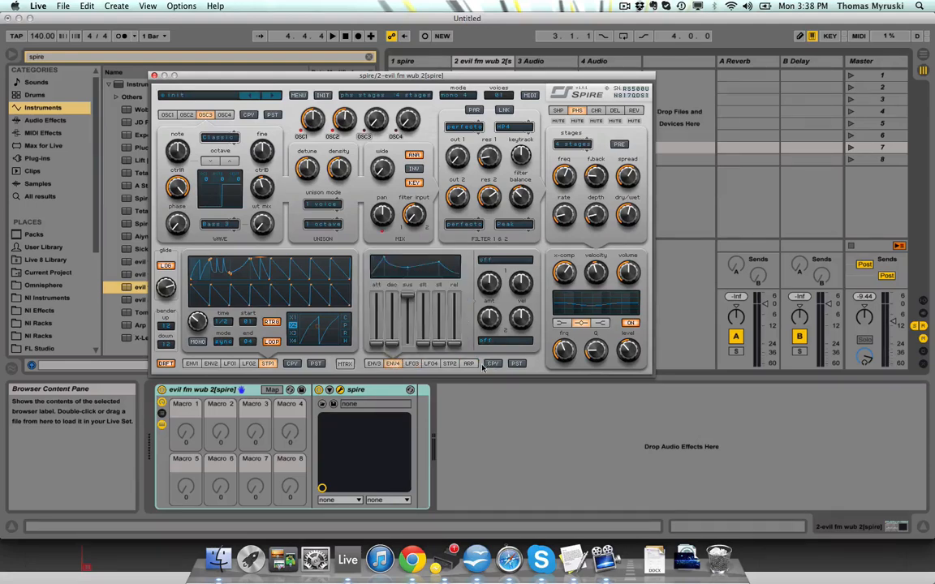
left_click(349, 375)
left_click(346, 365)
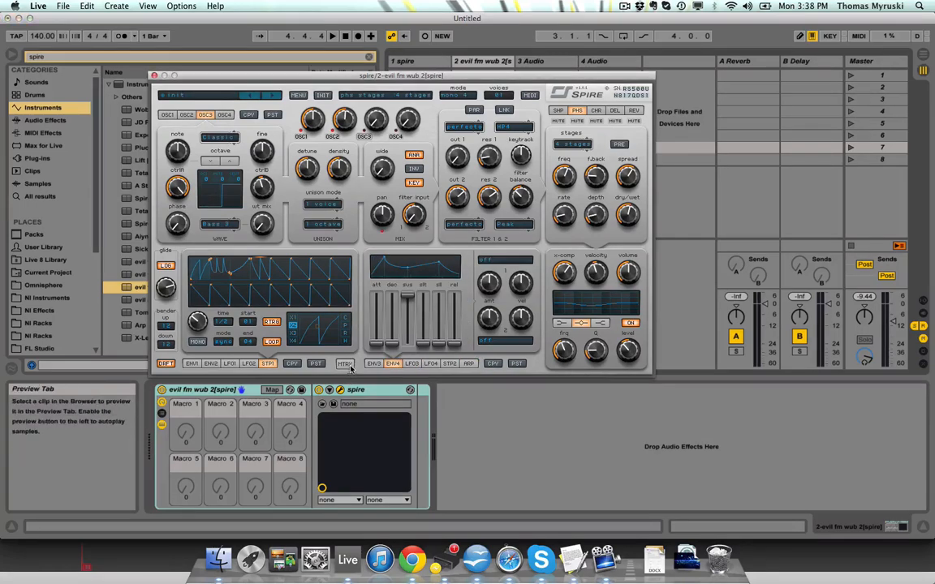
left_click(346, 365)
Look through the modulation sources for matrix slot 6, and set its first source to Osc2
left_click(453, 263)
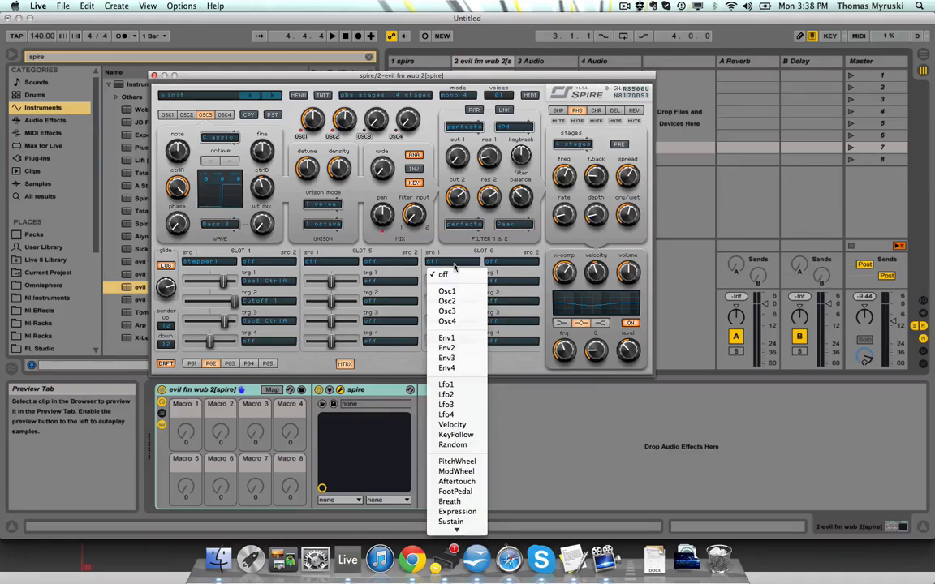
scroll(469, 432, "down", 2)
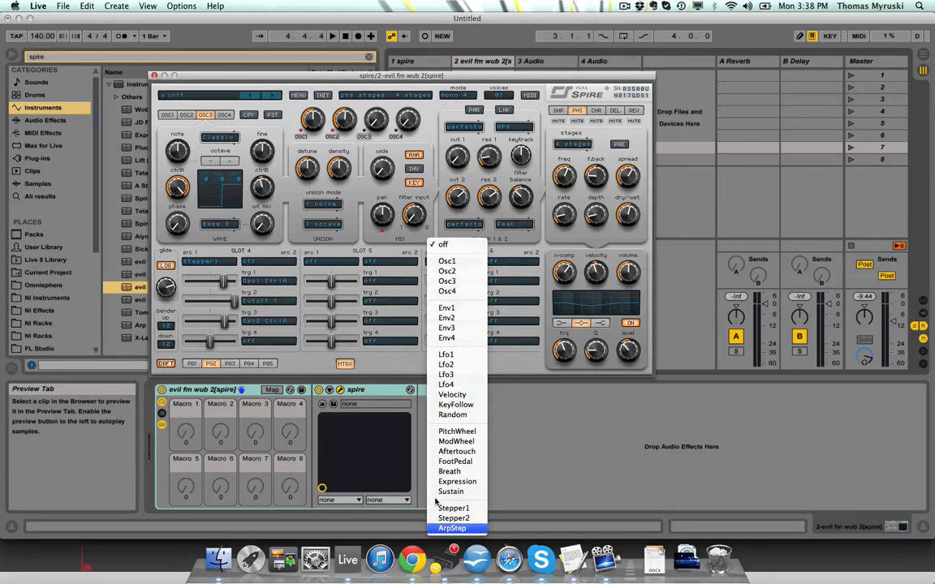
left_click(453, 262)
left_click(453, 262)
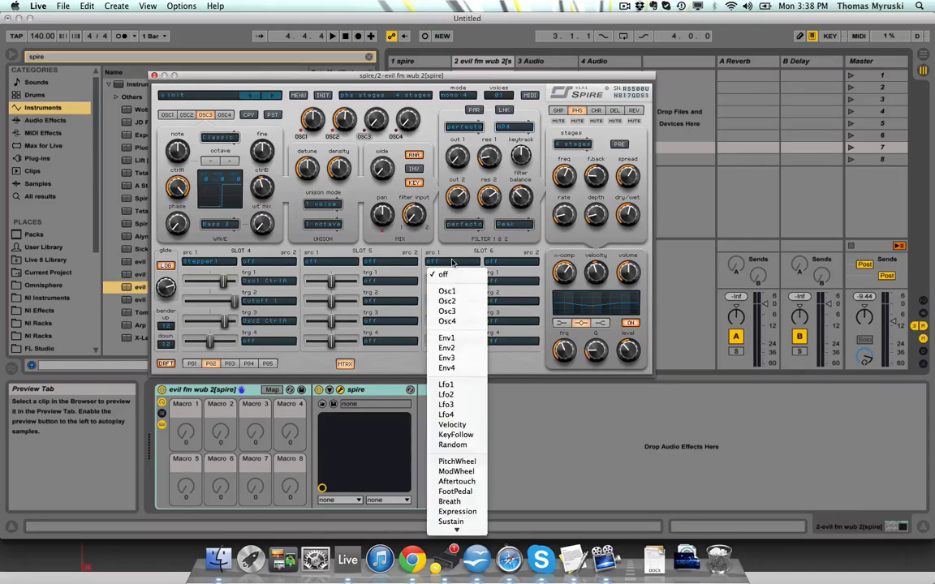
left_click(446, 321)
left_click(449, 262)
left_click(465, 304)
left_click(456, 265)
Examine slot 6's second-source options and its first target's options, including Osc2 and MasterOut, leaving both off
left_click(509, 263)
left_click(509, 263)
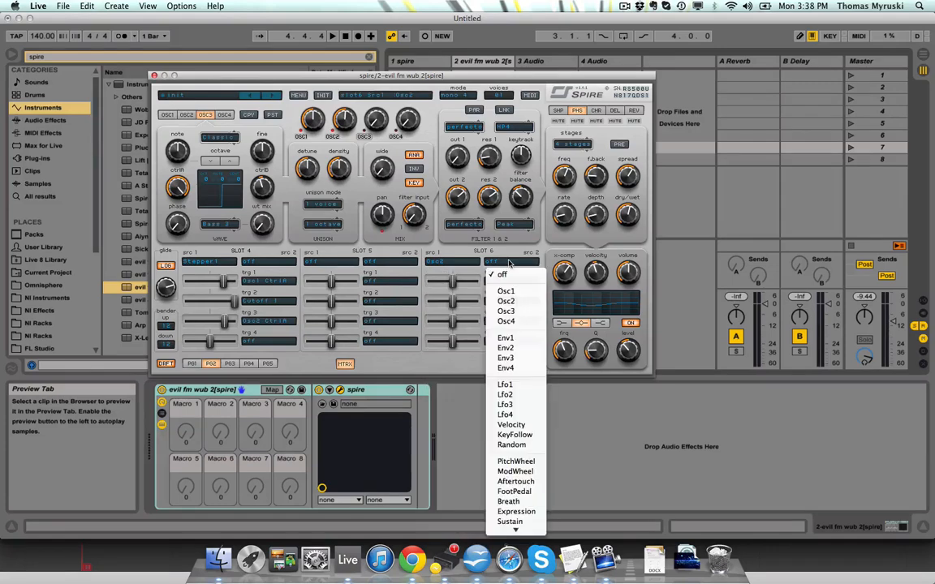
left_click(423, 263)
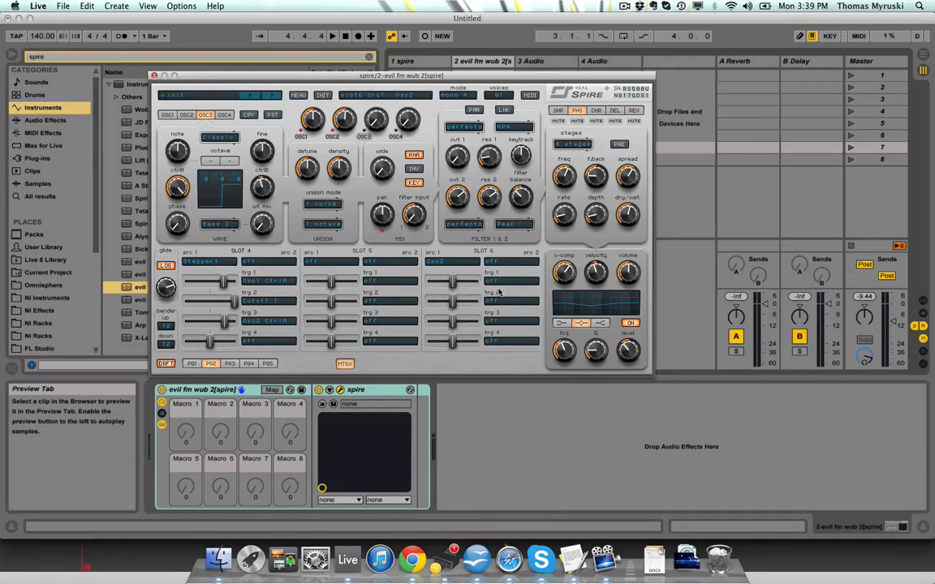
left_click(503, 283)
mouse_move(533, 327)
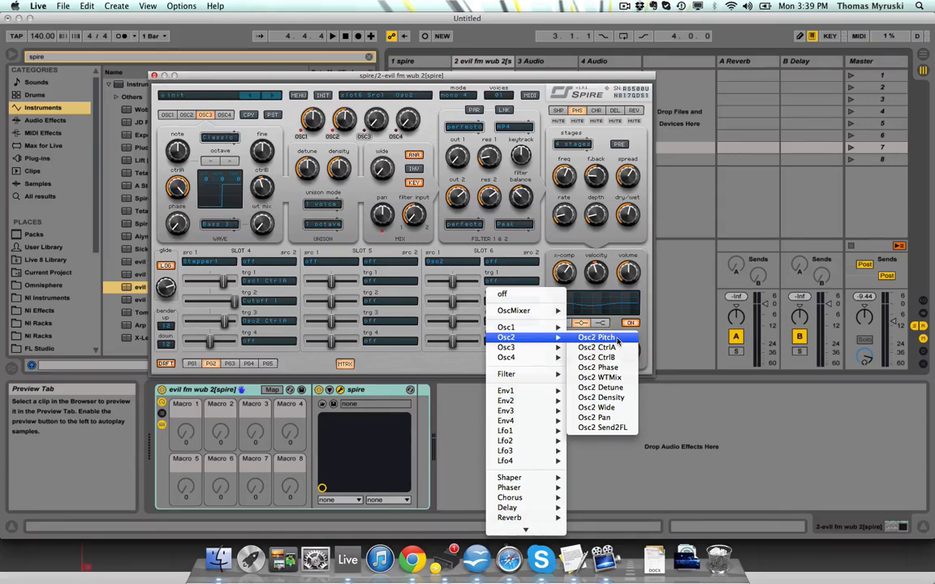
left_click(534, 277)
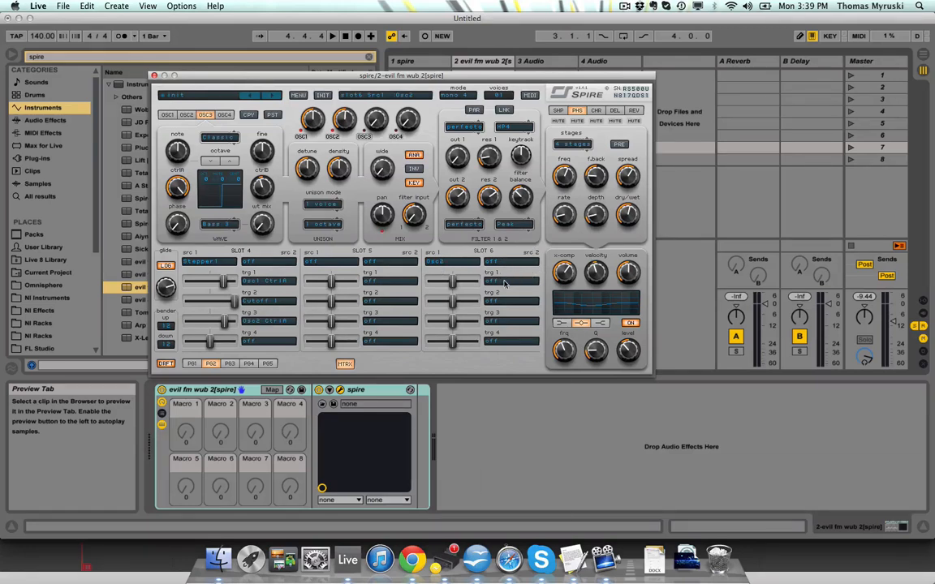
left_click(504, 282)
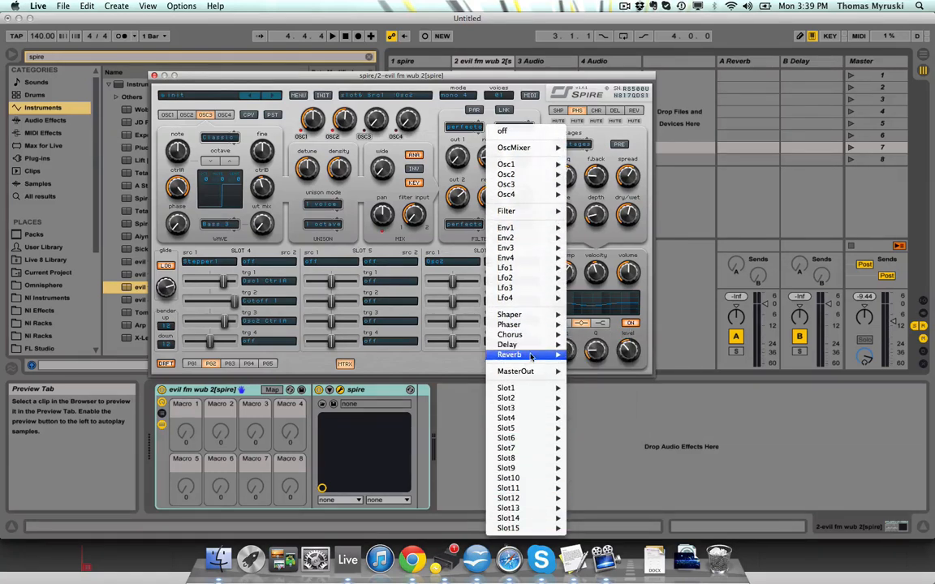
mouse_move(528, 371)
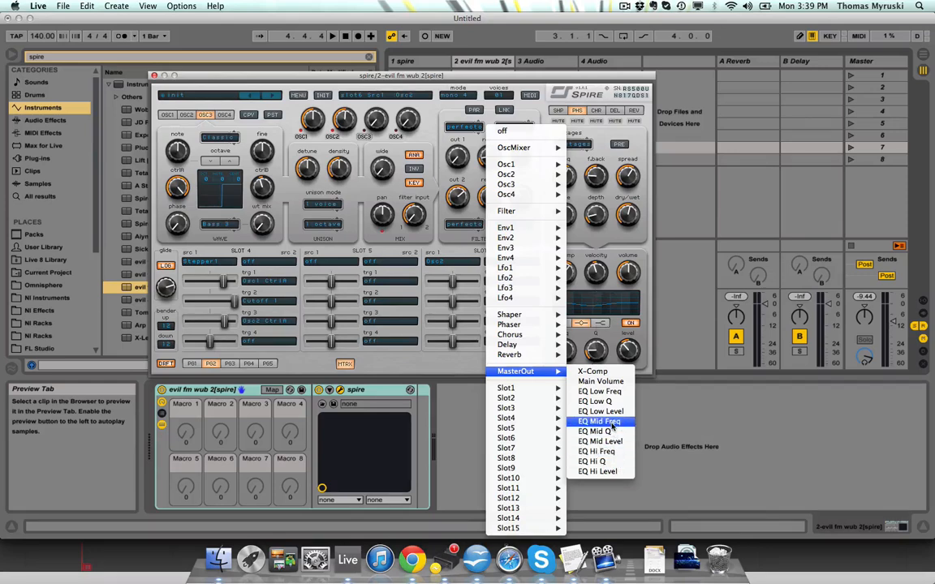
left_click(446, 81)
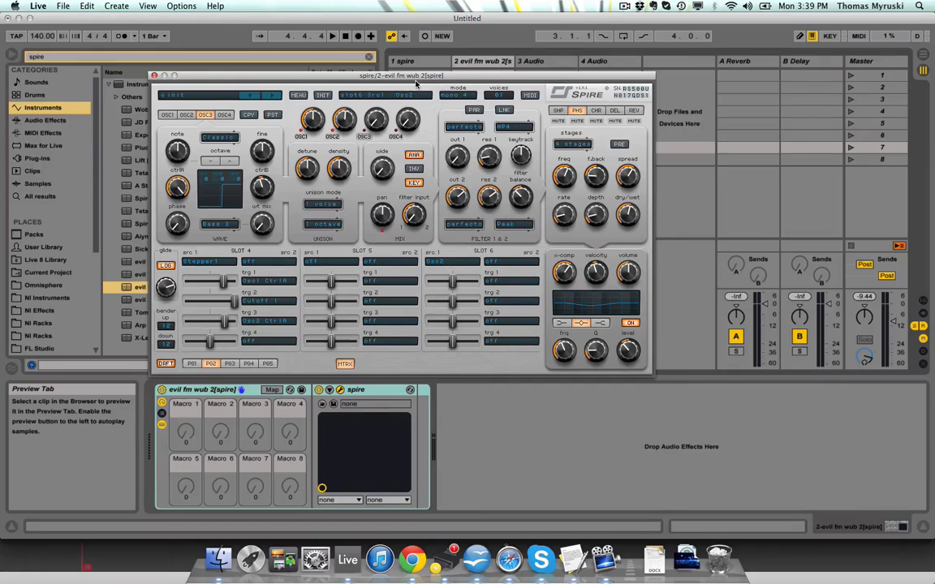
Review the phaser's stage and vowel options, keeping 4 stages, and reposition the Spire window
left_click_drag(380, 75, 326, 86)
left_click(520, 154)
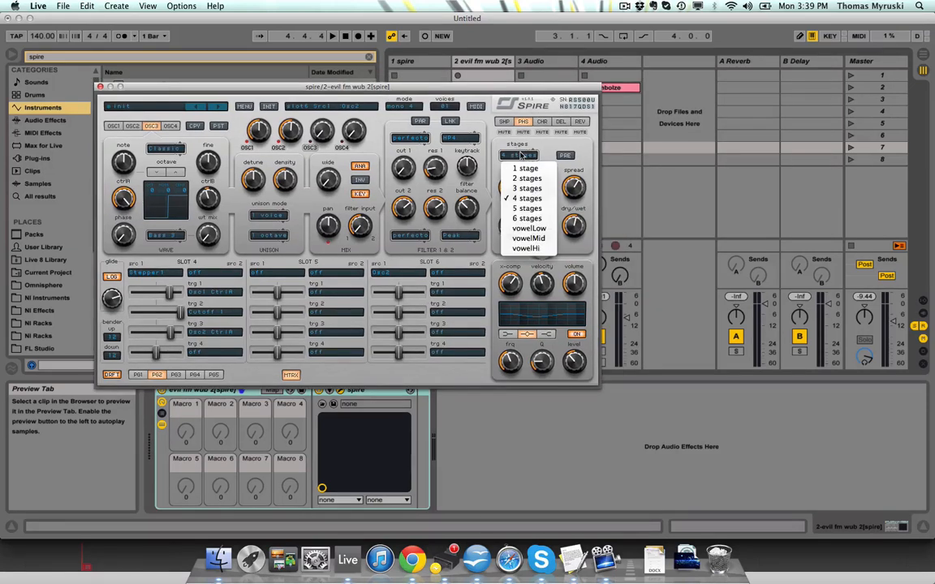
left_click(584, 149)
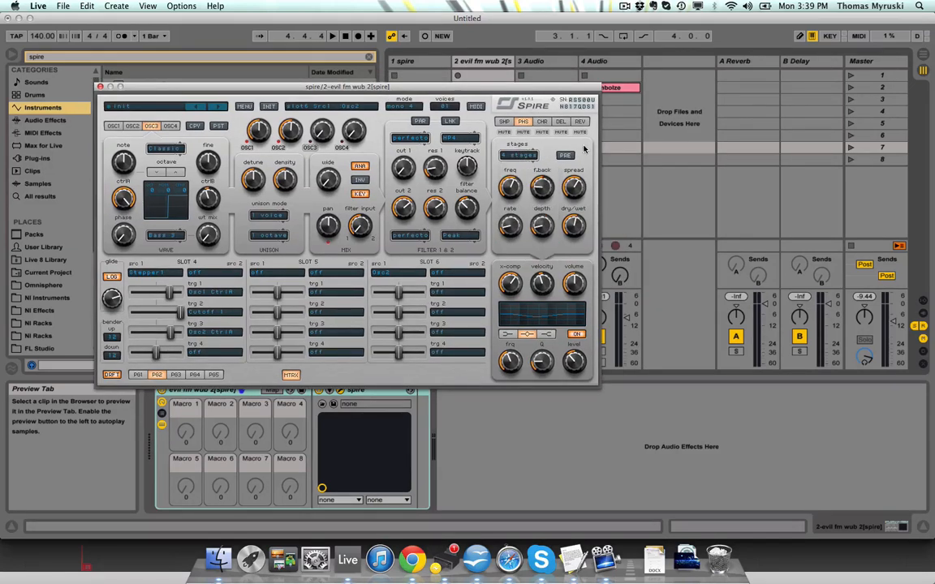
left_click_drag(430, 91, 532, 150)
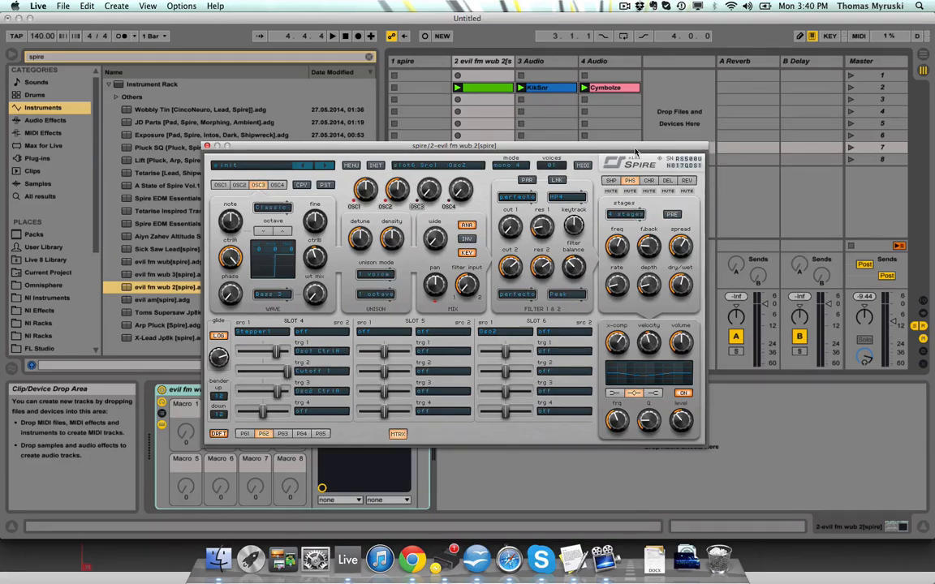
left_click_drag(635, 153, 615, 148)
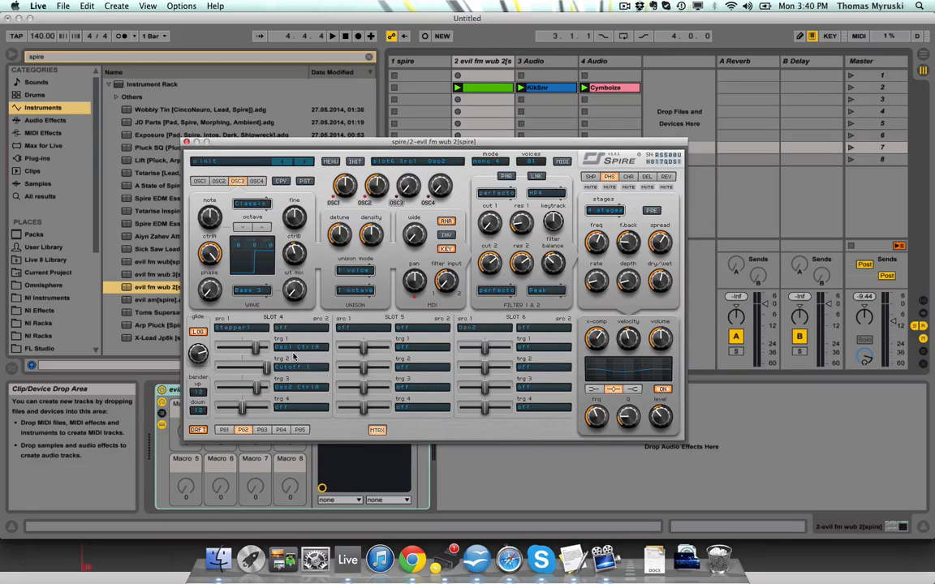
Compare pages 1, 2 and 3 of the modulation matrix, ending on page 1
left_click(261, 431)
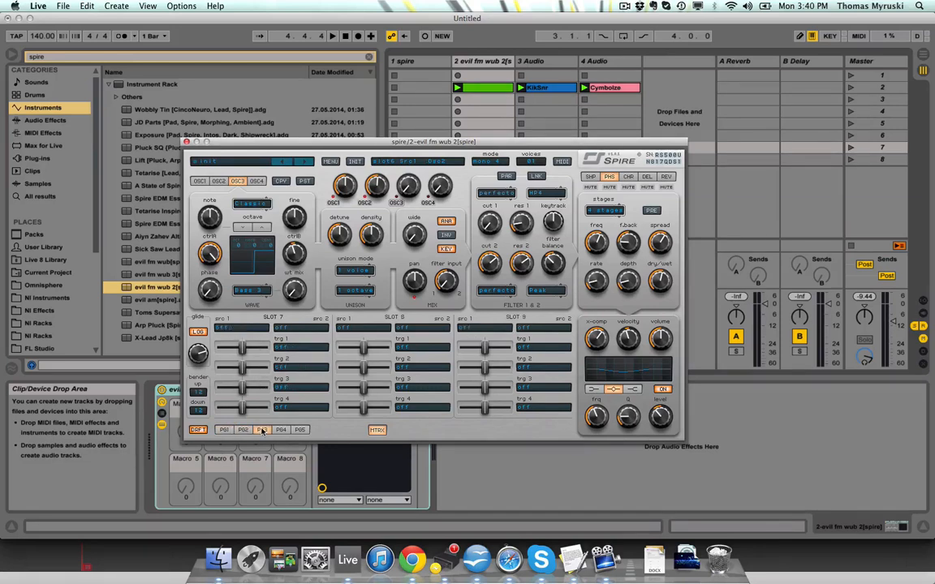
left_click(248, 431)
left_click(227, 431)
left_click(242, 431)
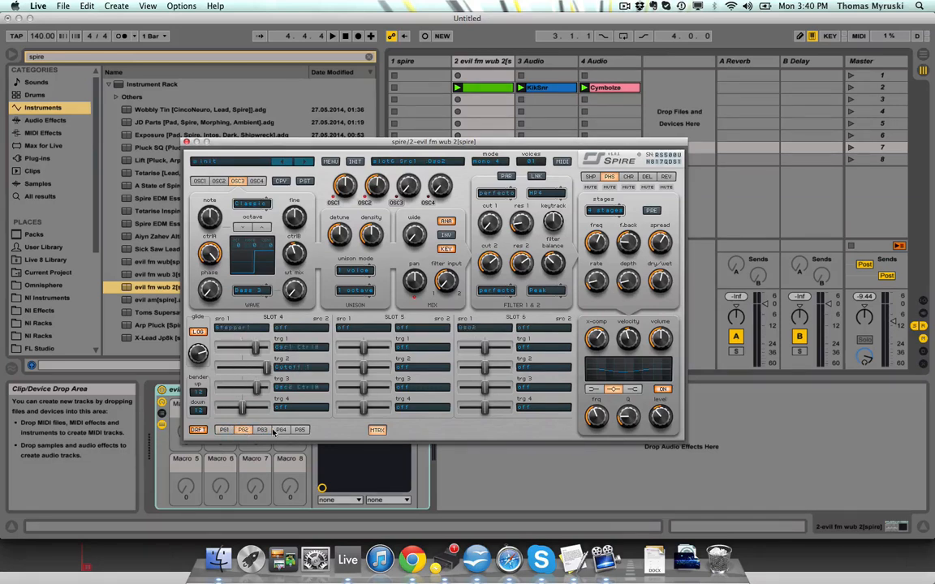
left_click(262, 430)
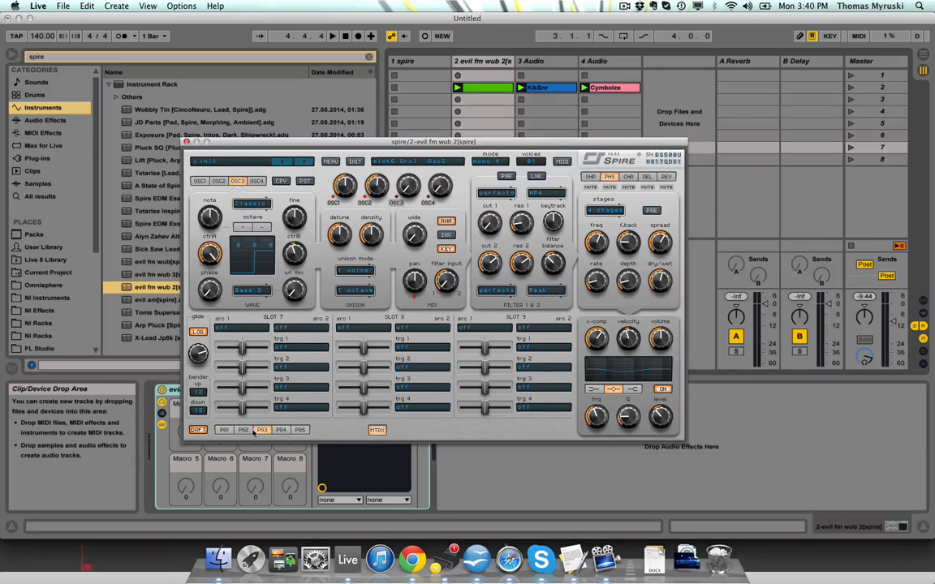
left_click(225, 431)
Try turning down oscillator 1's ctrlA, and view oscillators 2 and 3
left_click(199, 180)
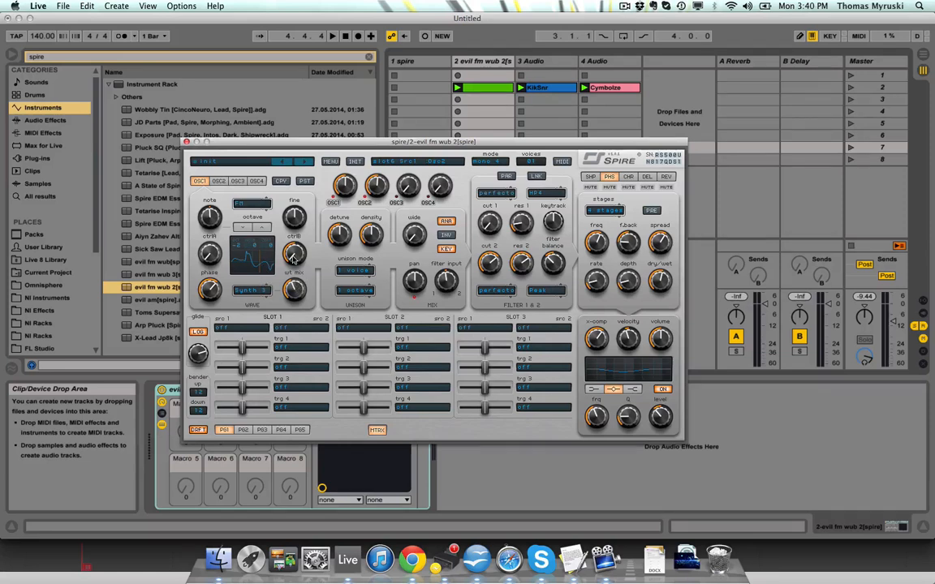
left_click_drag(209, 252, 209, 343)
left_click(216, 181)
left_click(235, 182)
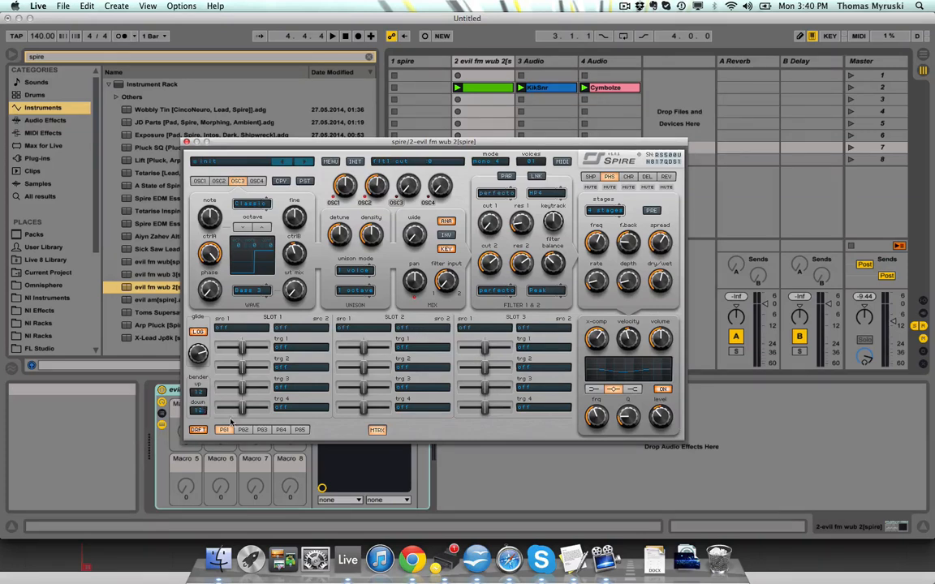
Close the modulation matrix, set the sixth segment of Stepper 1 to X4, and reshape its curve
left_click(377, 430)
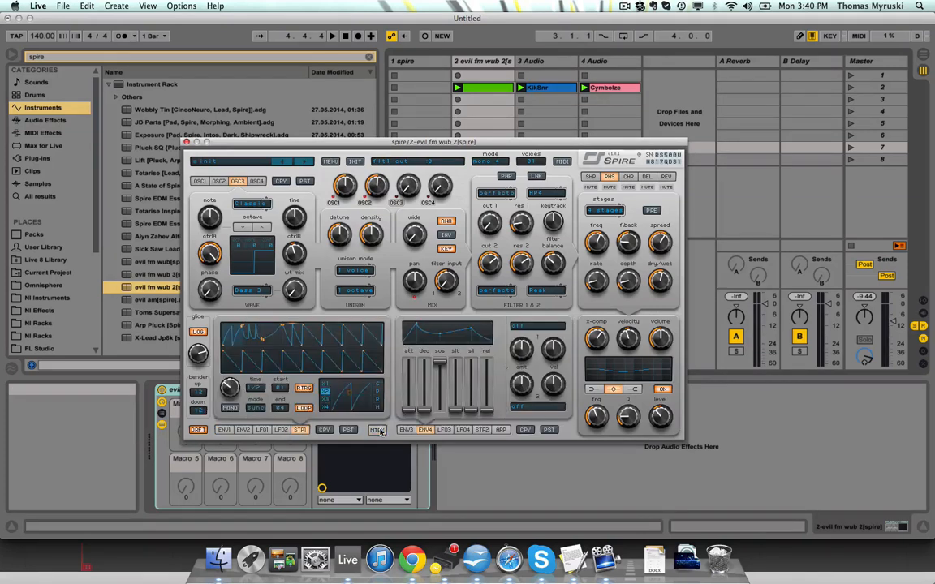
left_click(326, 334)
left_click_drag(388, 367, 350, 406)
left_click(325, 407)
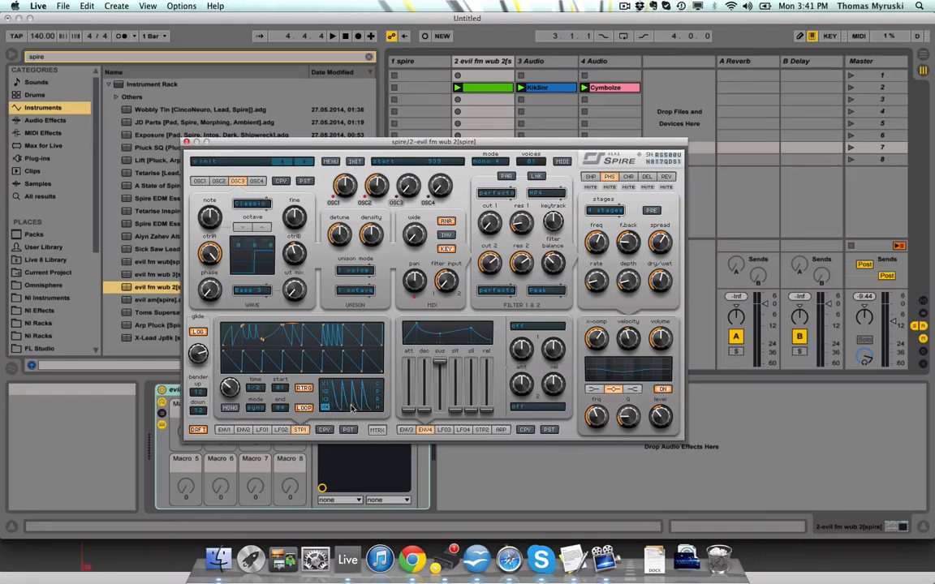
left_click_drag(342, 405, 363, 362)
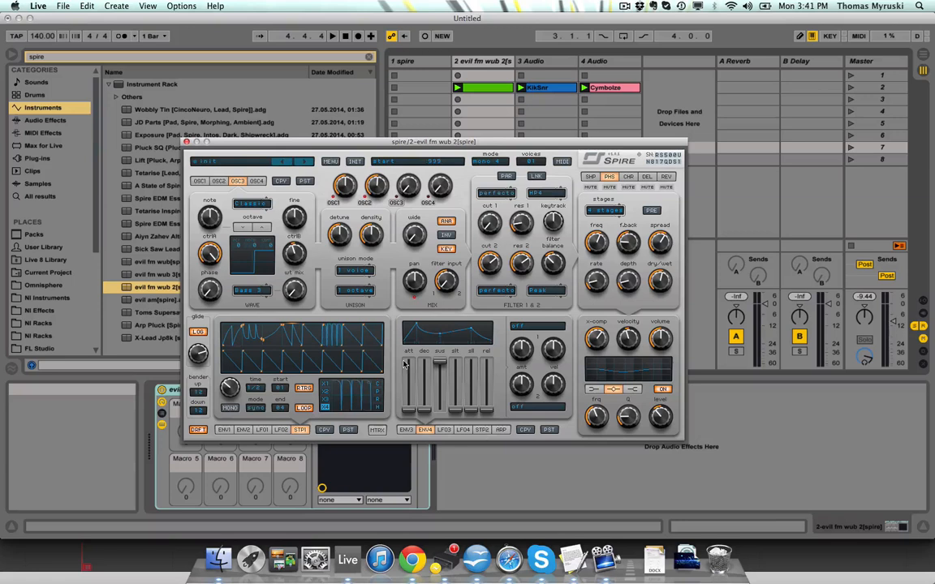
Adjust the point between Stepper 1's sixth and seventh segments, and set the sixth segment to X1
left_click(352, 335)
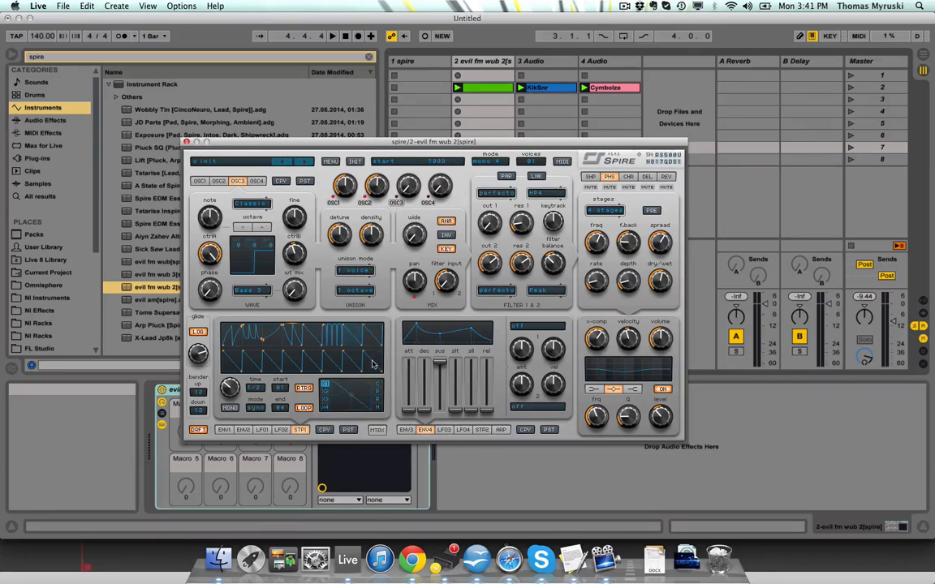
left_click(362, 350)
left_click_drag(344, 325, 345, 358)
left_click(339, 342)
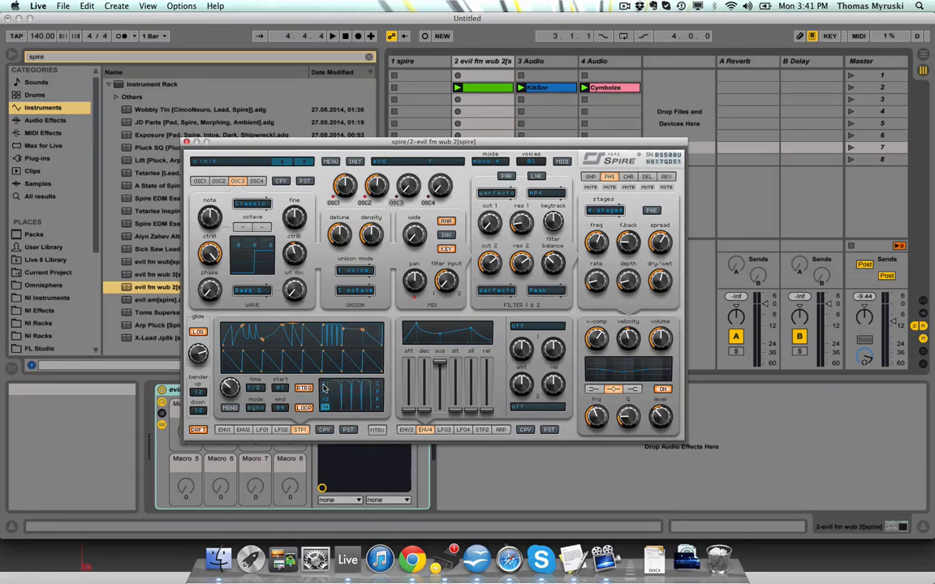
left_click(325, 384)
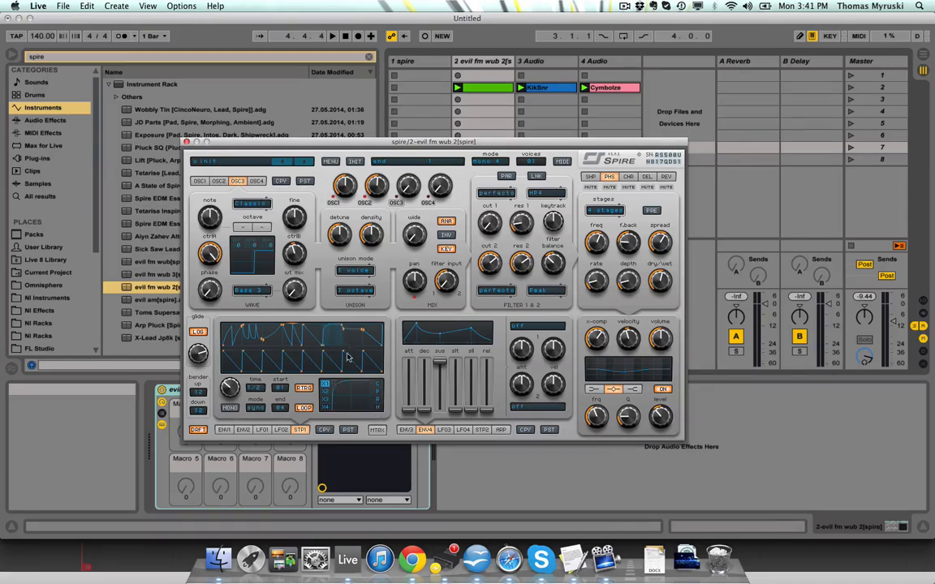
Turn on Stepper 1's H option, and lower the points at both ends of the seventh segment
left_click(378, 407)
left_click_drag(345, 327, 346, 374)
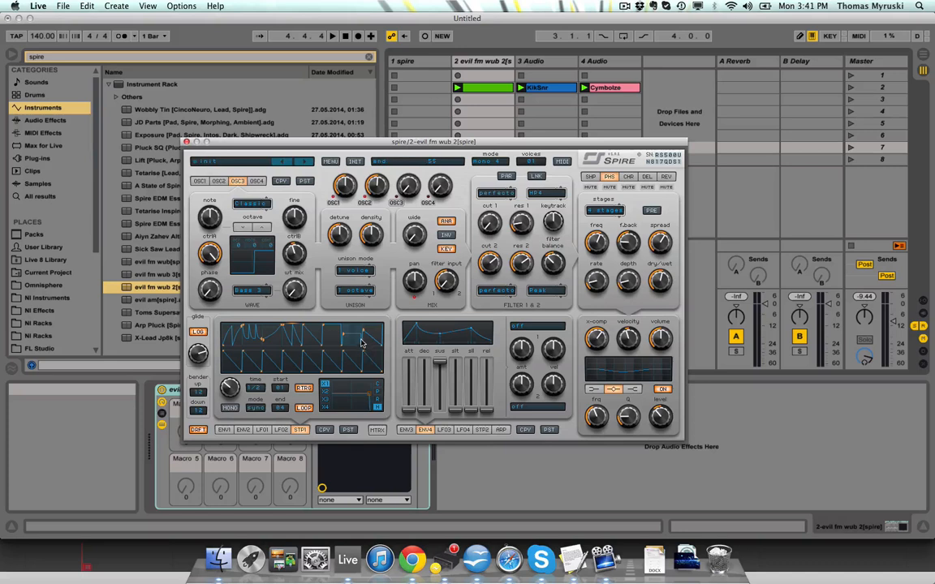
left_click_drag(363, 328, 364, 331)
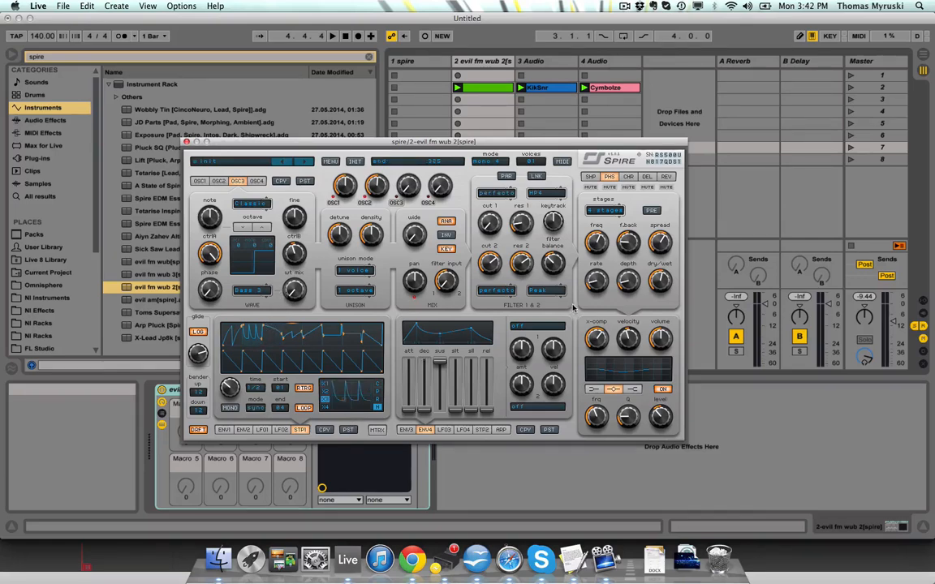
left_click_drag(452, 142, 515, 180)
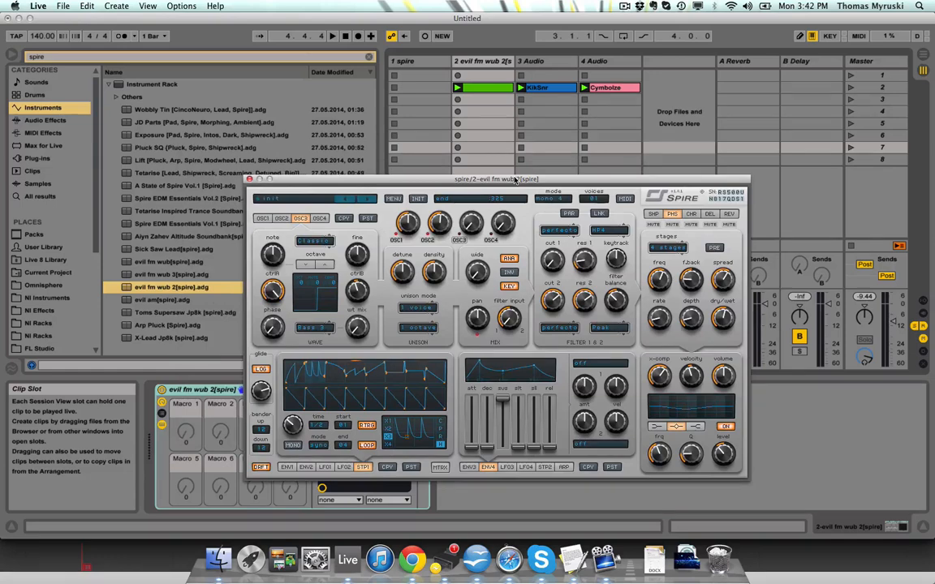